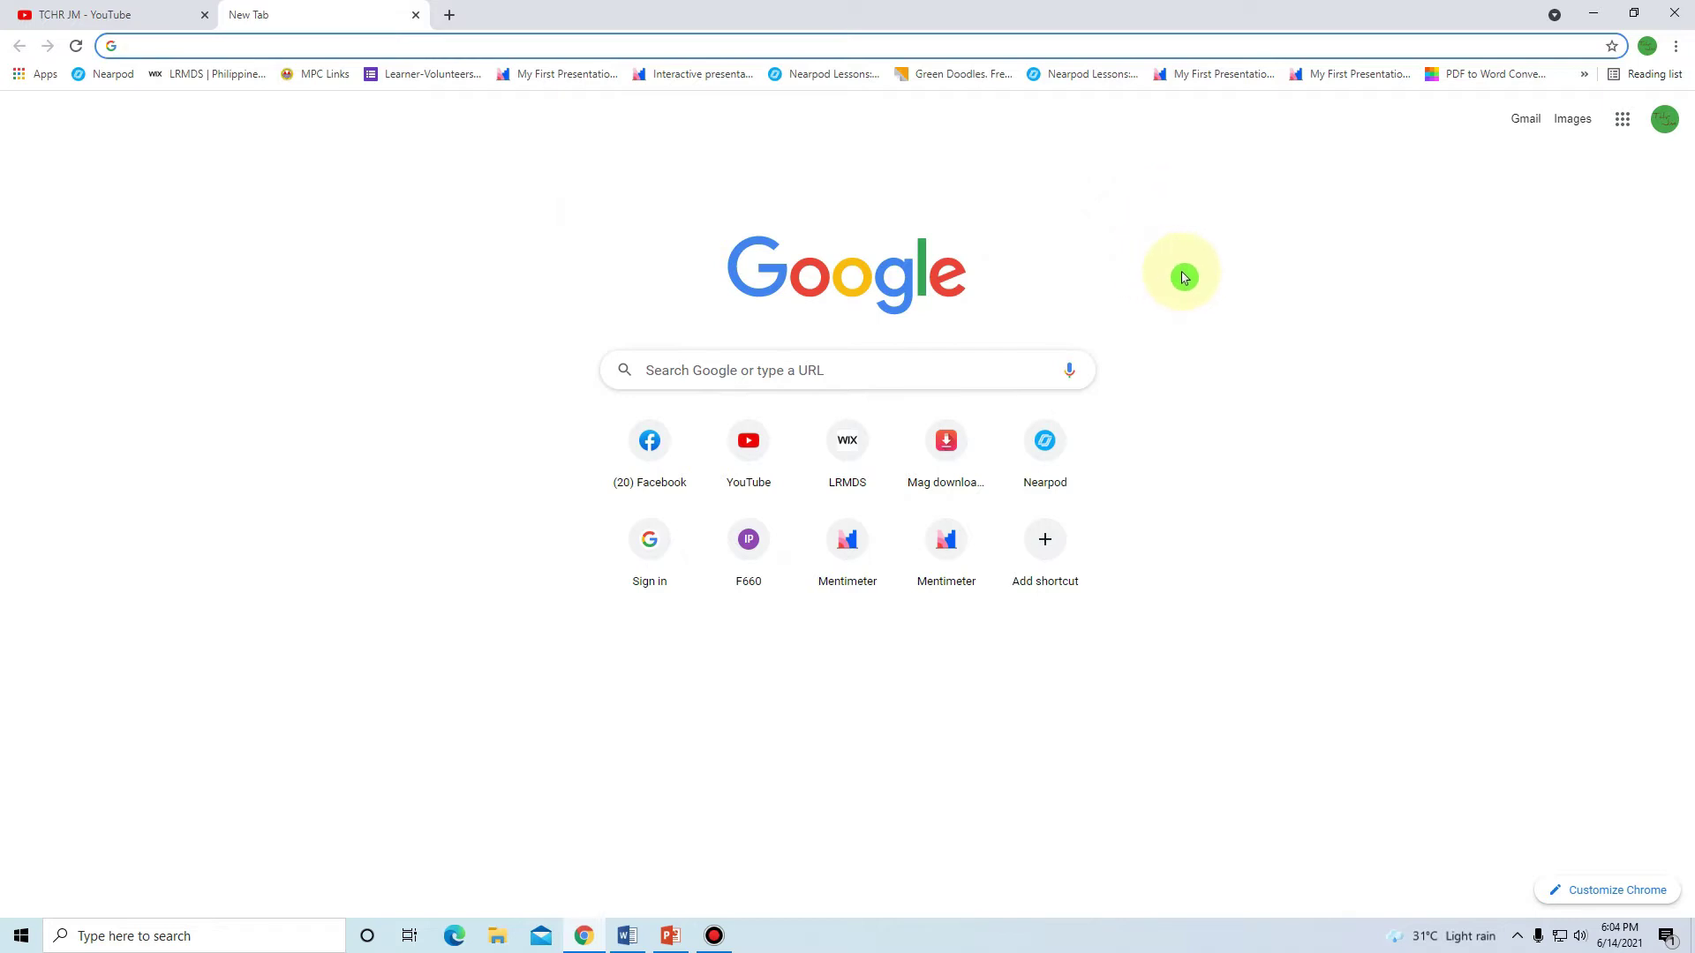
Step: Open Google Meet from the Google apps grid and show the New meeting options
{"action": "left_click", "coordinate": [1621, 120]}
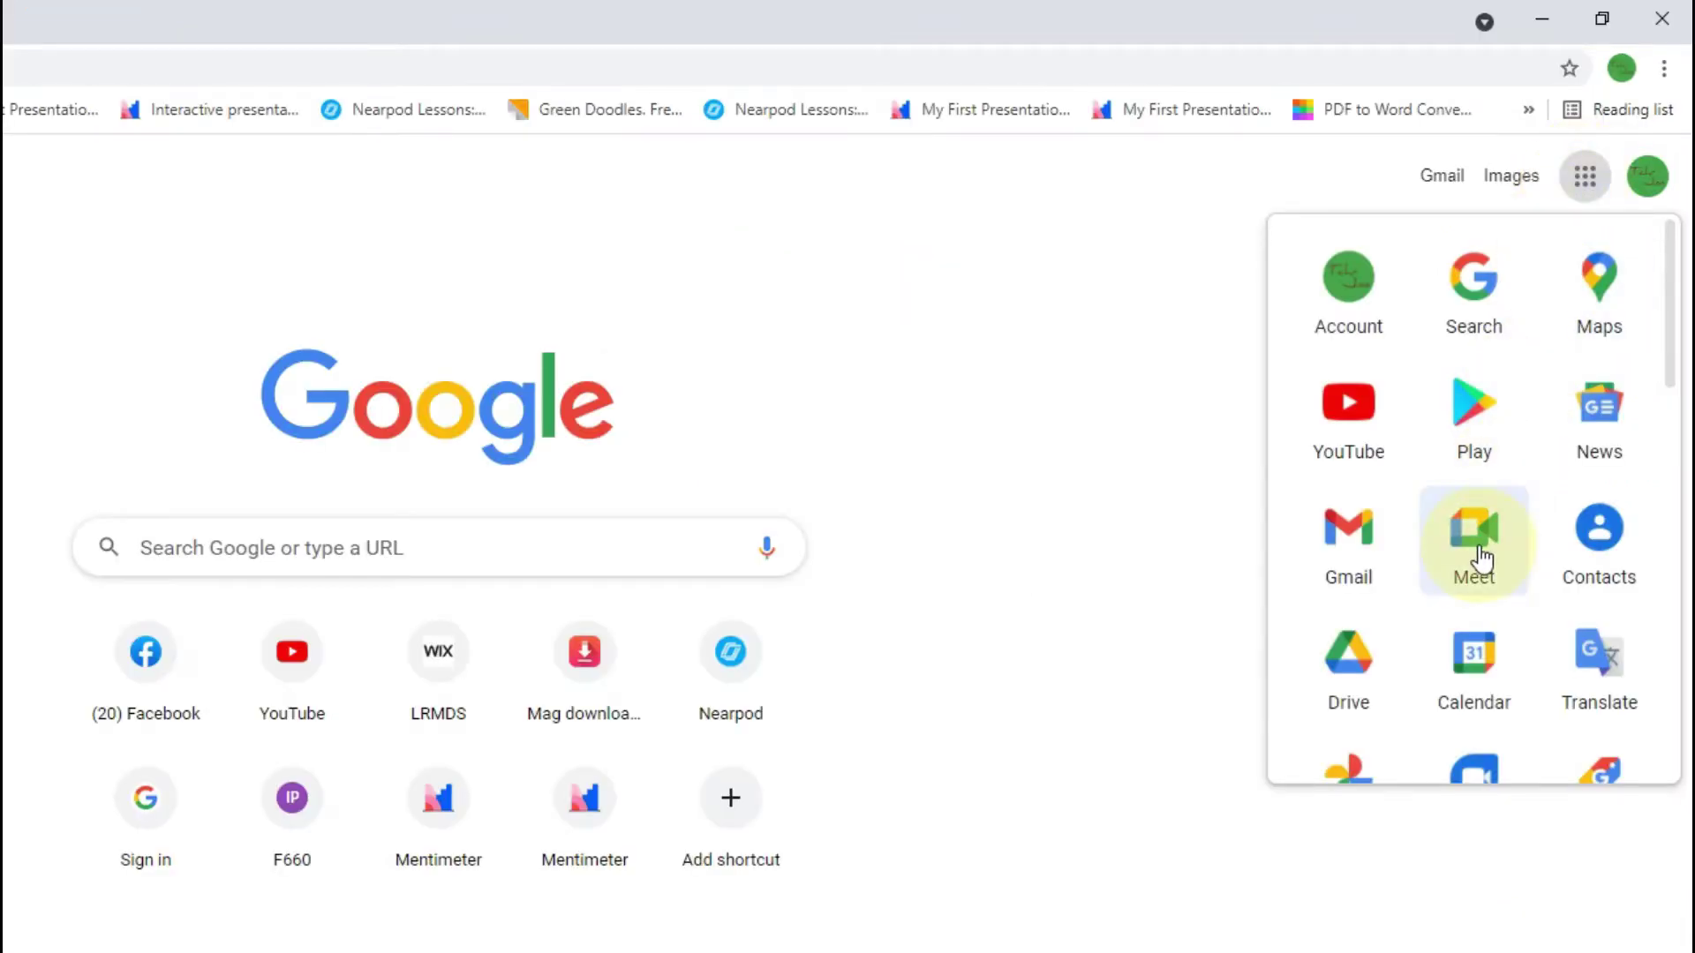
{"action": "left_click", "coordinate": [1479, 551]}
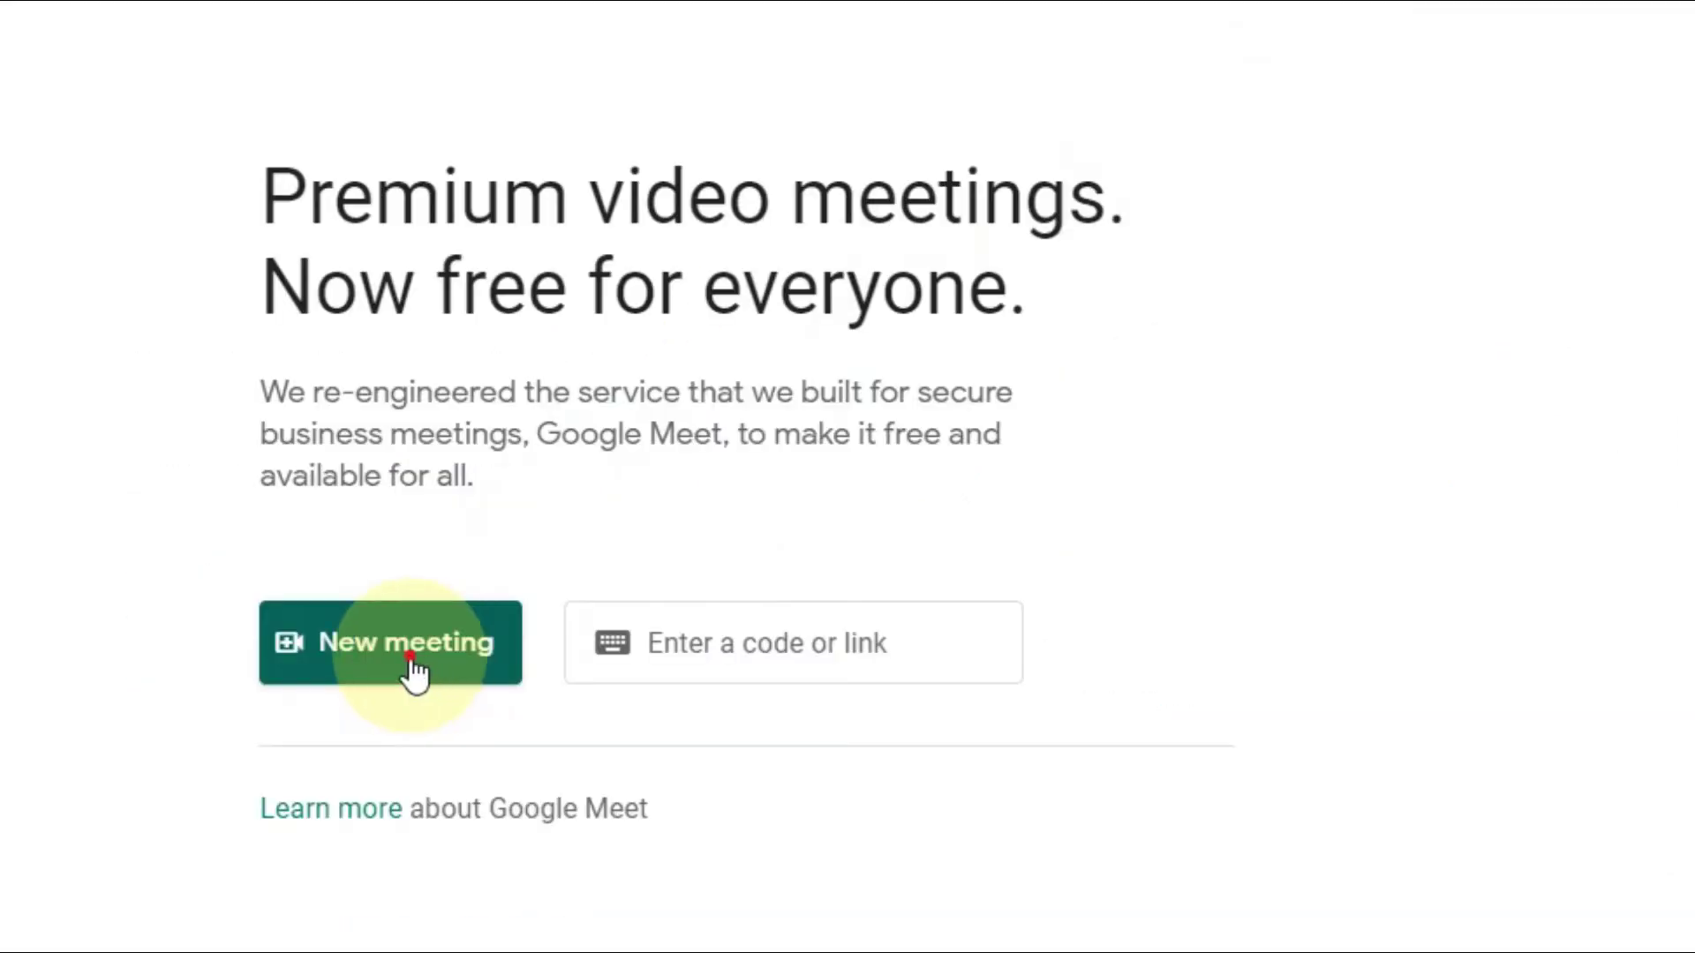
{"action": "left_click", "coordinate": [411, 657]}
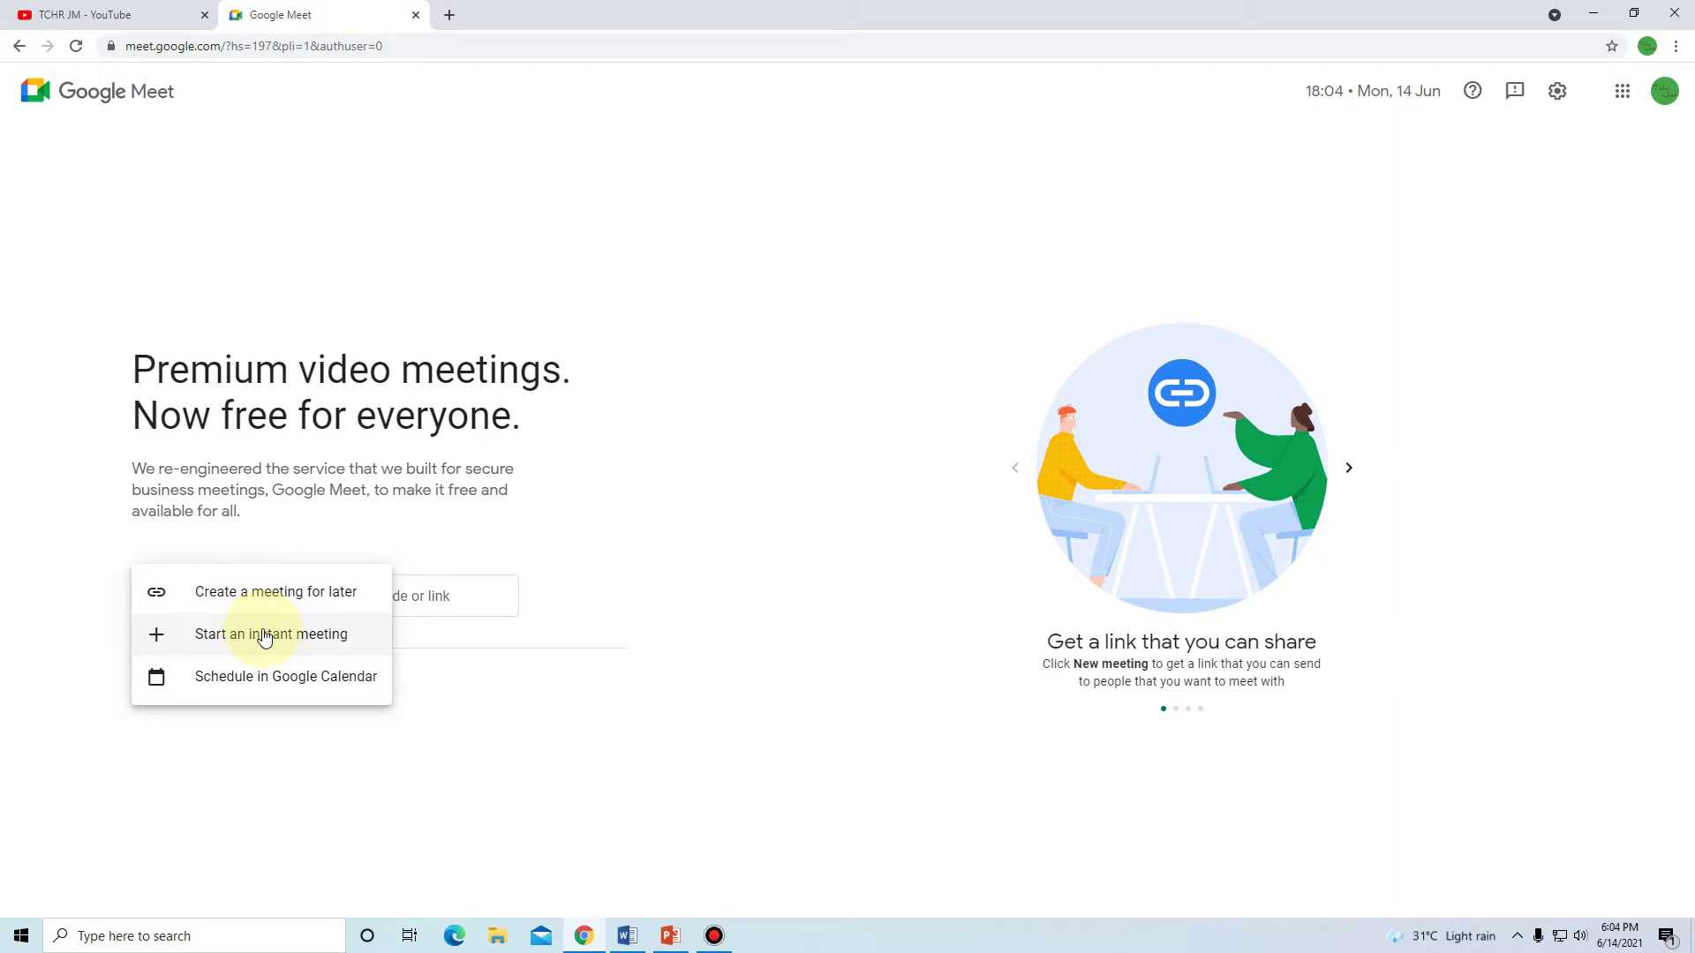
Step: Start an instant meeting, dismiss the ready popup, and turn off the camera and microphone
{"action": "left_click", "coordinate": [264, 634]}
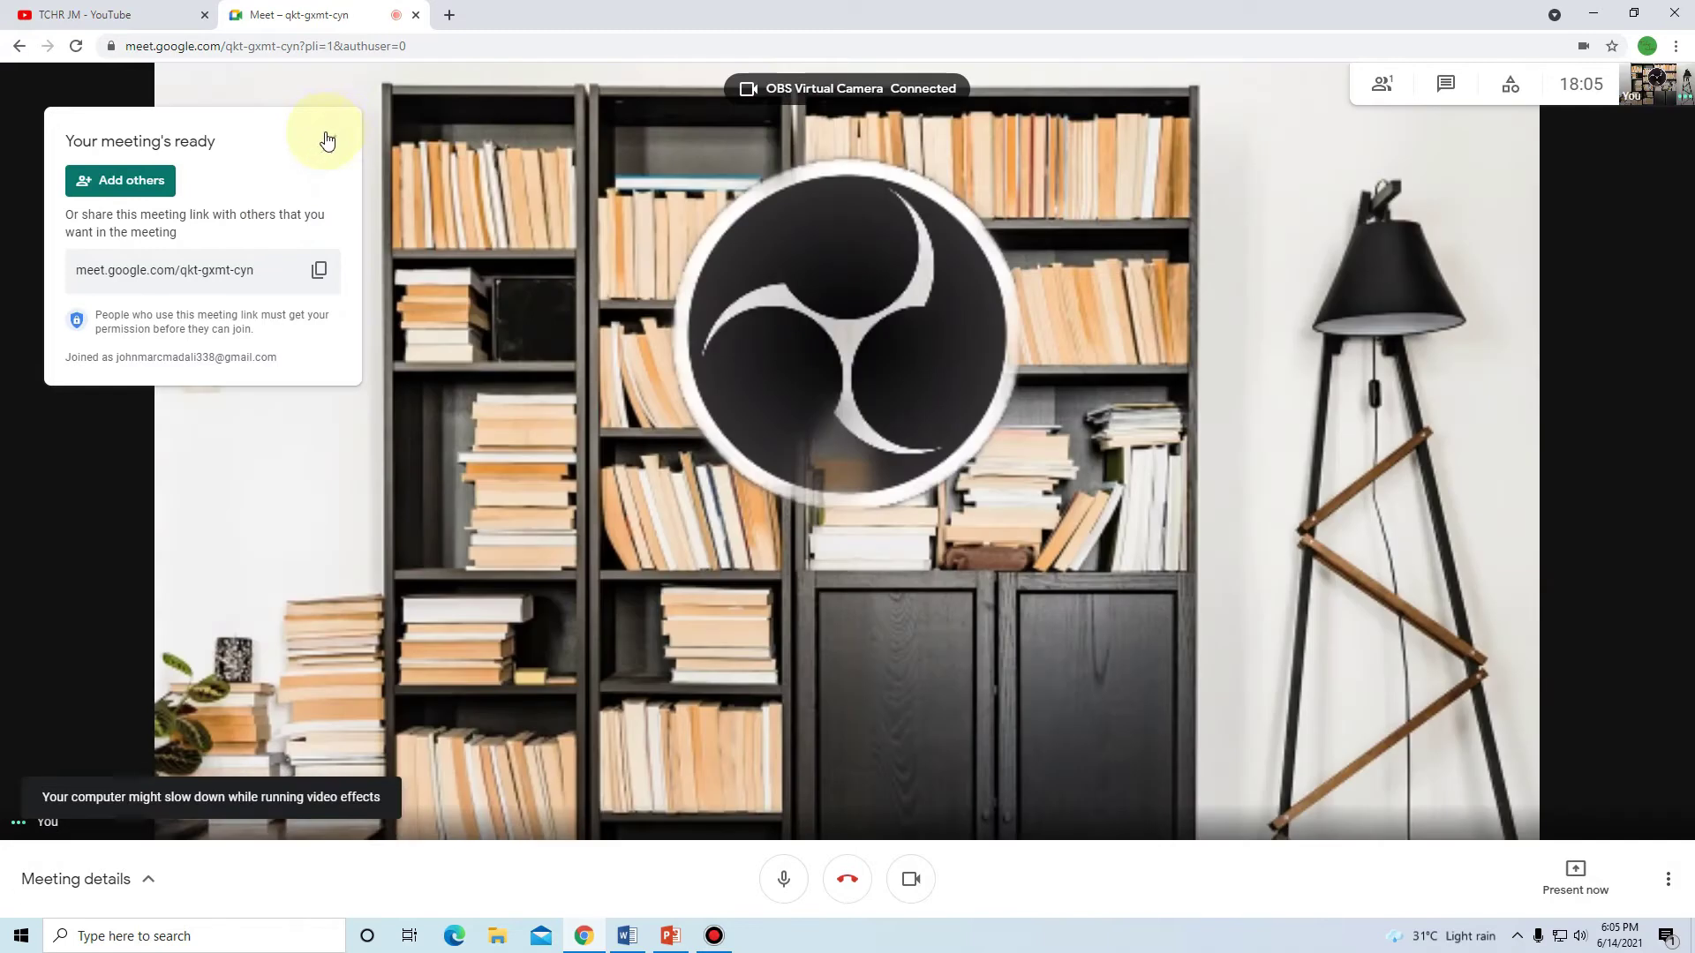
{"action": "left_click", "coordinate": [327, 140]}
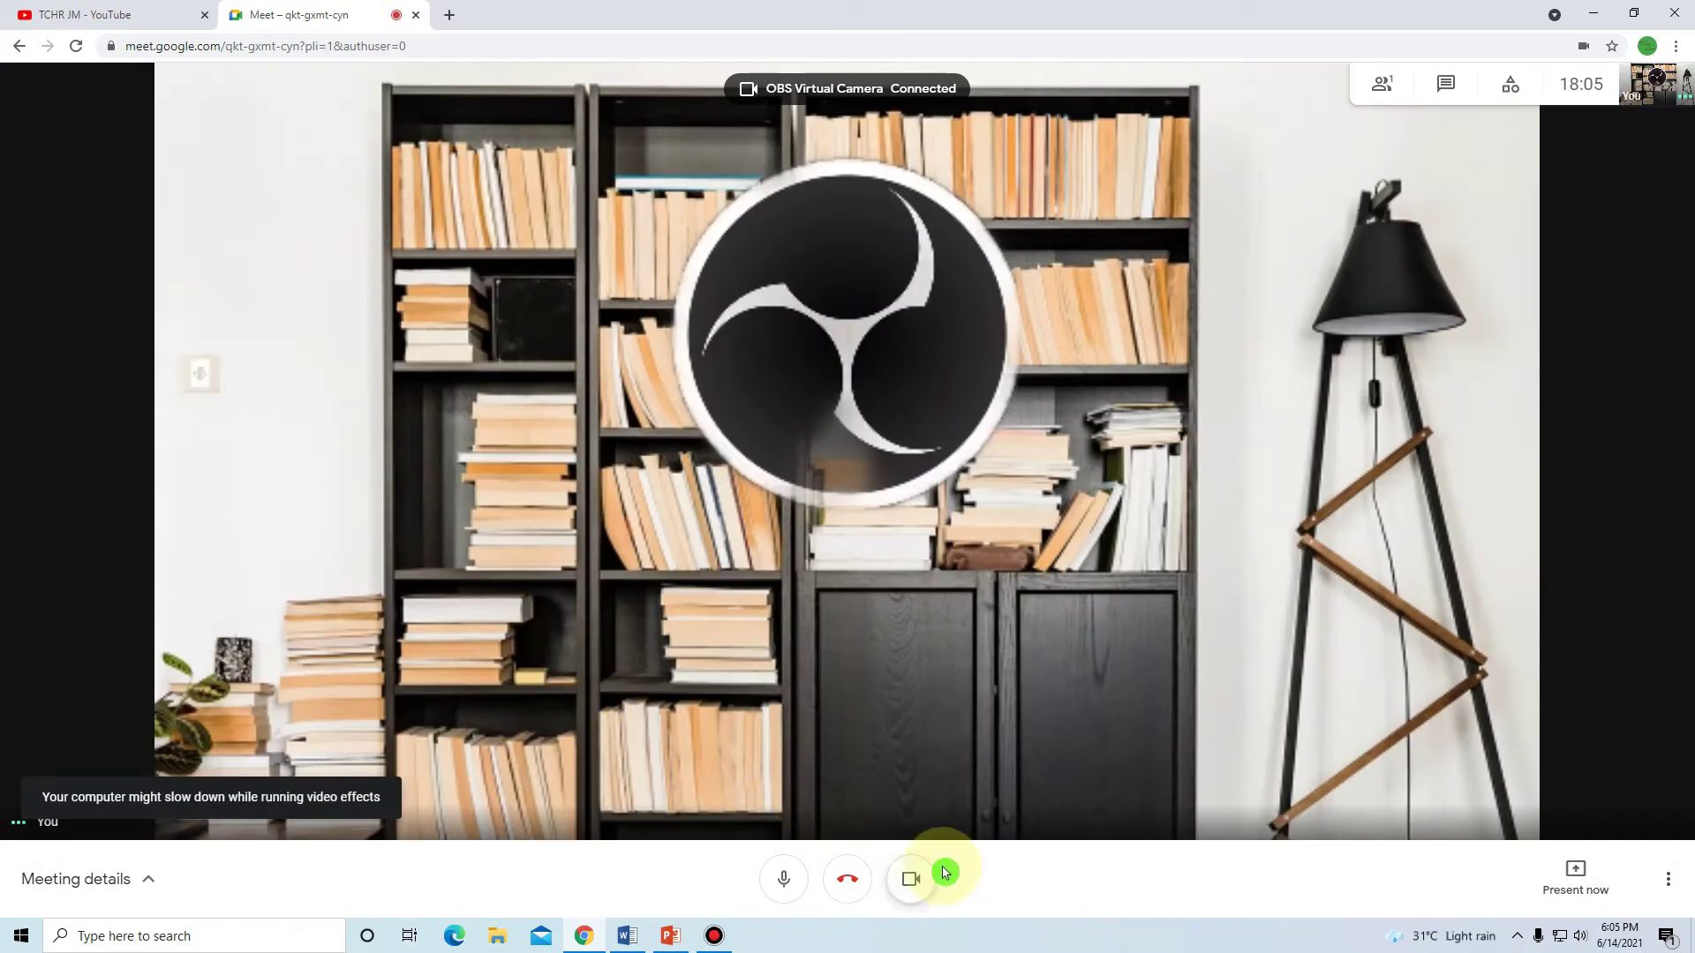
{"action": "left_click", "coordinate": [910, 878]}
{"action": "left_click", "coordinate": [783, 878]}
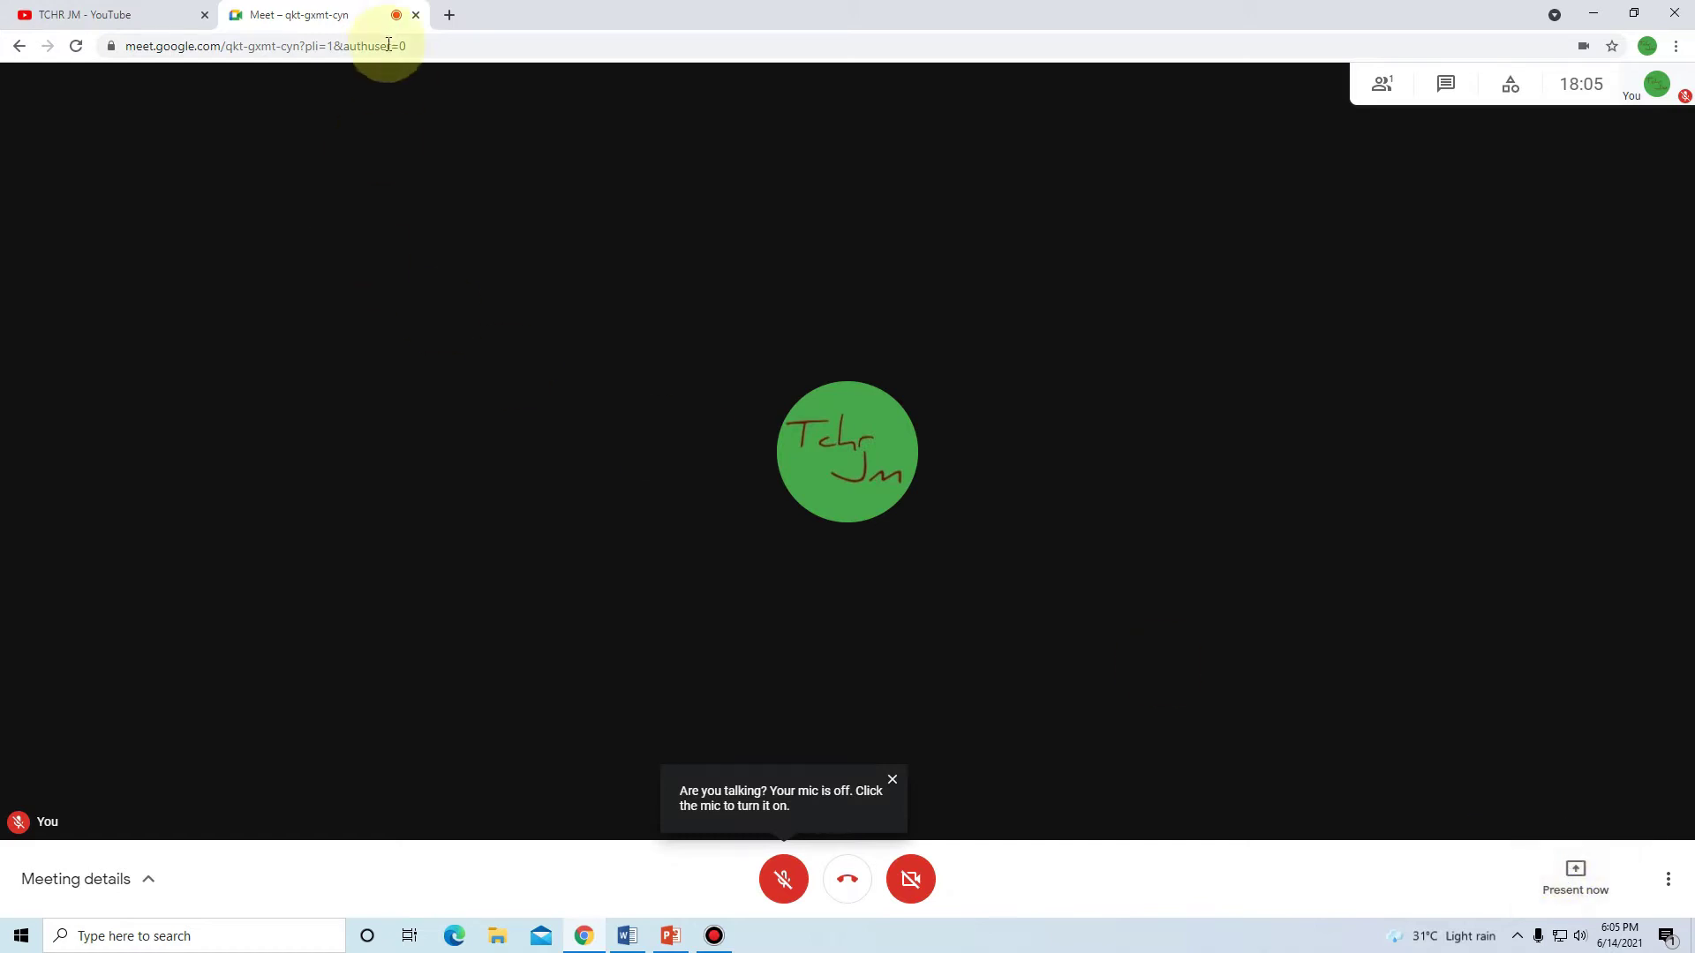
Step: Duplicate the Meet tab and turn off camera and mic on its Ready to join page
{"action": "right_click", "coordinate": [349, 20]}
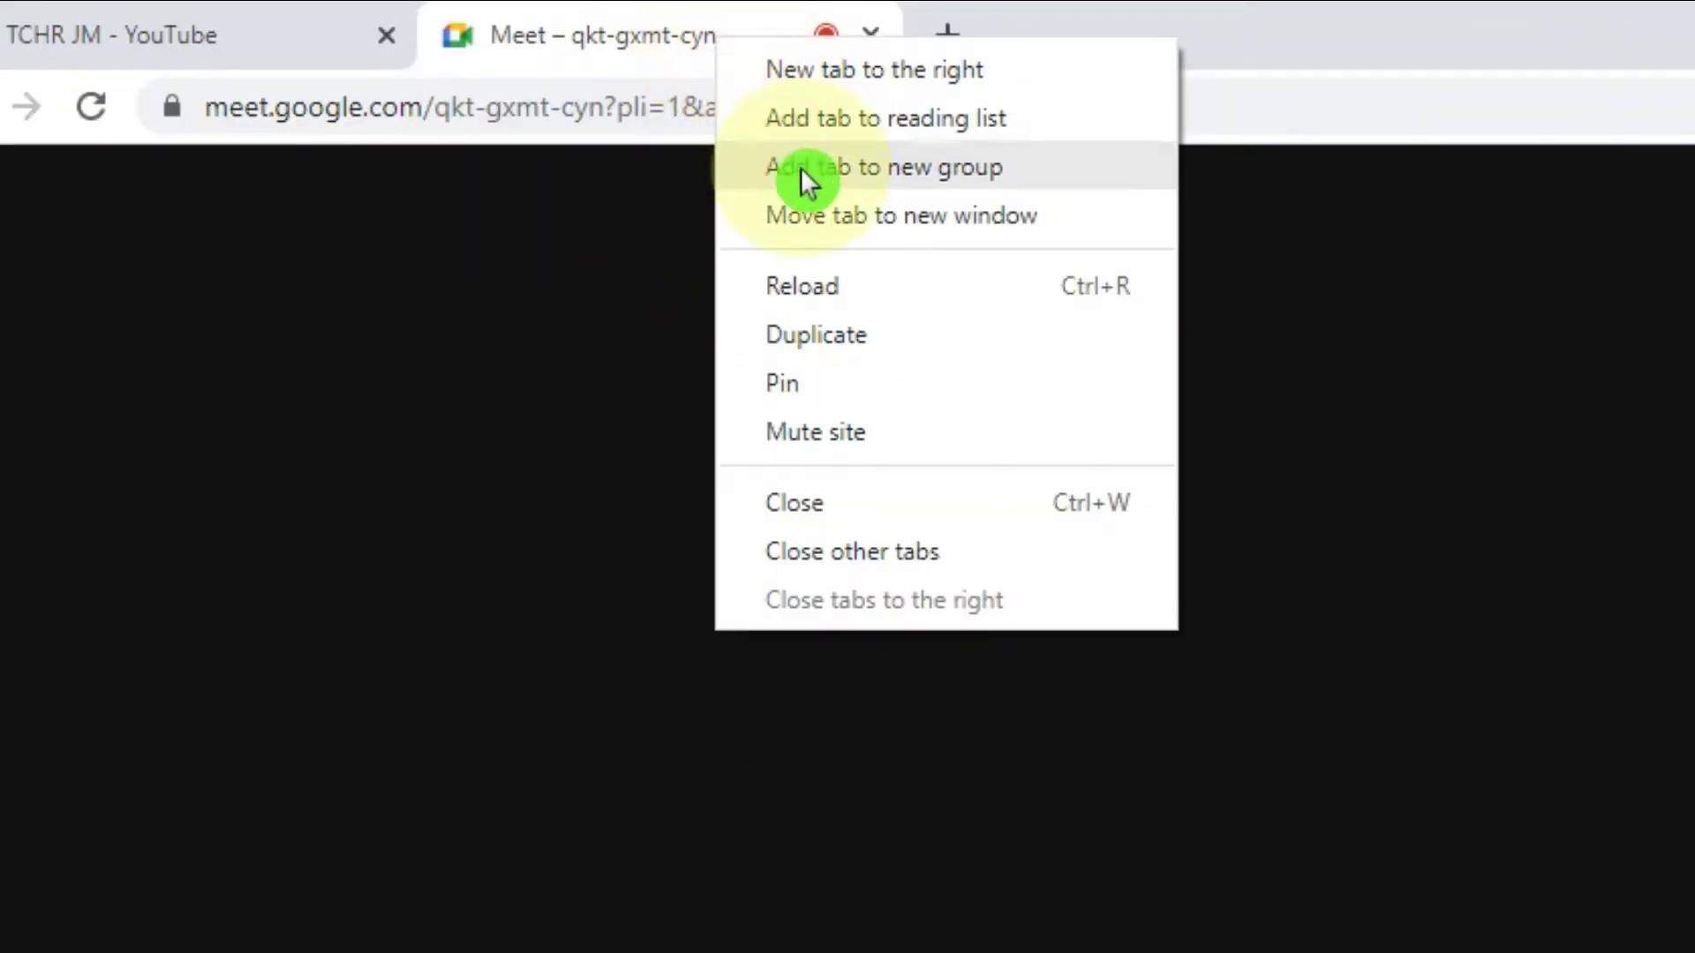
{"action": "left_click", "coordinate": [872, 334]}
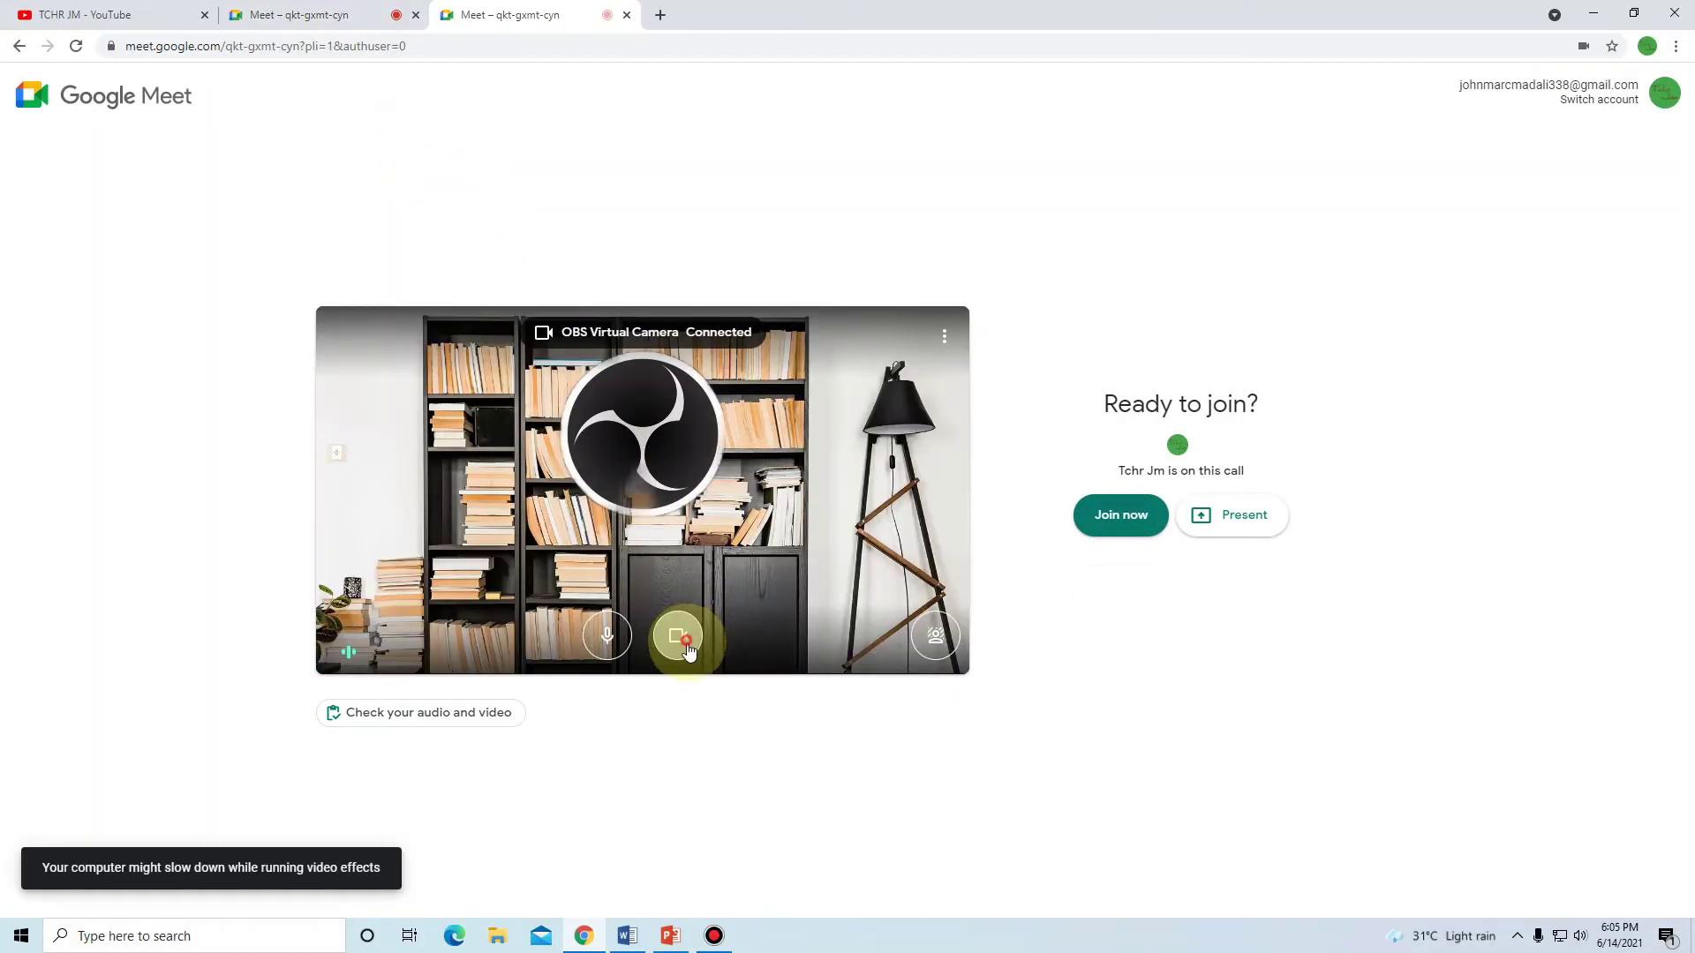
{"action": "left_click", "coordinate": [680, 636]}
{"action": "left_click", "coordinate": [609, 639]}
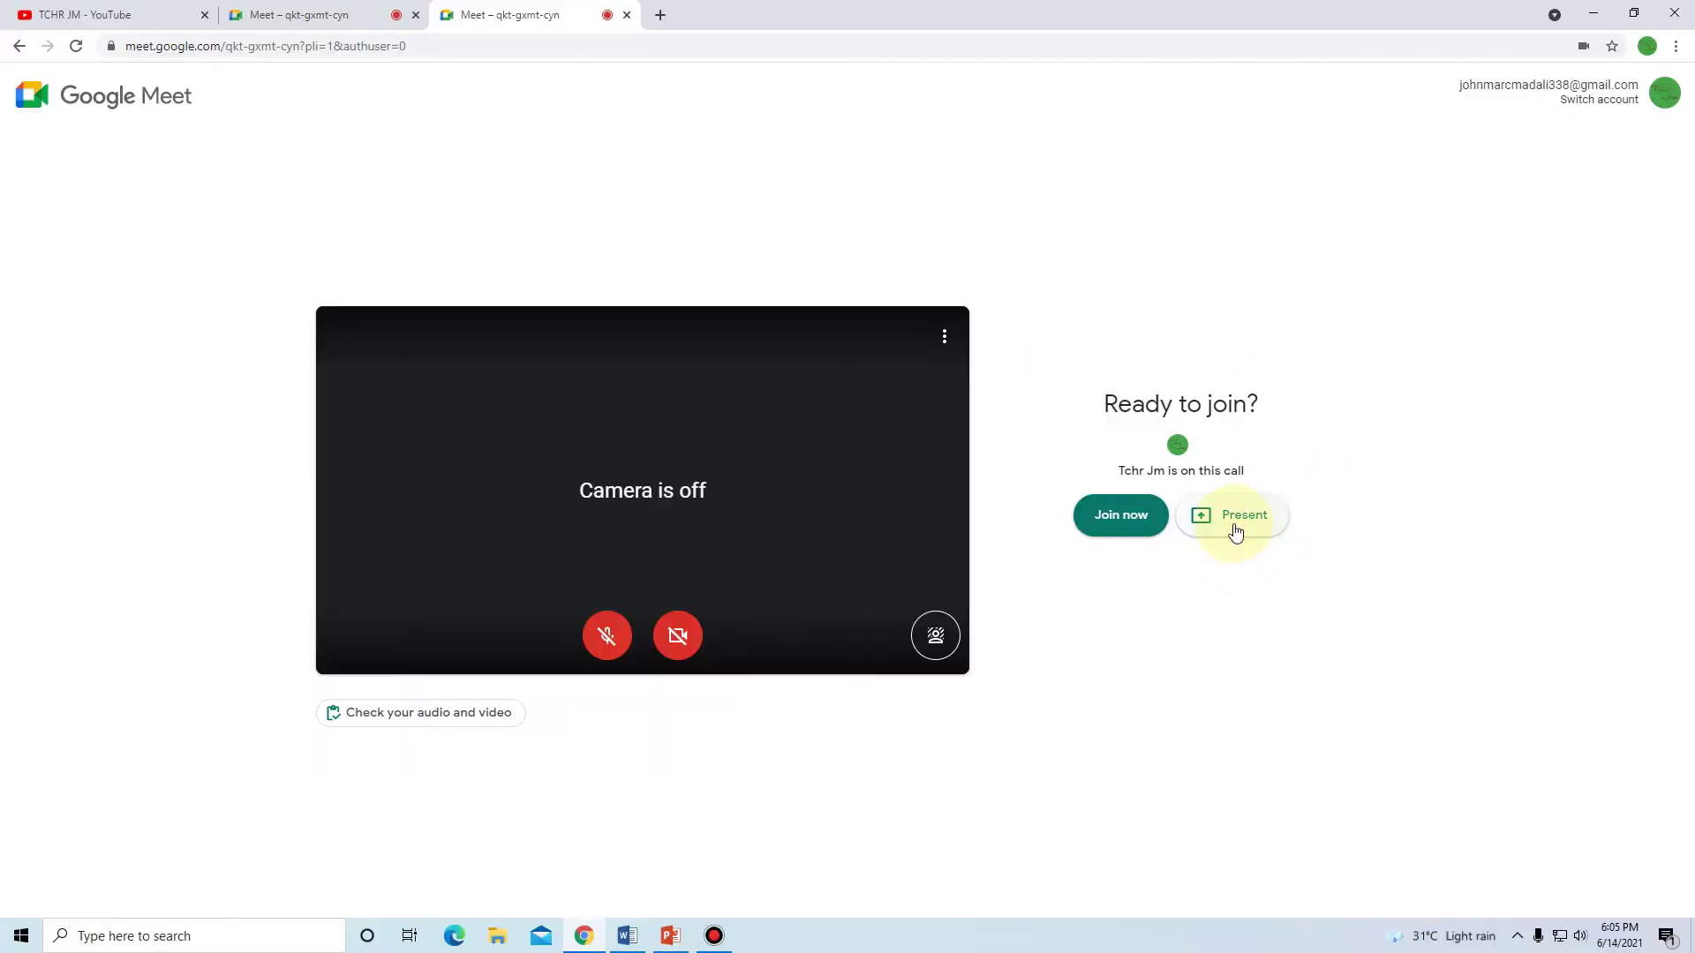
{"action": "left_click", "coordinate": [330, 15]}
{"action": "left_click", "coordinate": [494, 15]}
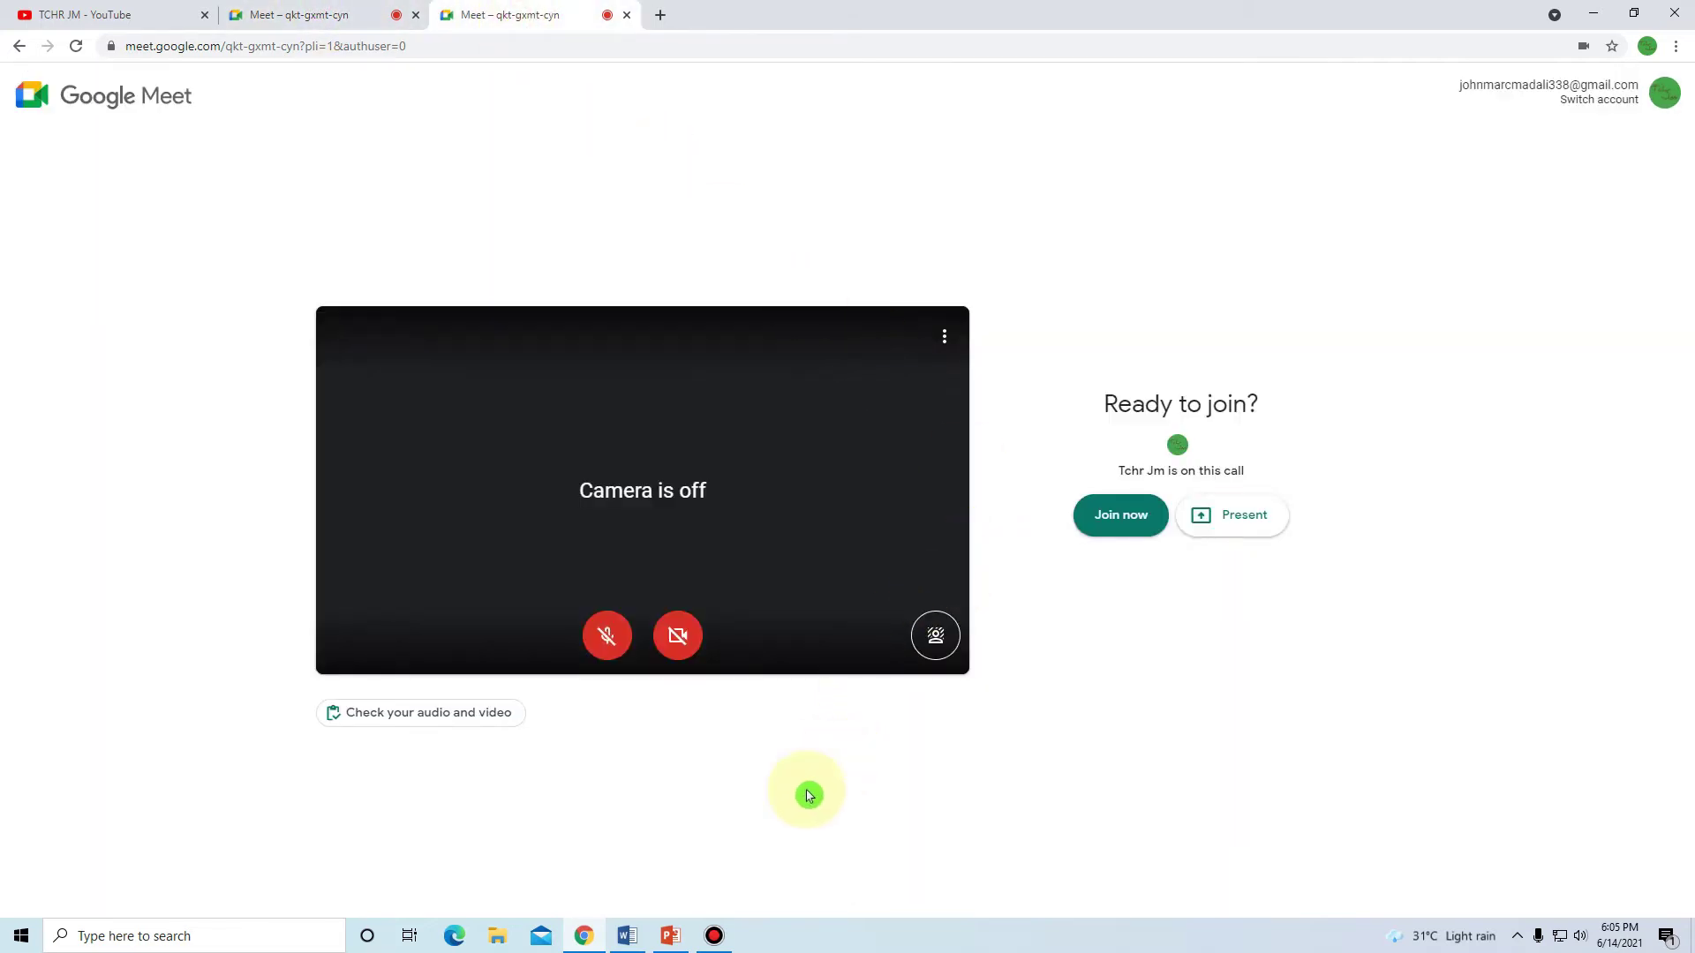
Step: Close the running slide show without saving and return to PowerPoint editing
{"action": "left_click", "coordinate": [670, 936]}
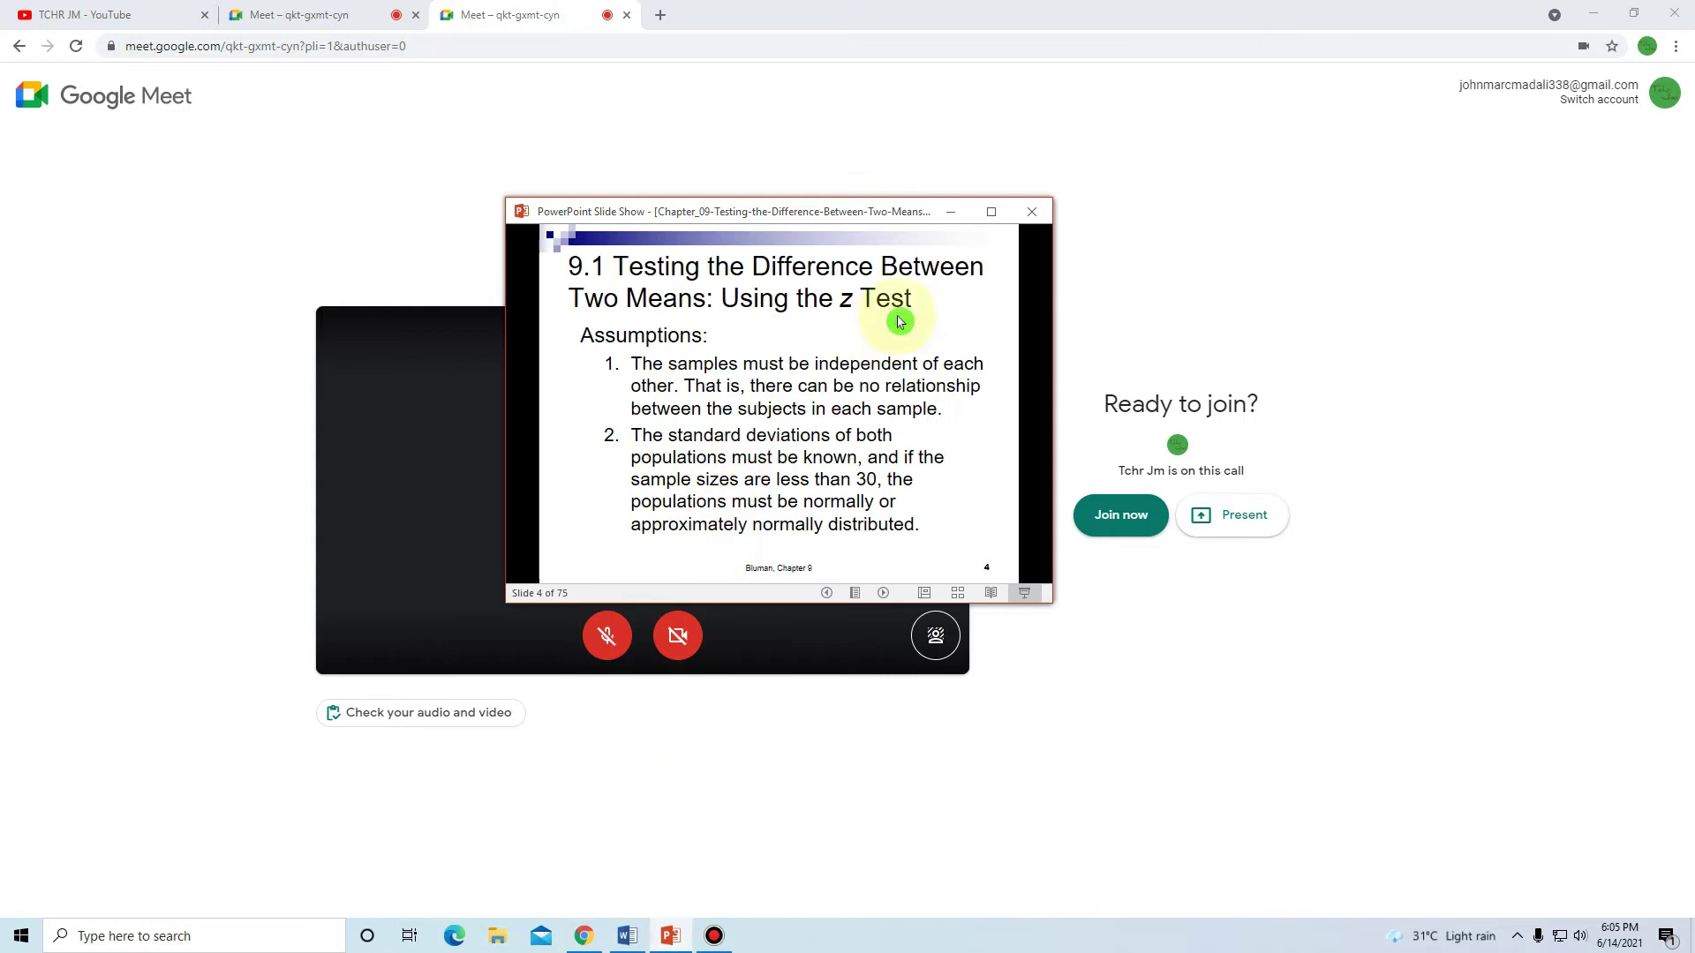
{"action": "left_click", "coordinate": [992, 212]}
{"action": "left_click", "coordinate": [1676, 9]}
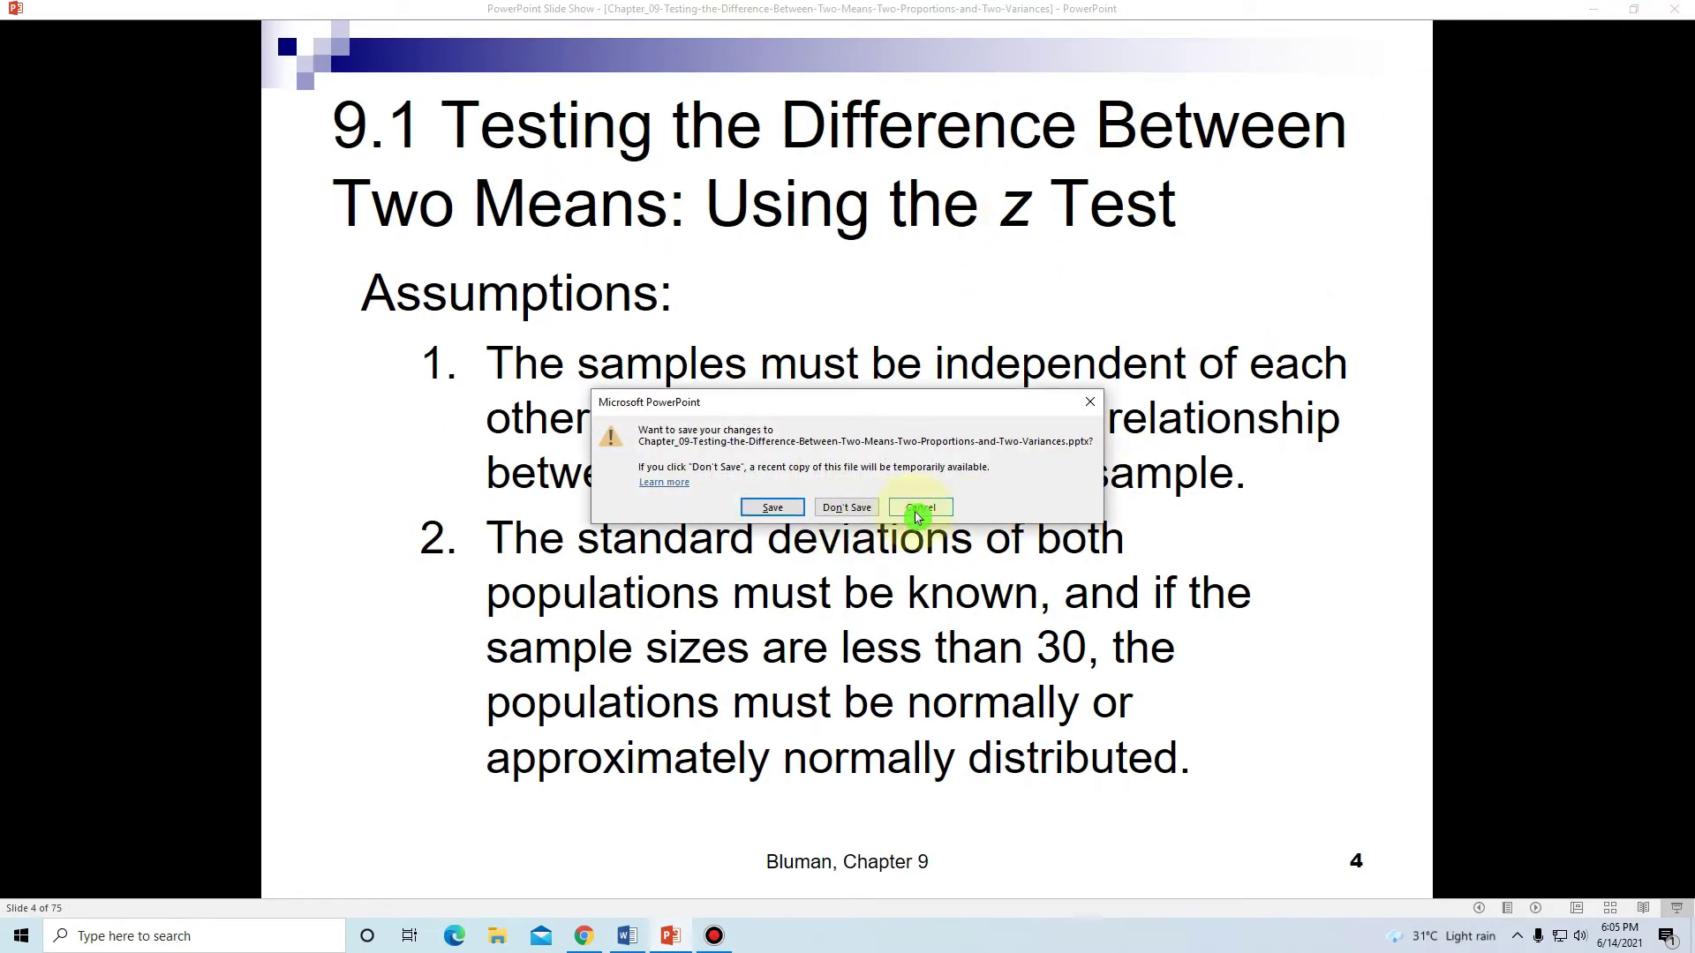
{"action": "left_click", "coordinate": [913, 507]}
{"action": "key", "text": "Escape"}
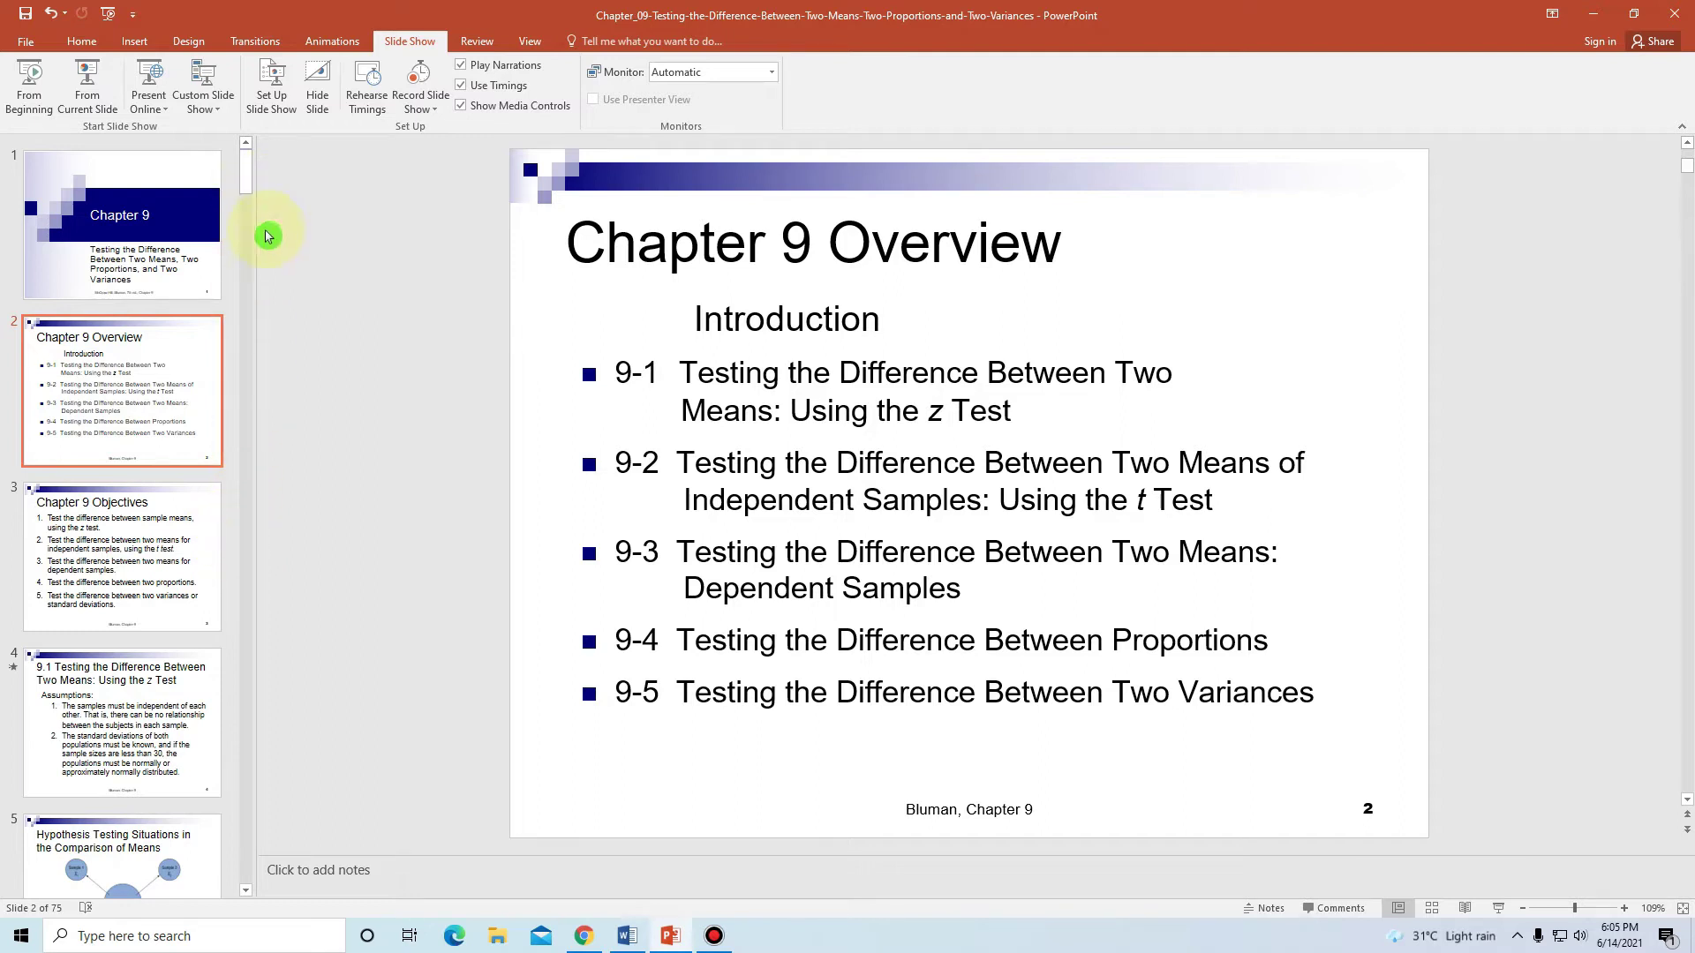
Step: Set the show type to Browsed by an individual (window) in Set Up Slide Show
{"action": "left_click", "coordinate": [256, 40]}
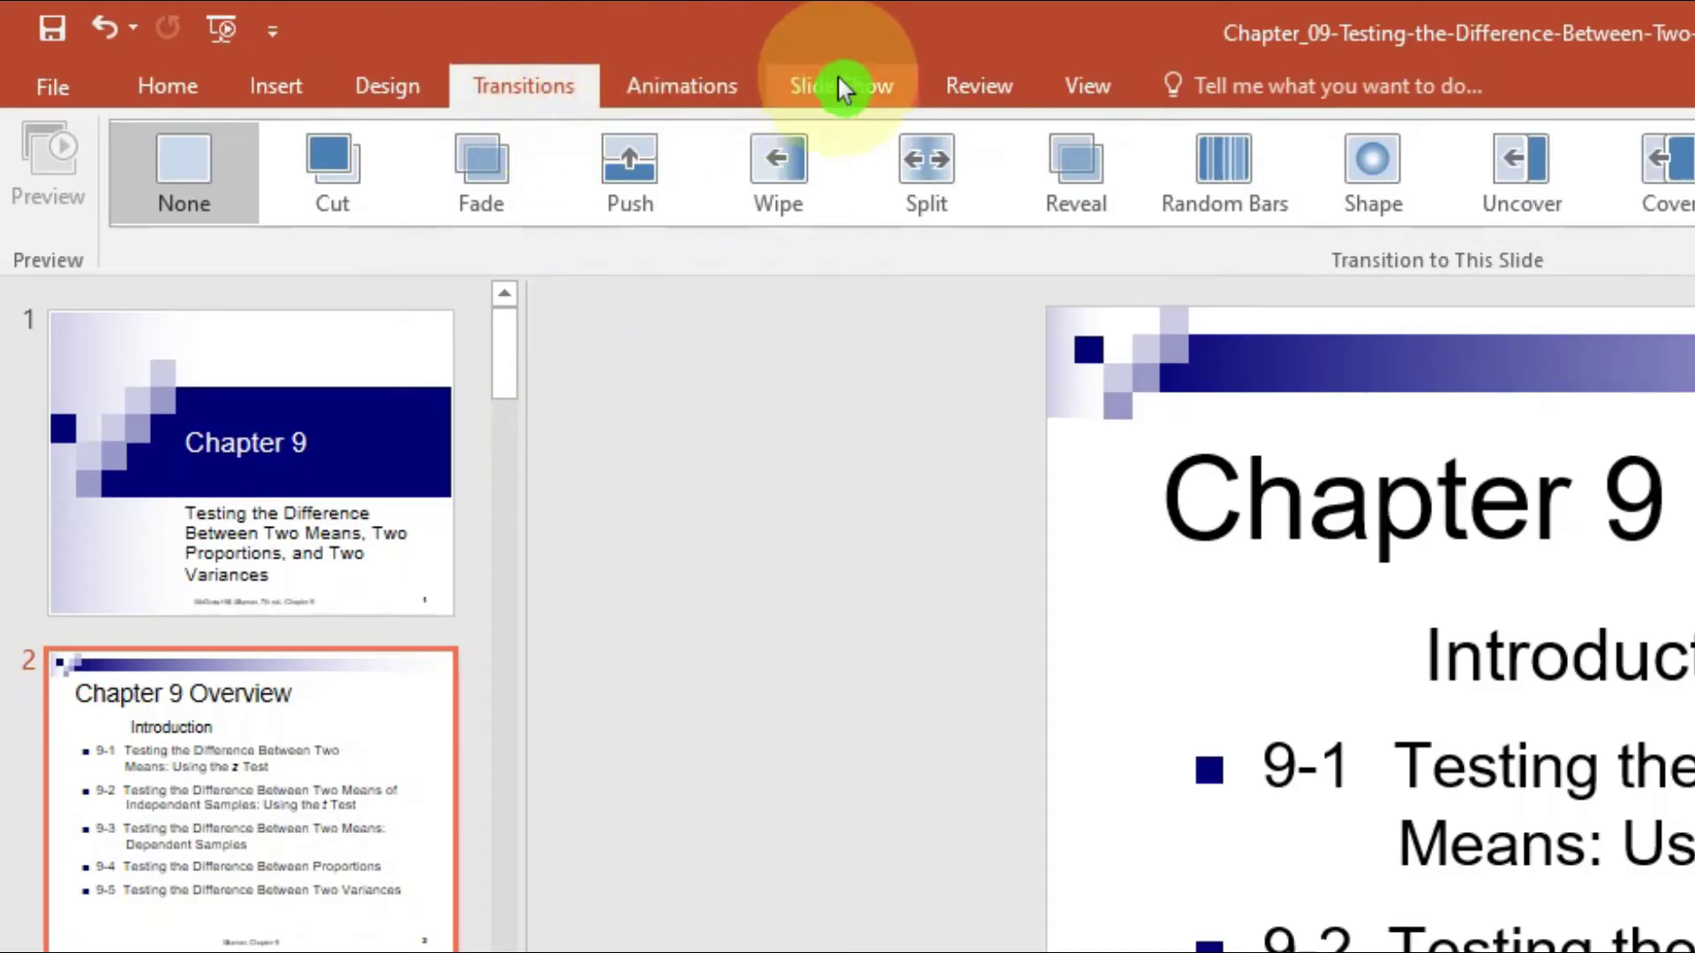
{"action": "left_click", "coordinate": [411, 41]}
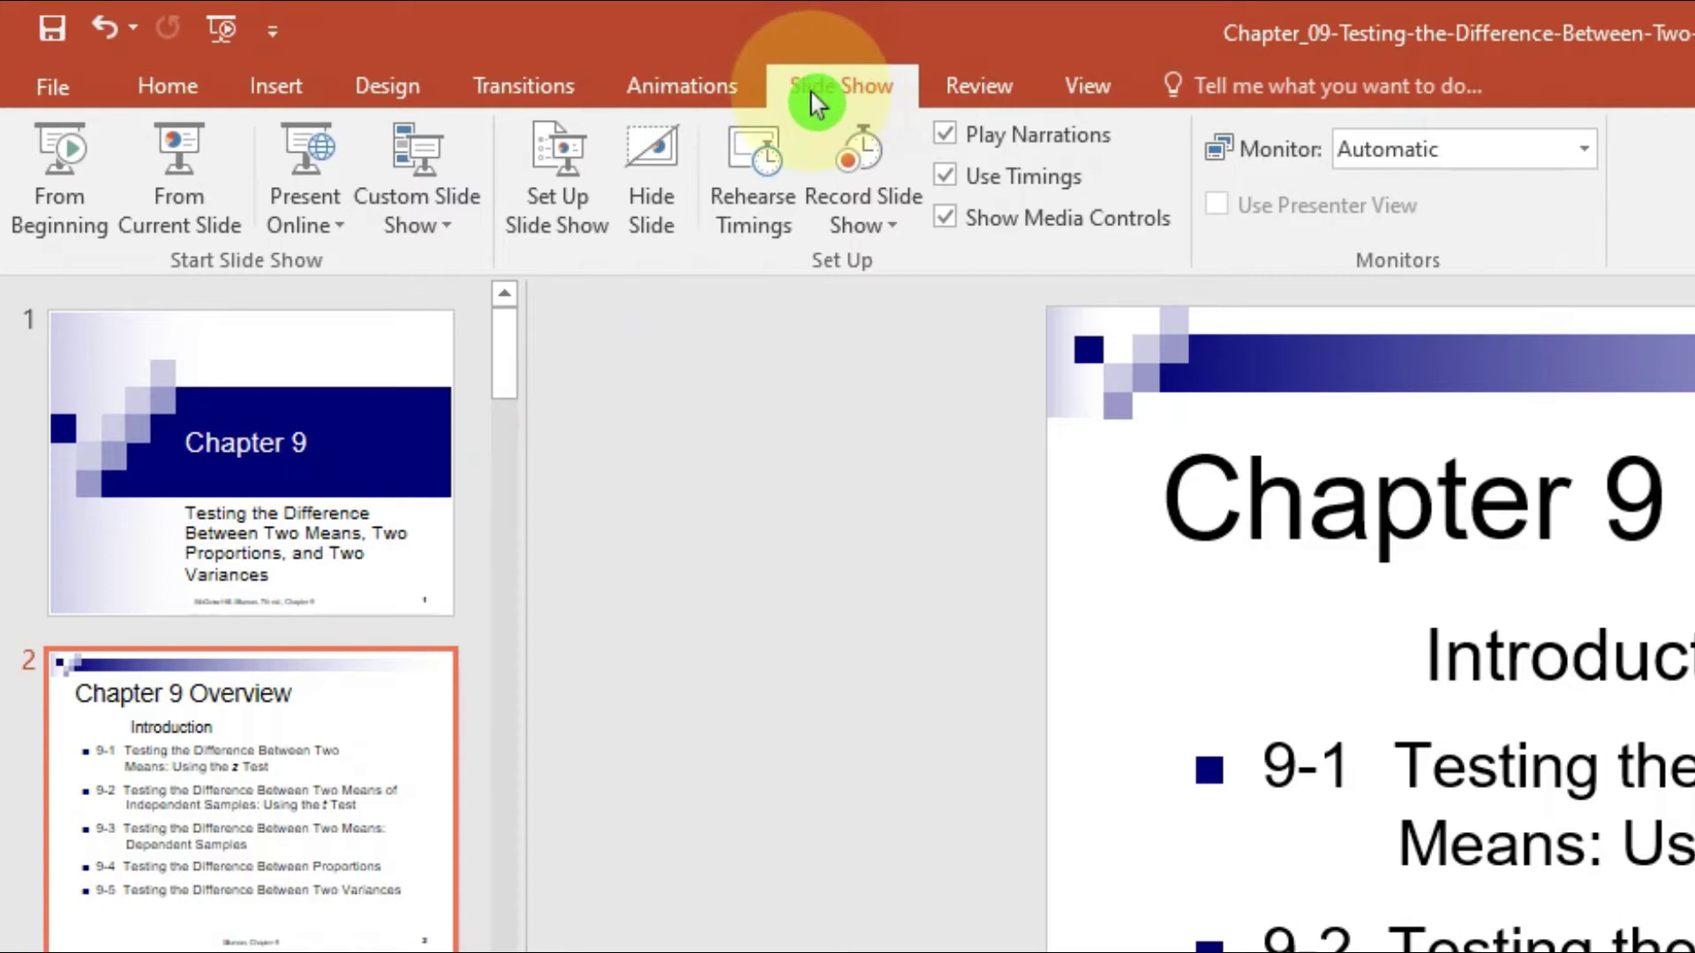
{"action": "left_click", "coordinate": [576, 204]}
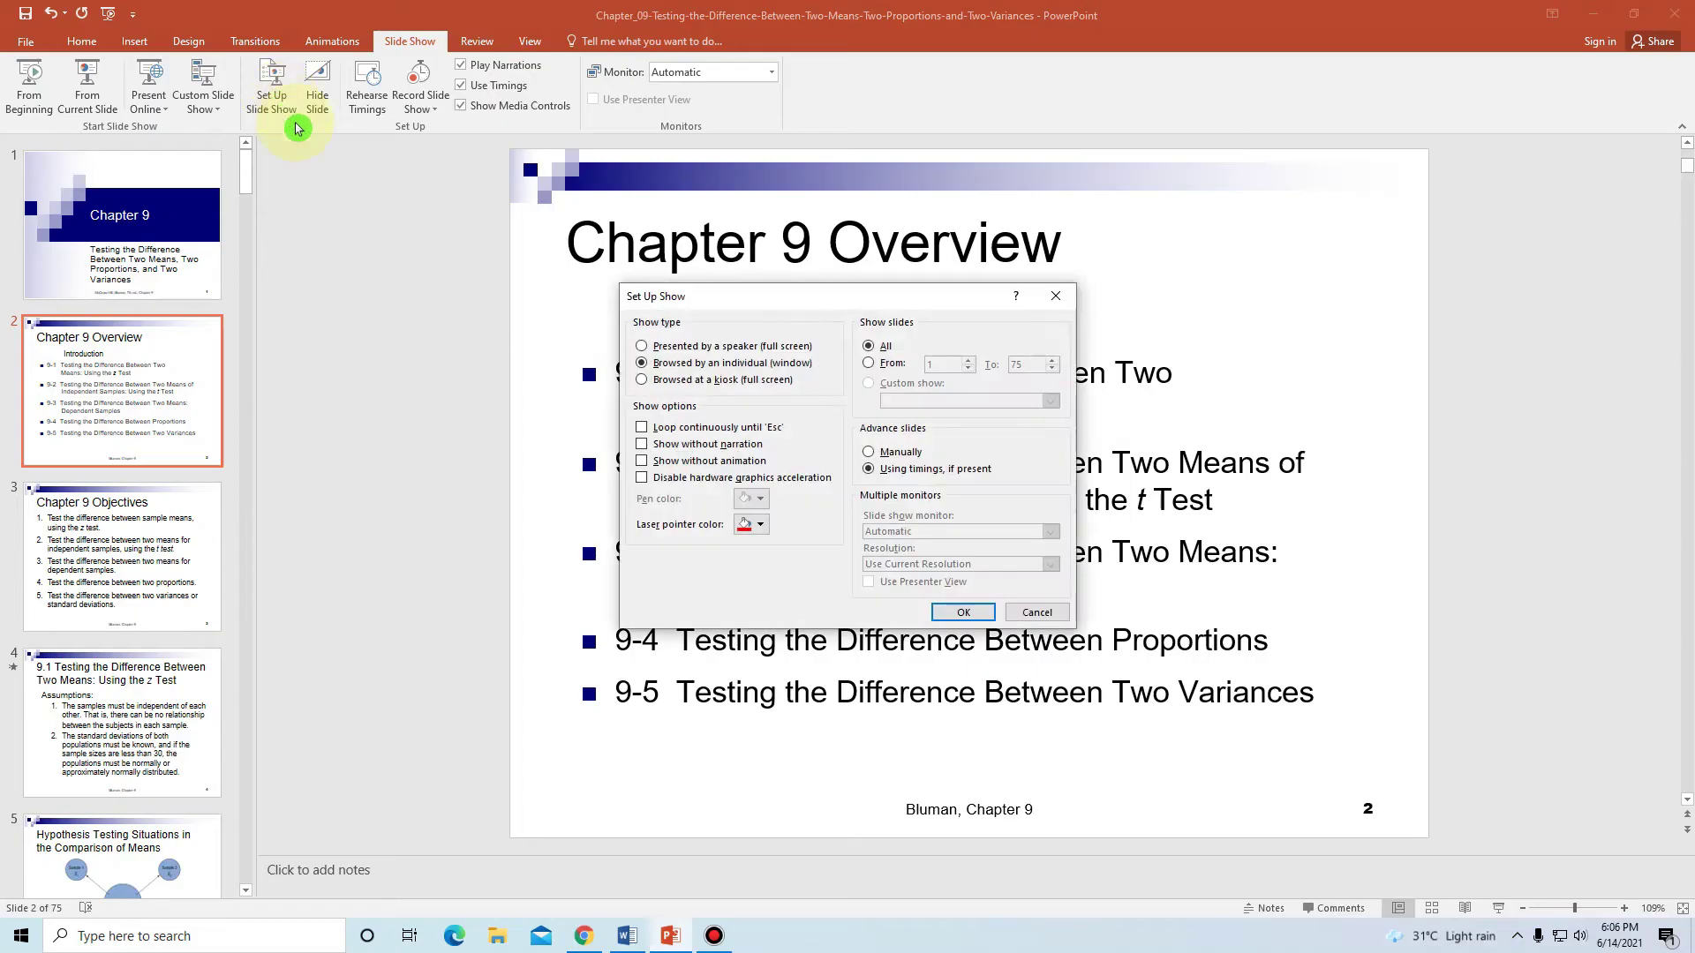
{"action": "left_click", "coordinate": [644, 365]}
{"action": "left_click", "coordinate": [987, 613]}
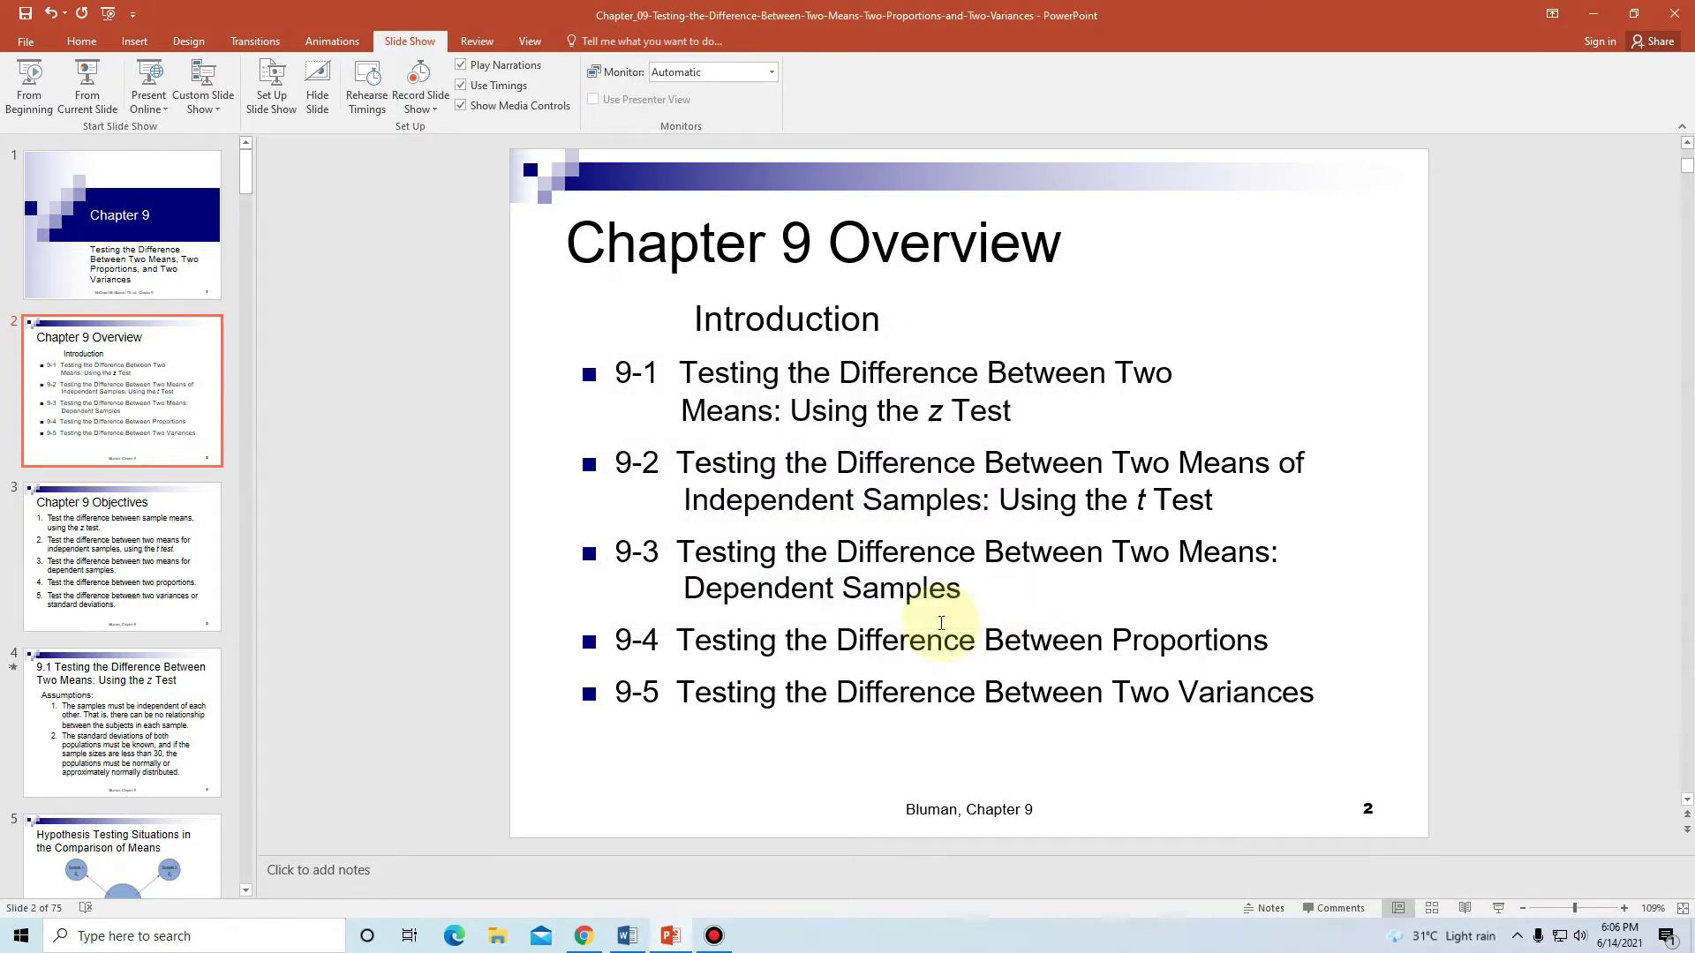
Step: Start the windowed slide show from slide 1 with F5 and return to the ready-to-join Meet tab
{"action": "key", "text": "F5"}
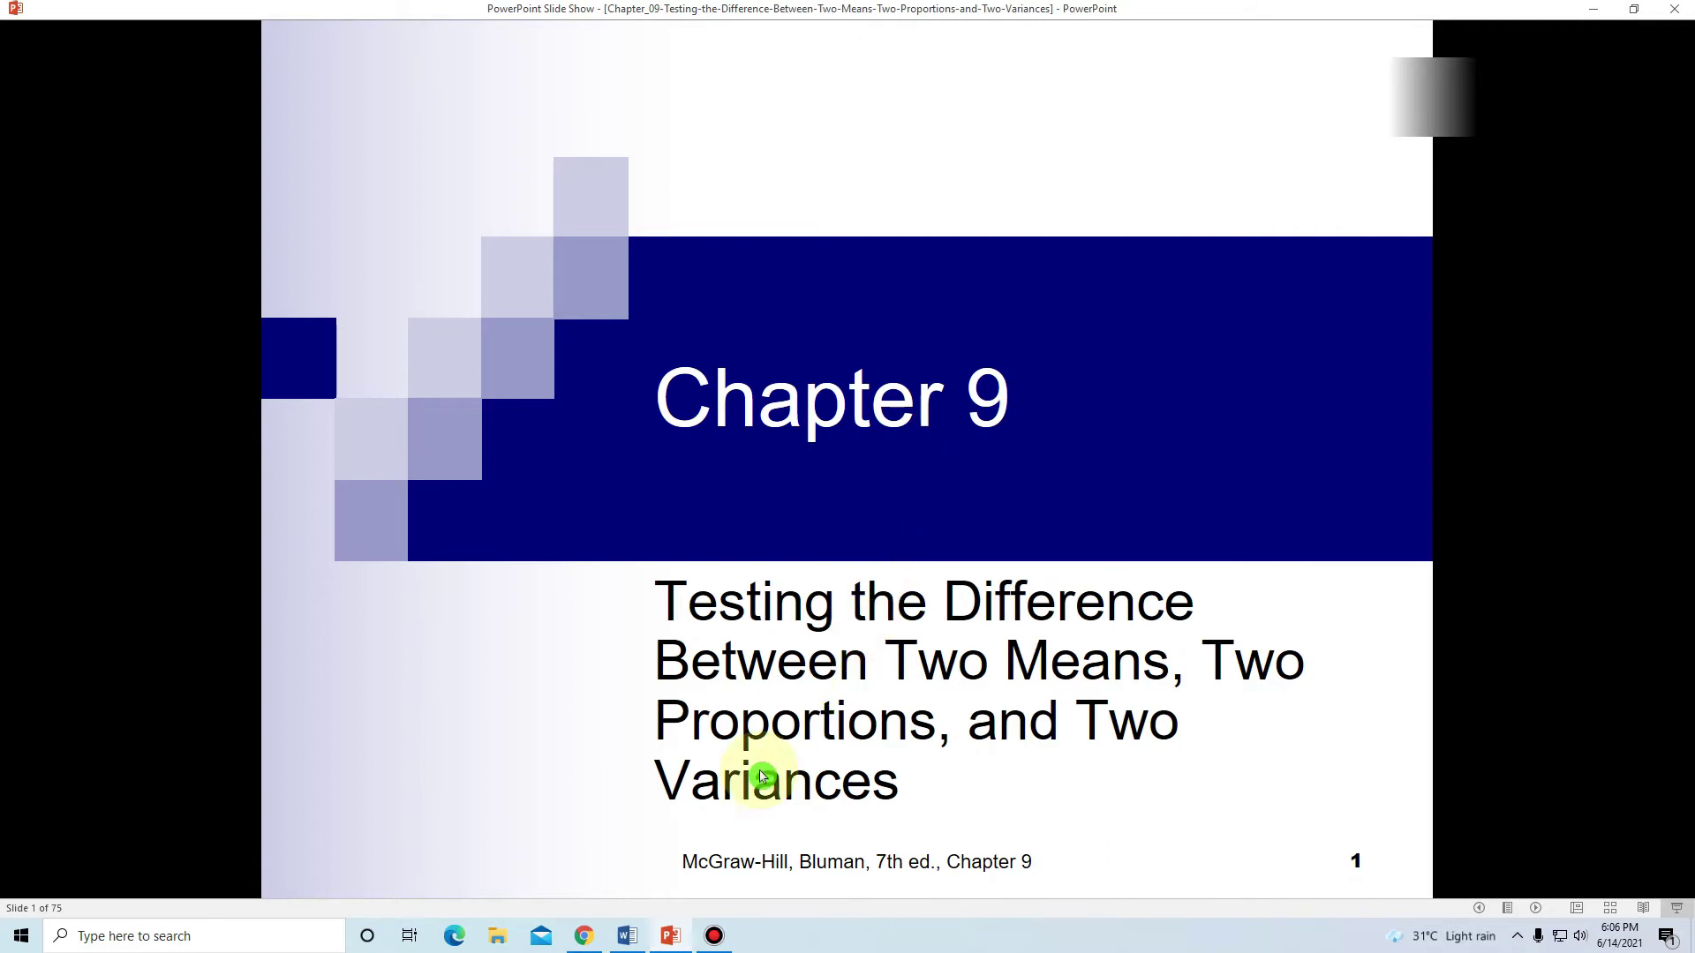
{"action": "left_click", "coordinate": [585, 933]}
{"action": "left_click", "coordinate": [343, 11]}
{"action": "left_click", "coordinate": [530, 14]}
{"action": "left_click", "coordinate": [378, 12]}
{"action": "left_click", "coordinate": [530, 14]}
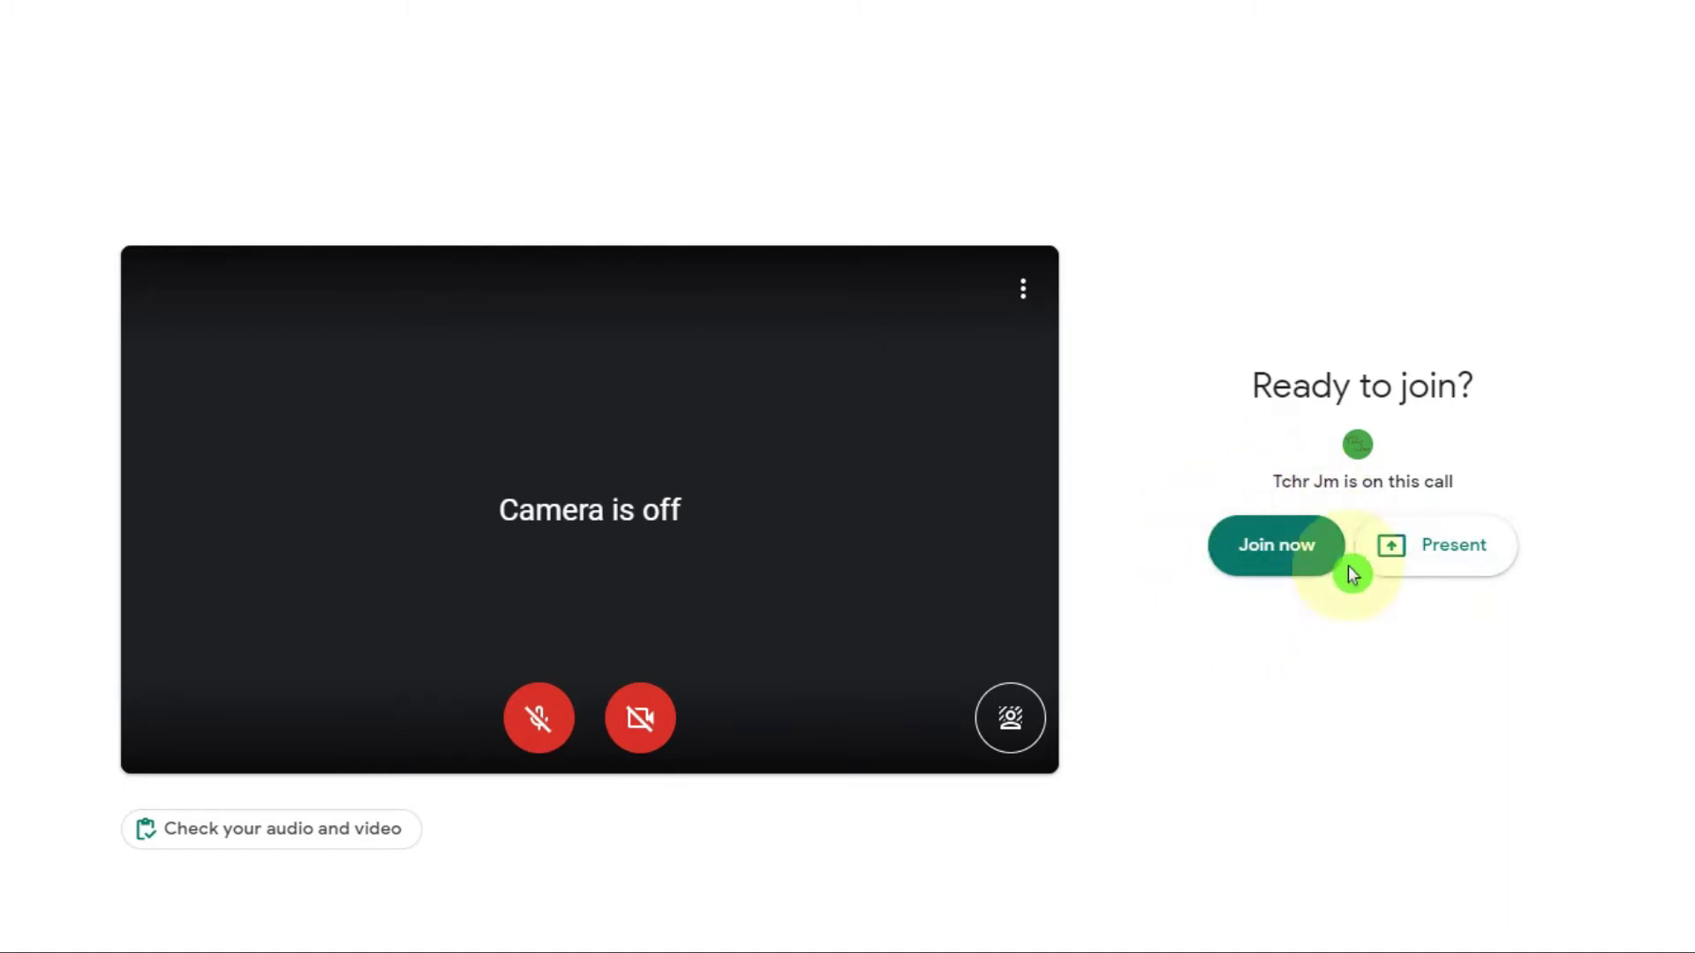
Step: Join from the second tab and present the PowerPoint Slide Show window
{"action": "left_click", "coordinate": [1296, 564]}
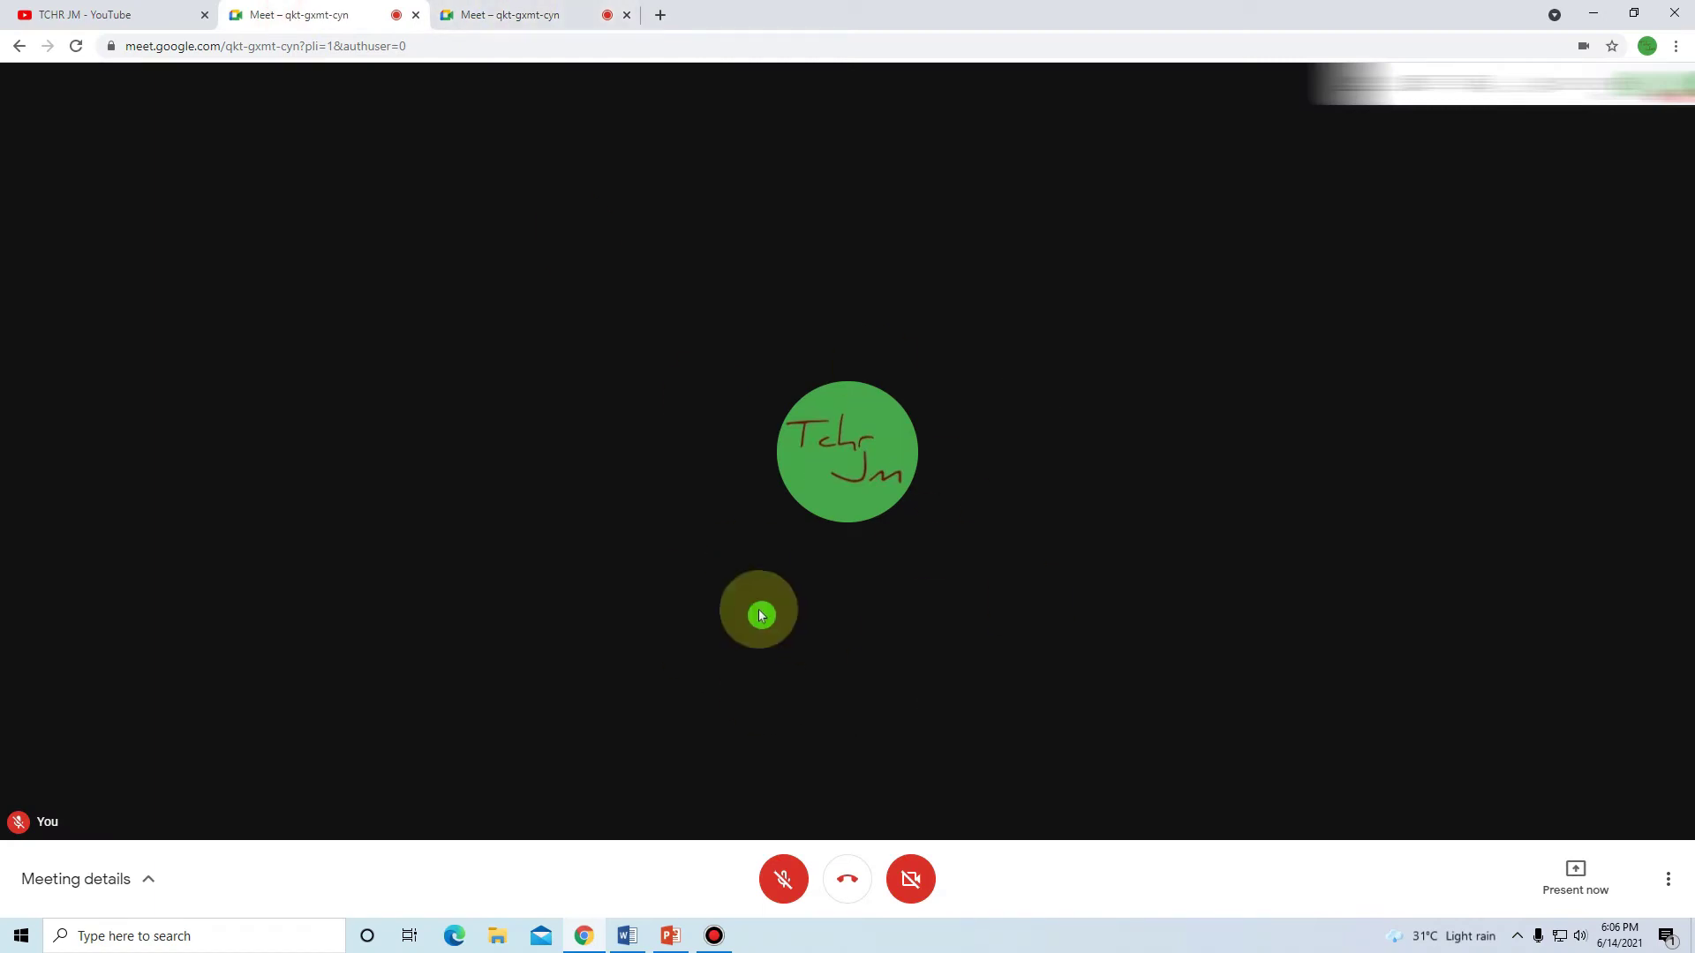
{"action": "left_click", "coordinate": [491, 12]}
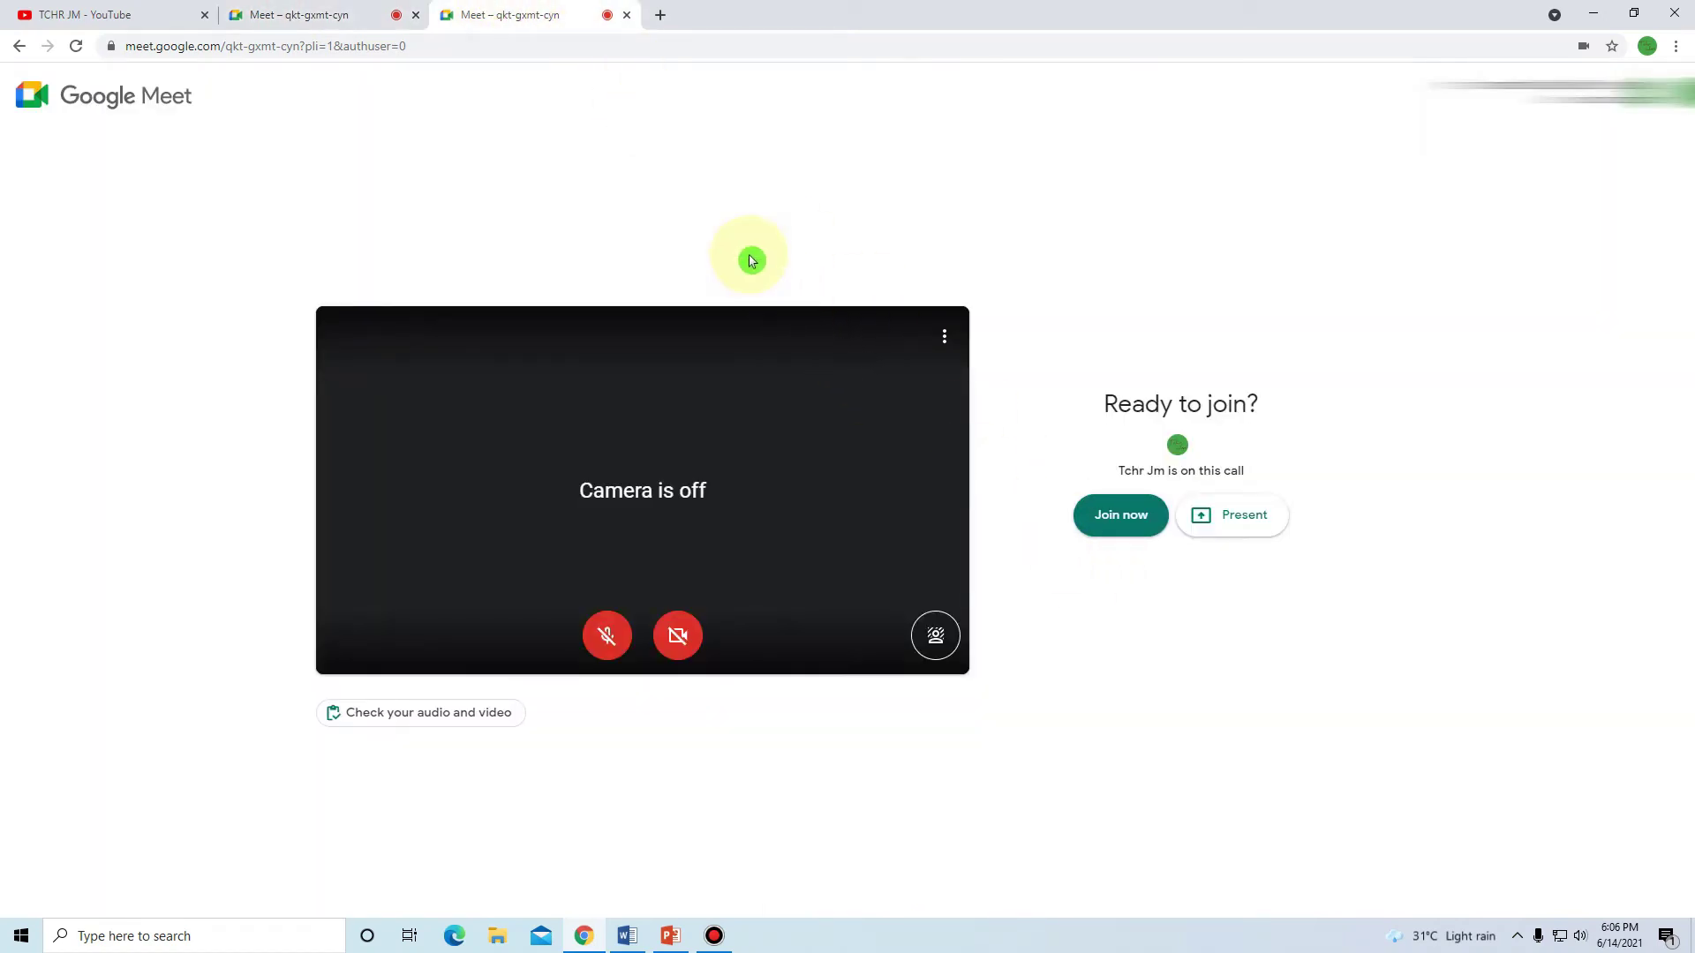
{"action": "left_click", "coordinate": [1253, 529]}
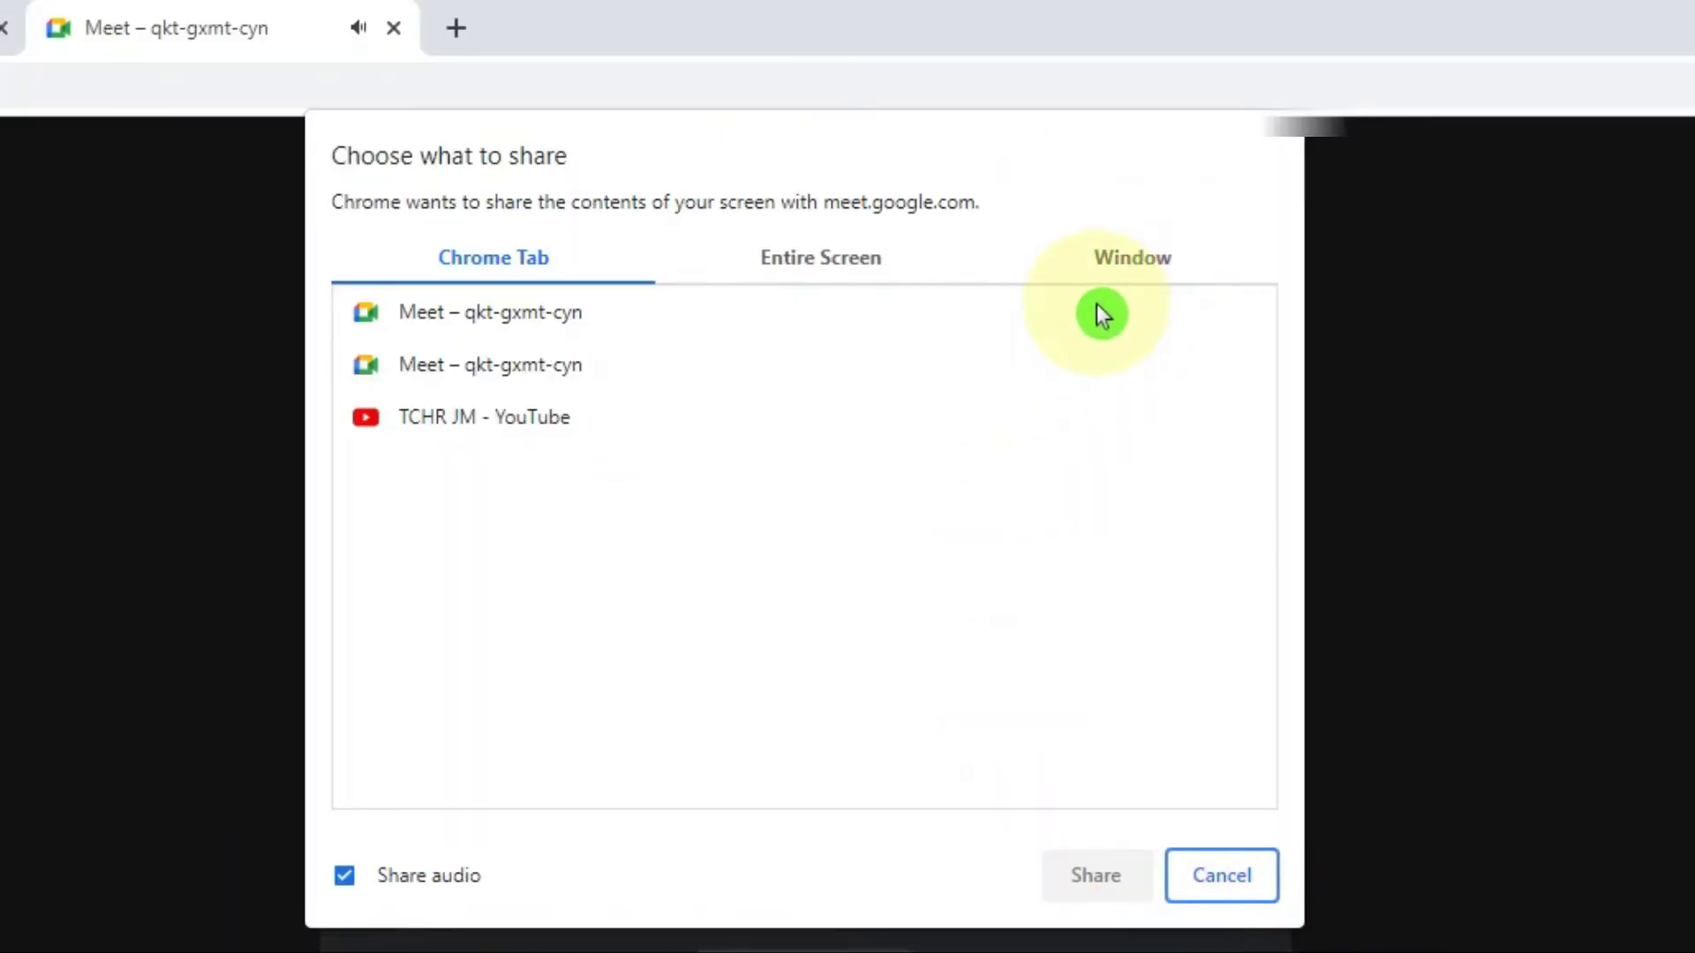
{"action": "left_click", "coordinate": [1134, 280]}
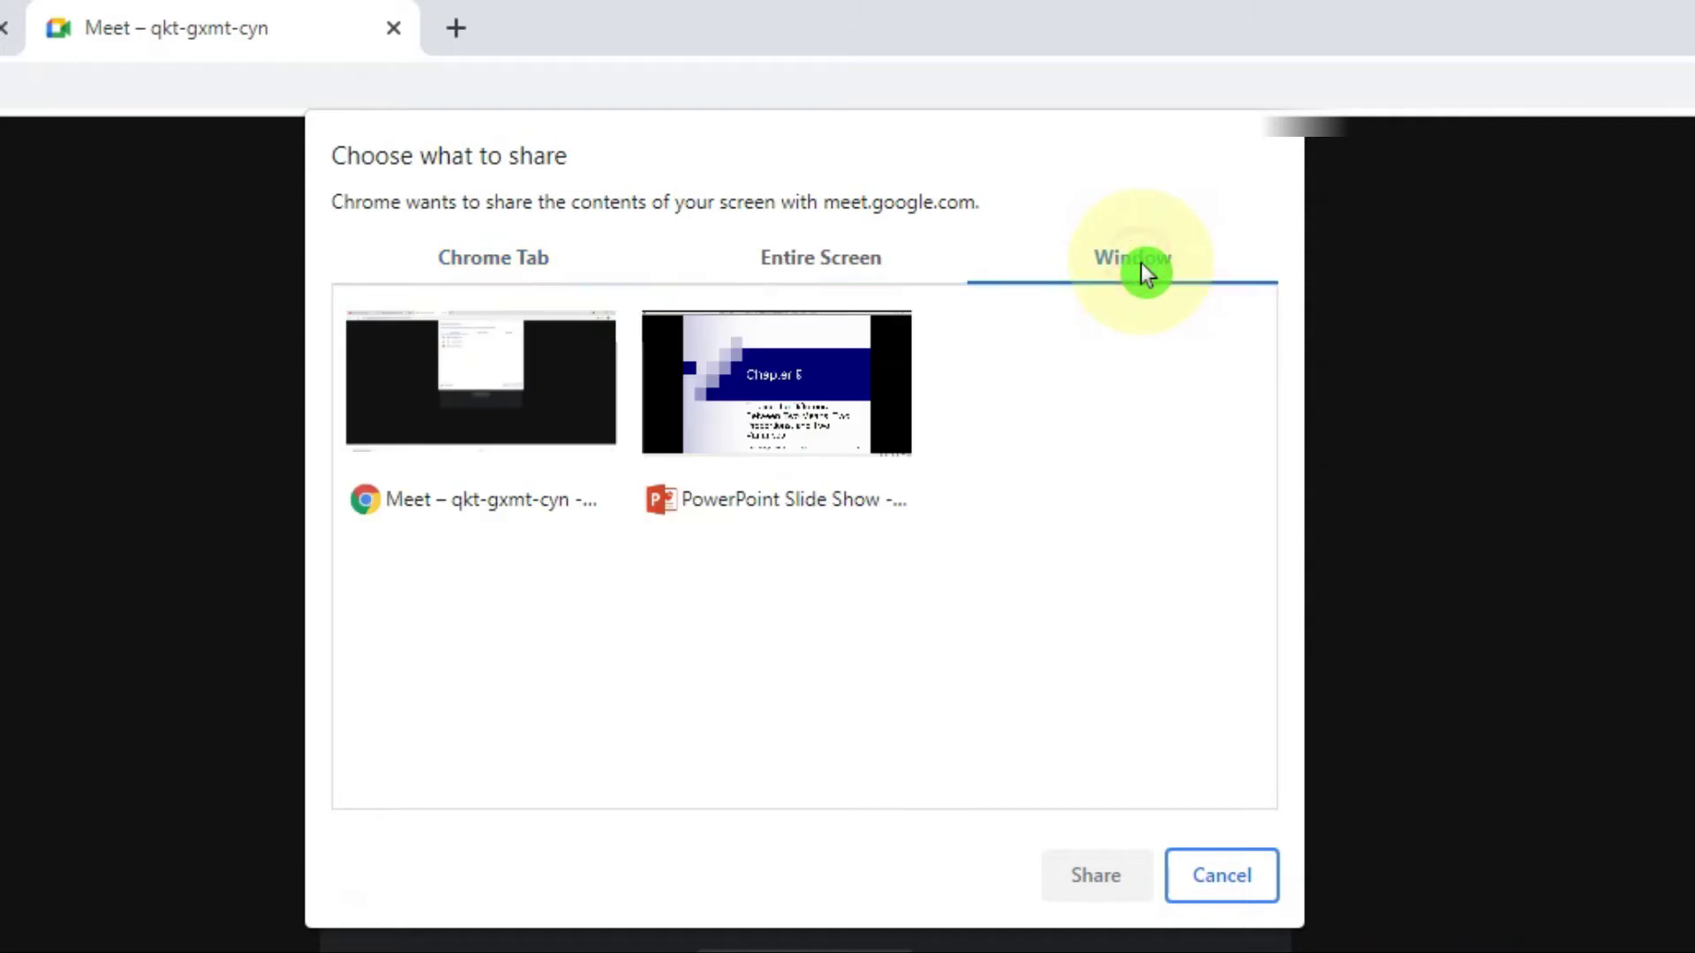
{"action": "left_click", "coordinate": [869, 401]}
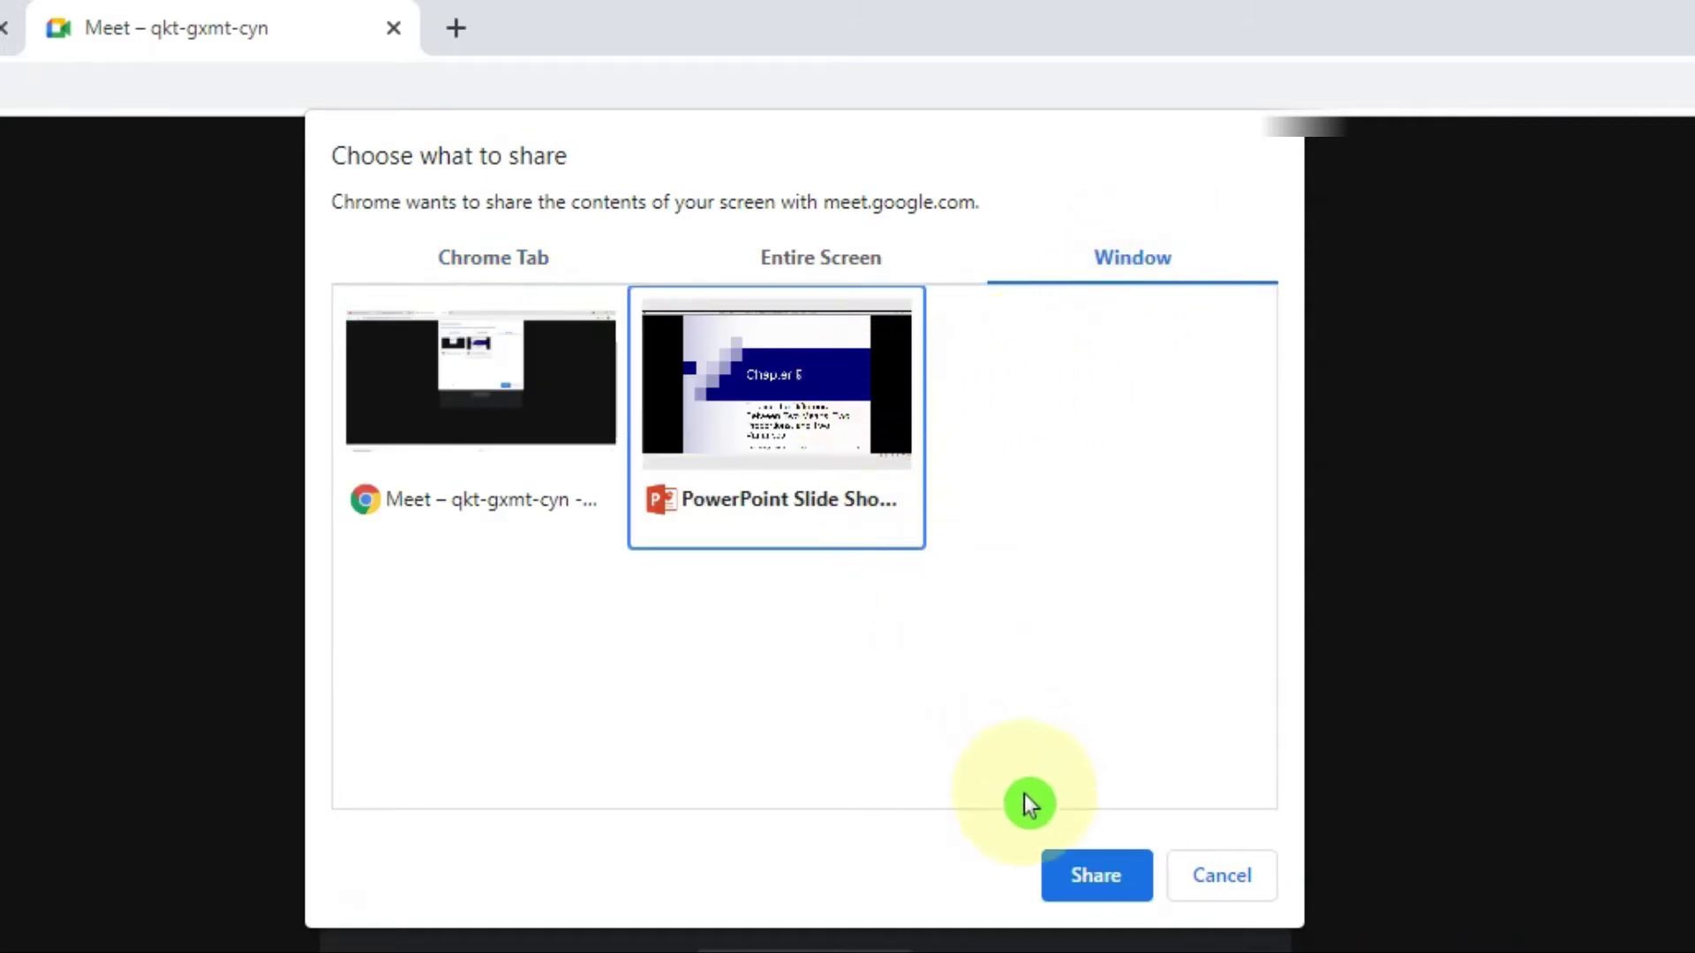
{"action": "left_click", "coordinate": [1097, 875]}
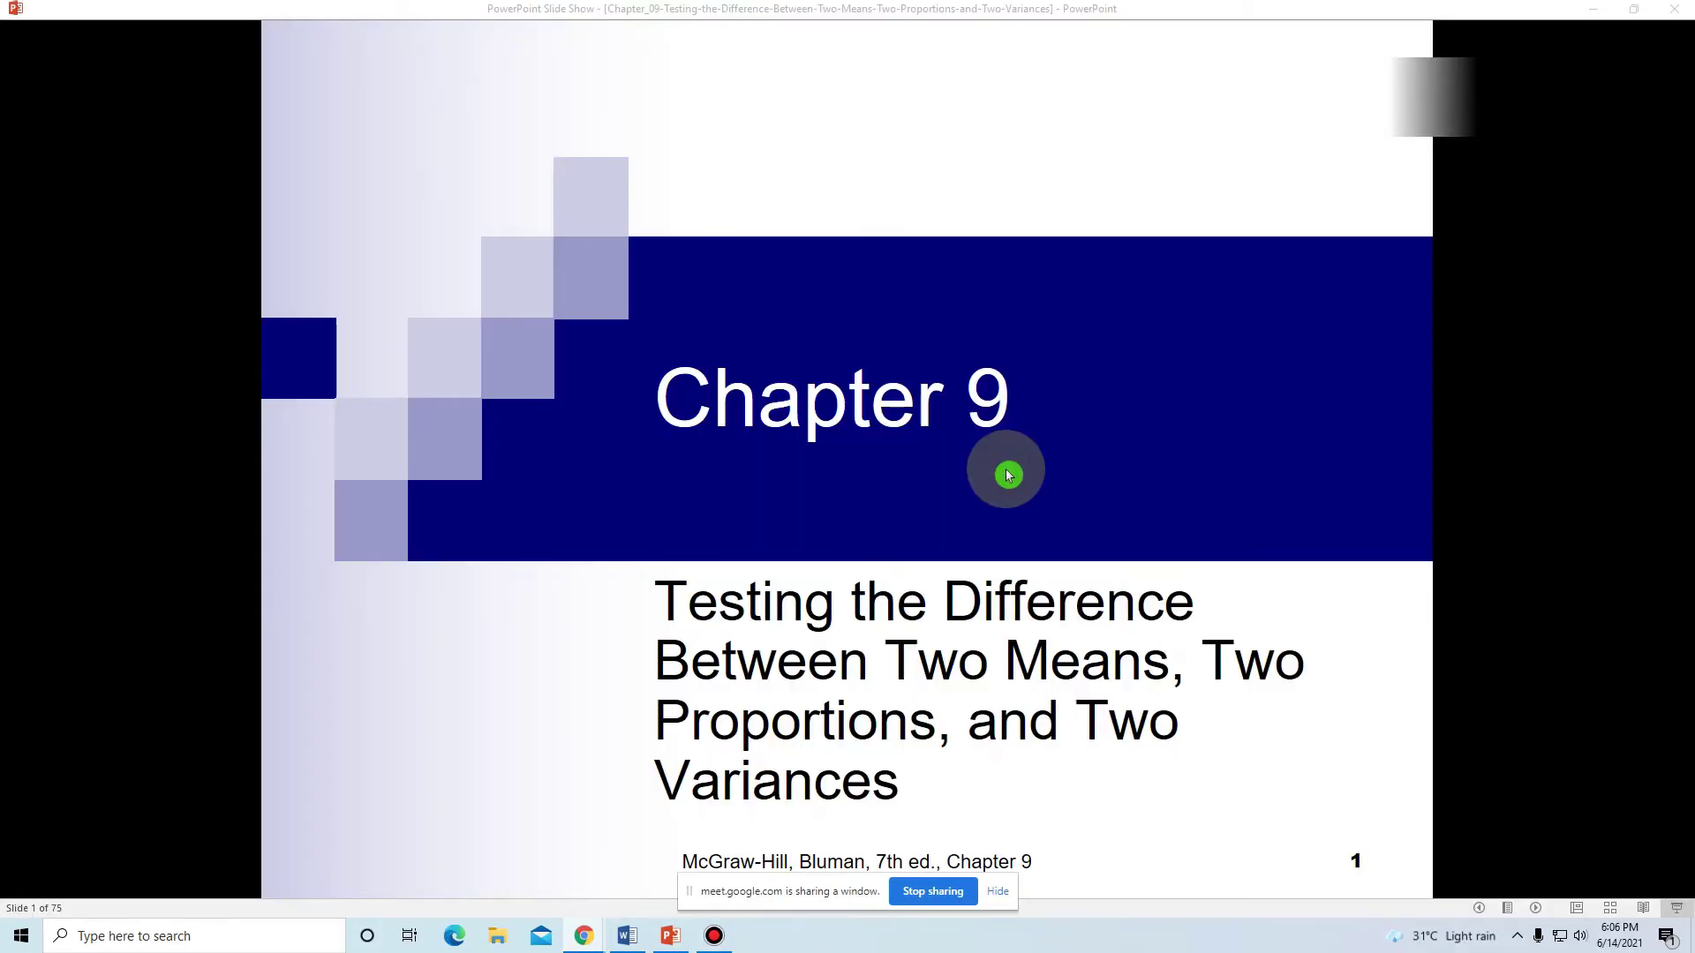
Step: Bring the Meet window forward on the presenting call tab and hide the sharing notice
{"action": "left_click", "coordinate": [573, 941]}
{"action": "left_click", "coordinate": [530, 869]}
{"action": "left_click", "coordinate": [287, 15]}
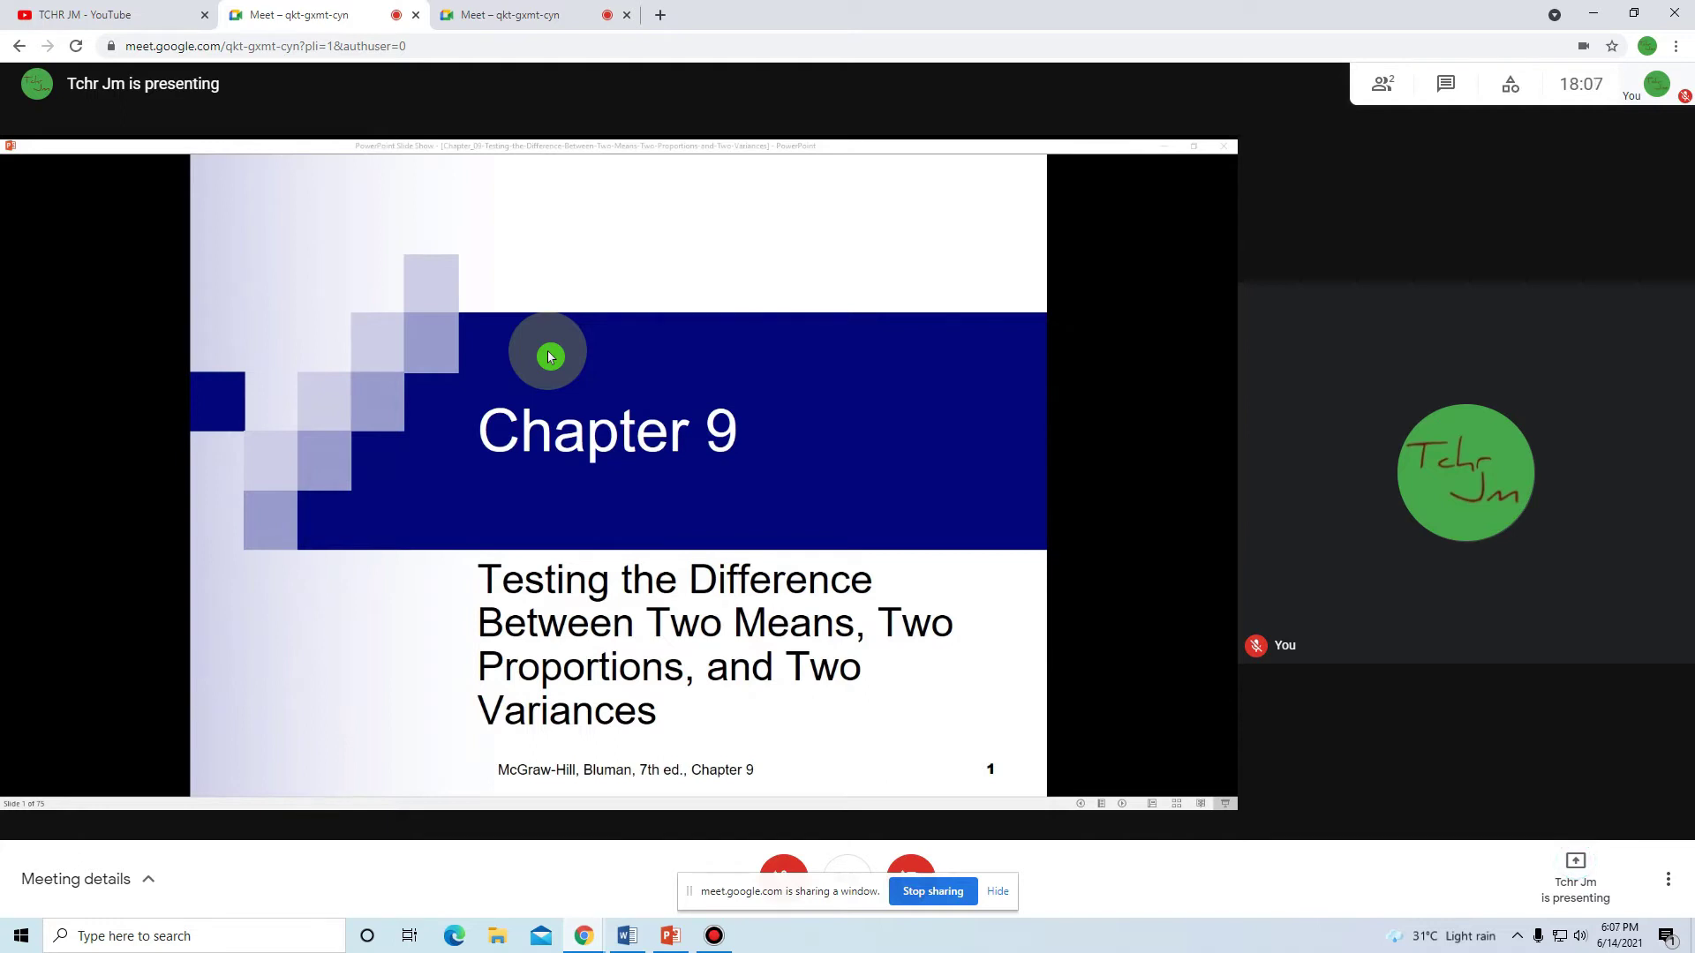
{"action": "left_click", "coordinate": [999, 890]}
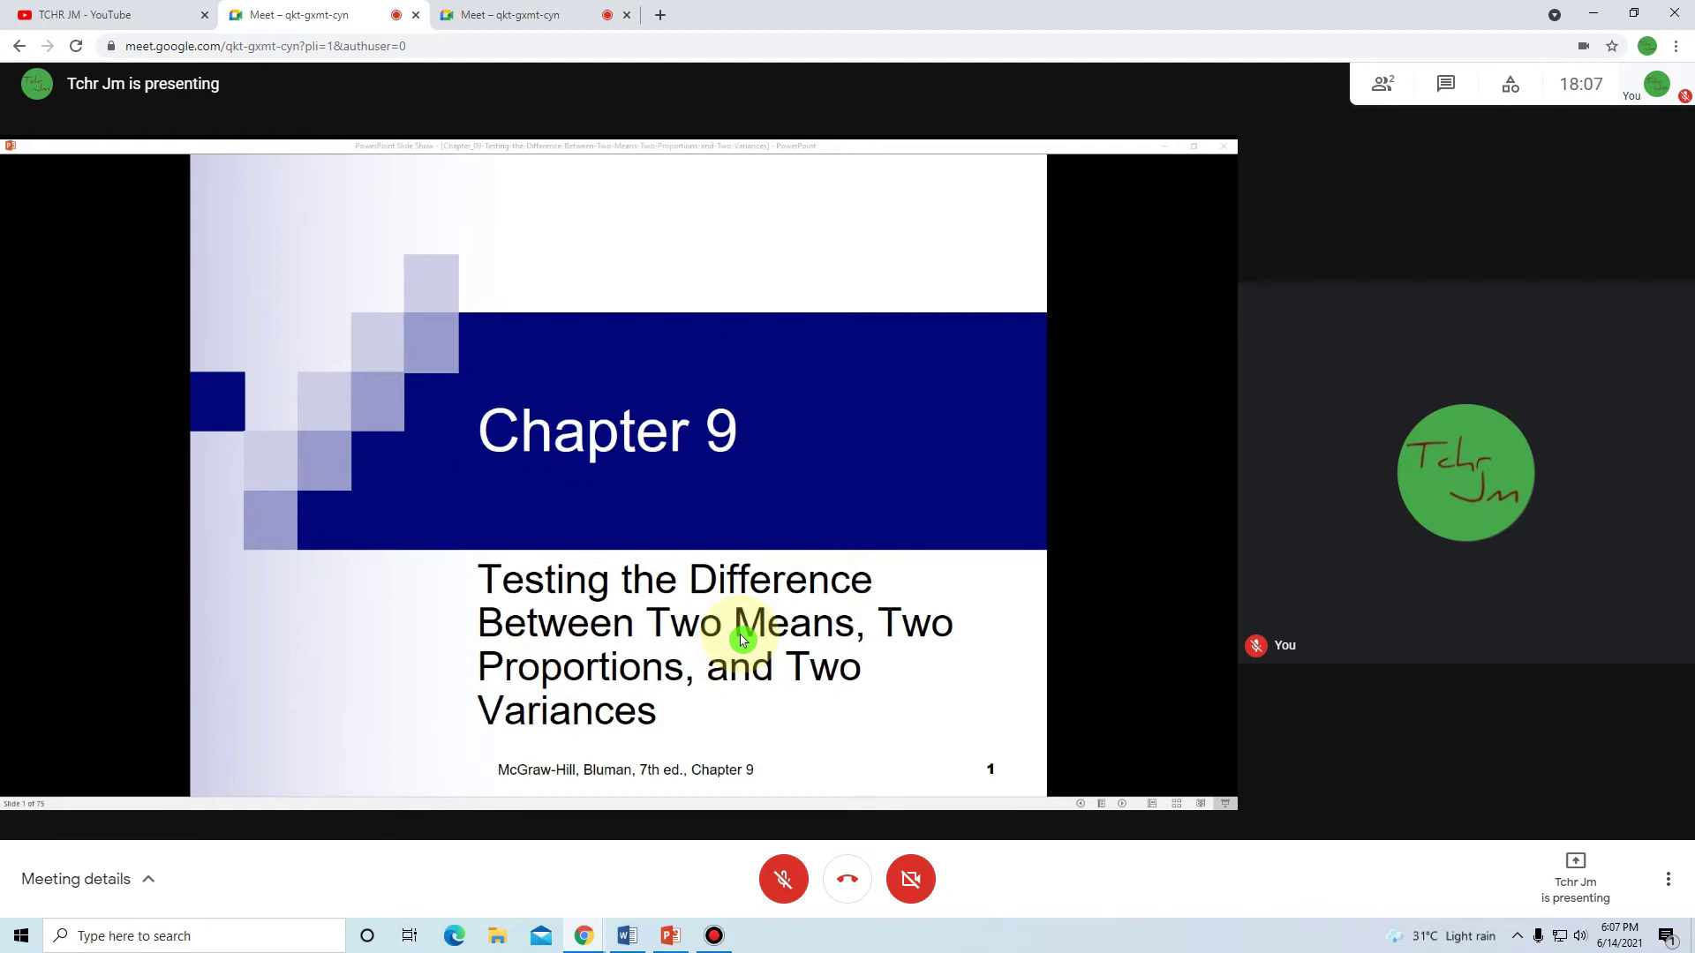
Step: Check the other Meet tab, return to the presented slide, and dismiss the mic-off reminder
{"action": "left_click", "coordinate": [508, 8]}
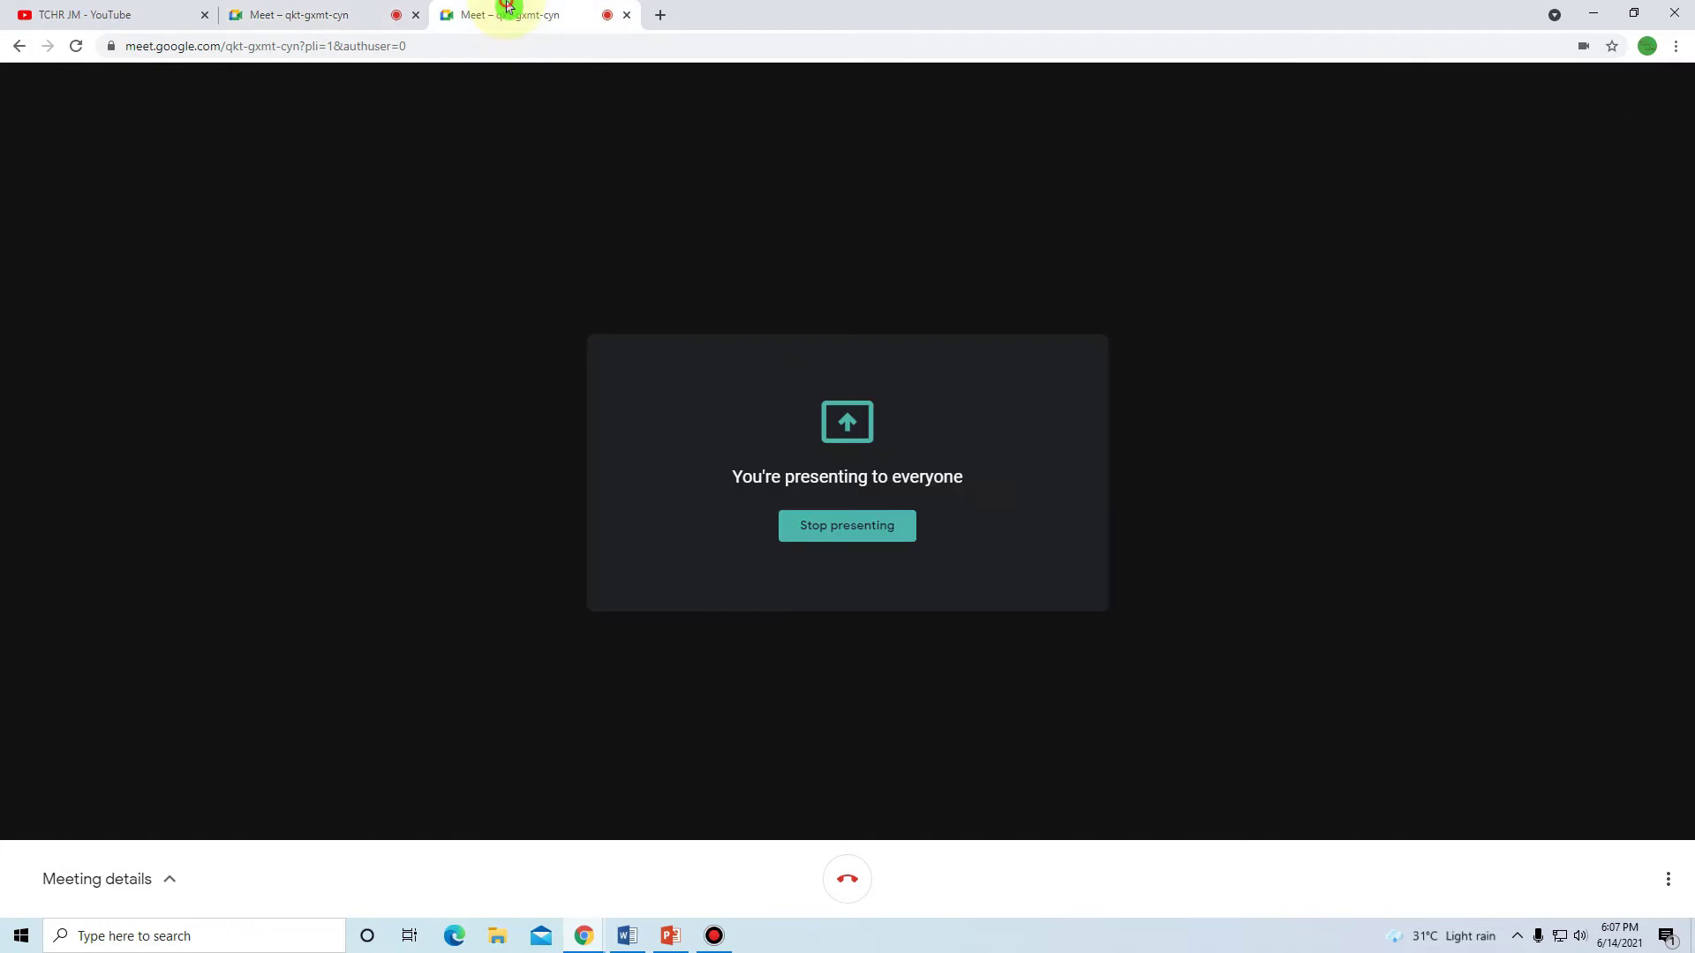
{"action": "left_click", "coordinate": [371, 14]}
{"action": "left_click", "coordinate": [442, 13]}
{"action": "left_click", "coordinate": [393, 13]}
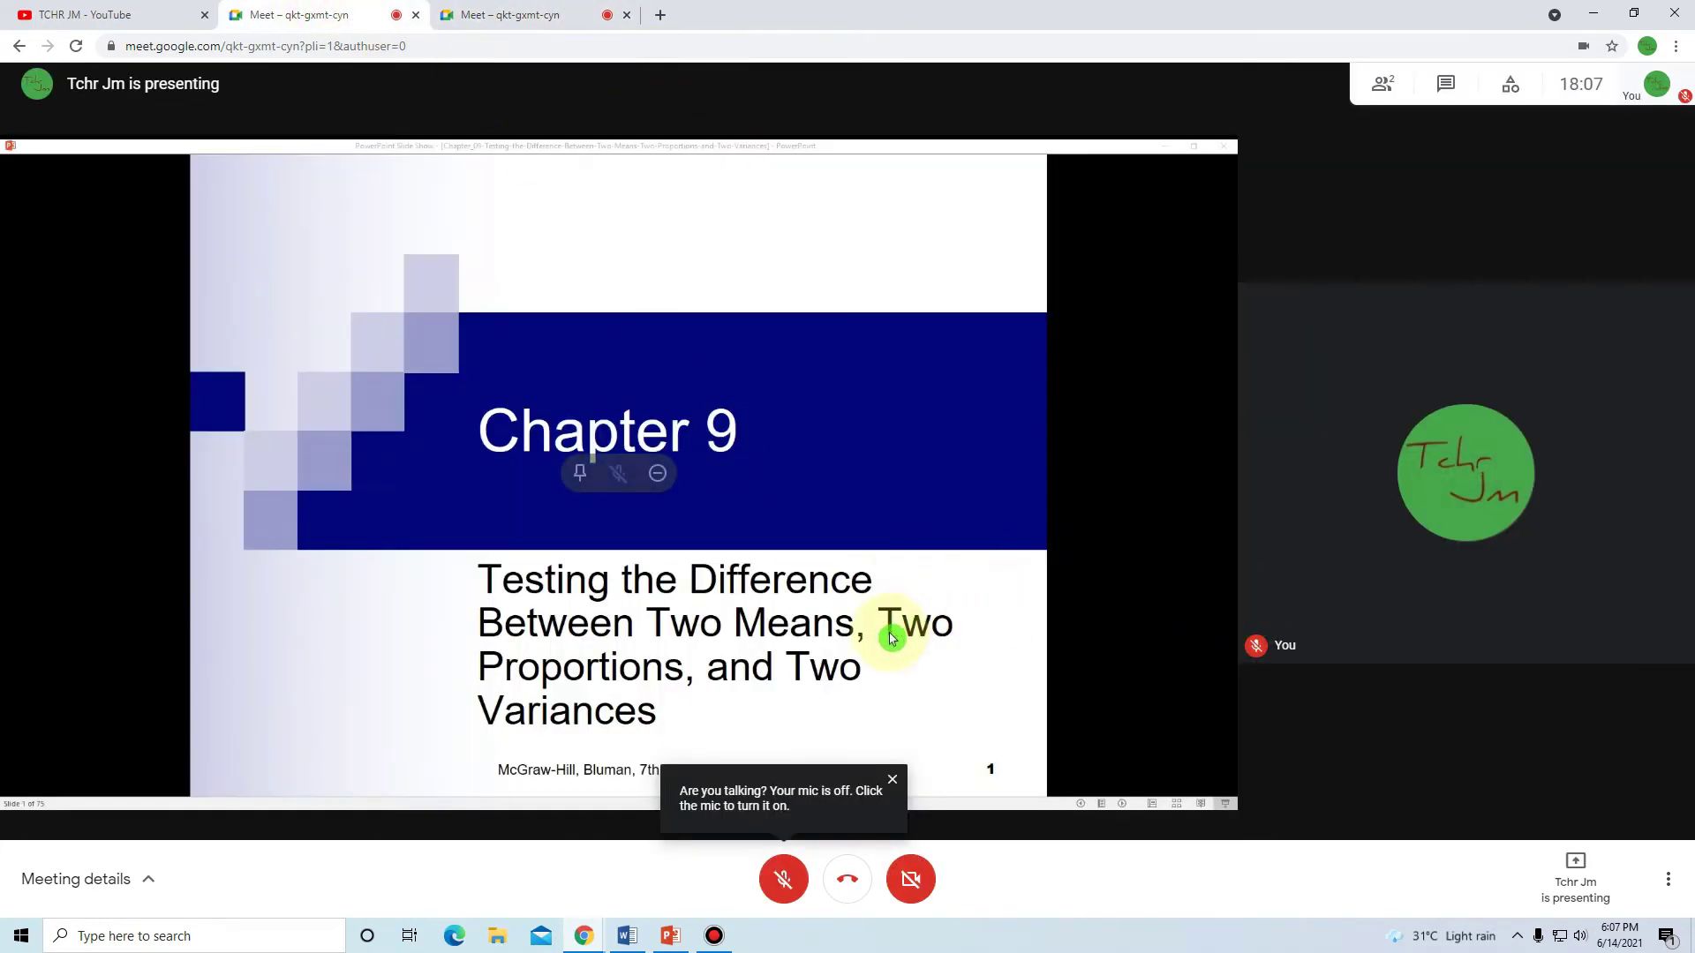
{"action": "left_click", "coordinate": [893, 780]}
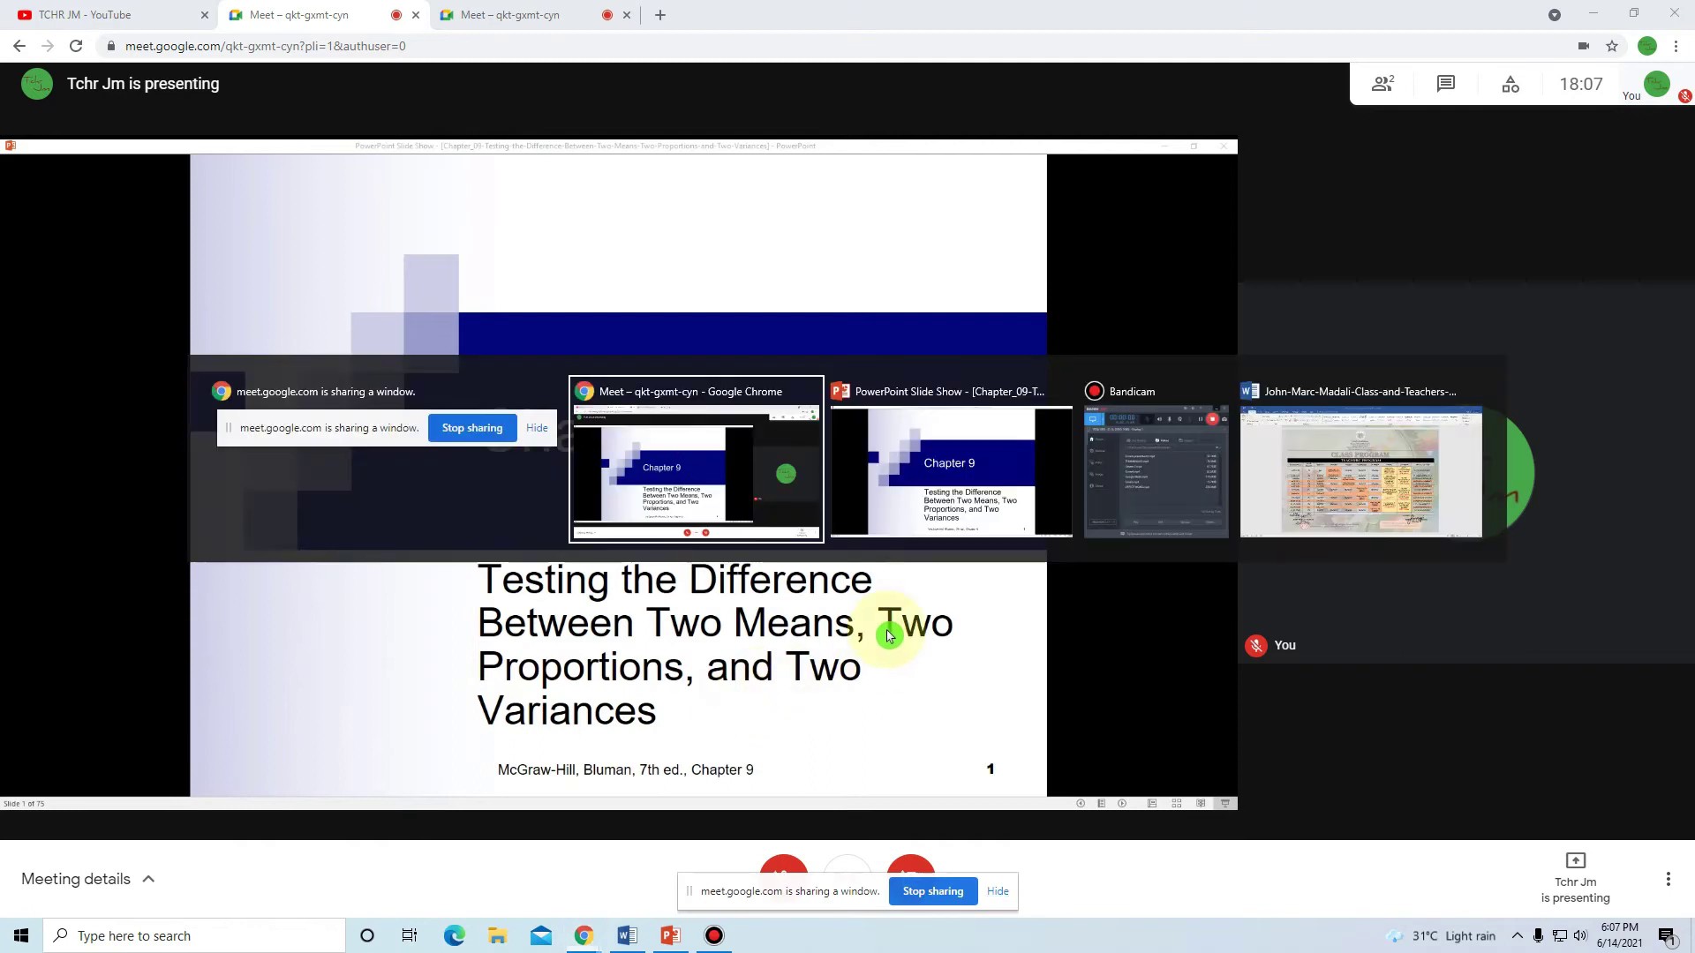
Step: Advance the slide show to the Chapter 9 Overview slide, switching between Meet and the show
{"action": "left_click", "coordinate": [895, 475]}
{"action": "key", "text": "Right"}
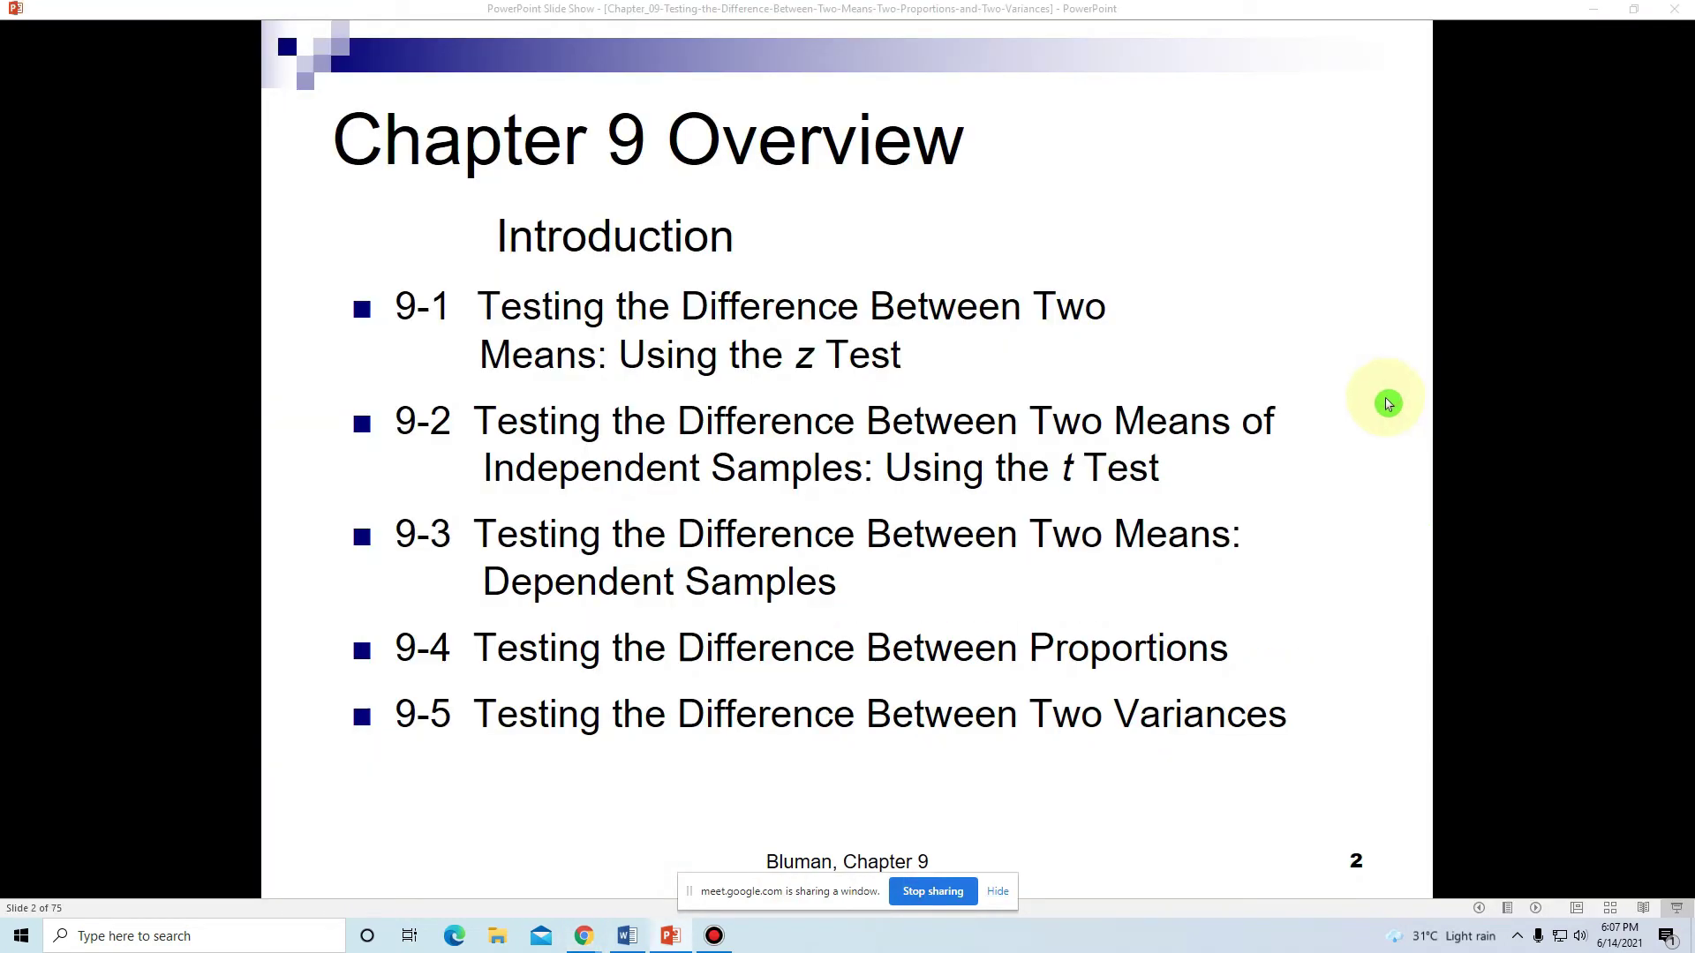
{"action": "key", "text": "alt+Tab"}
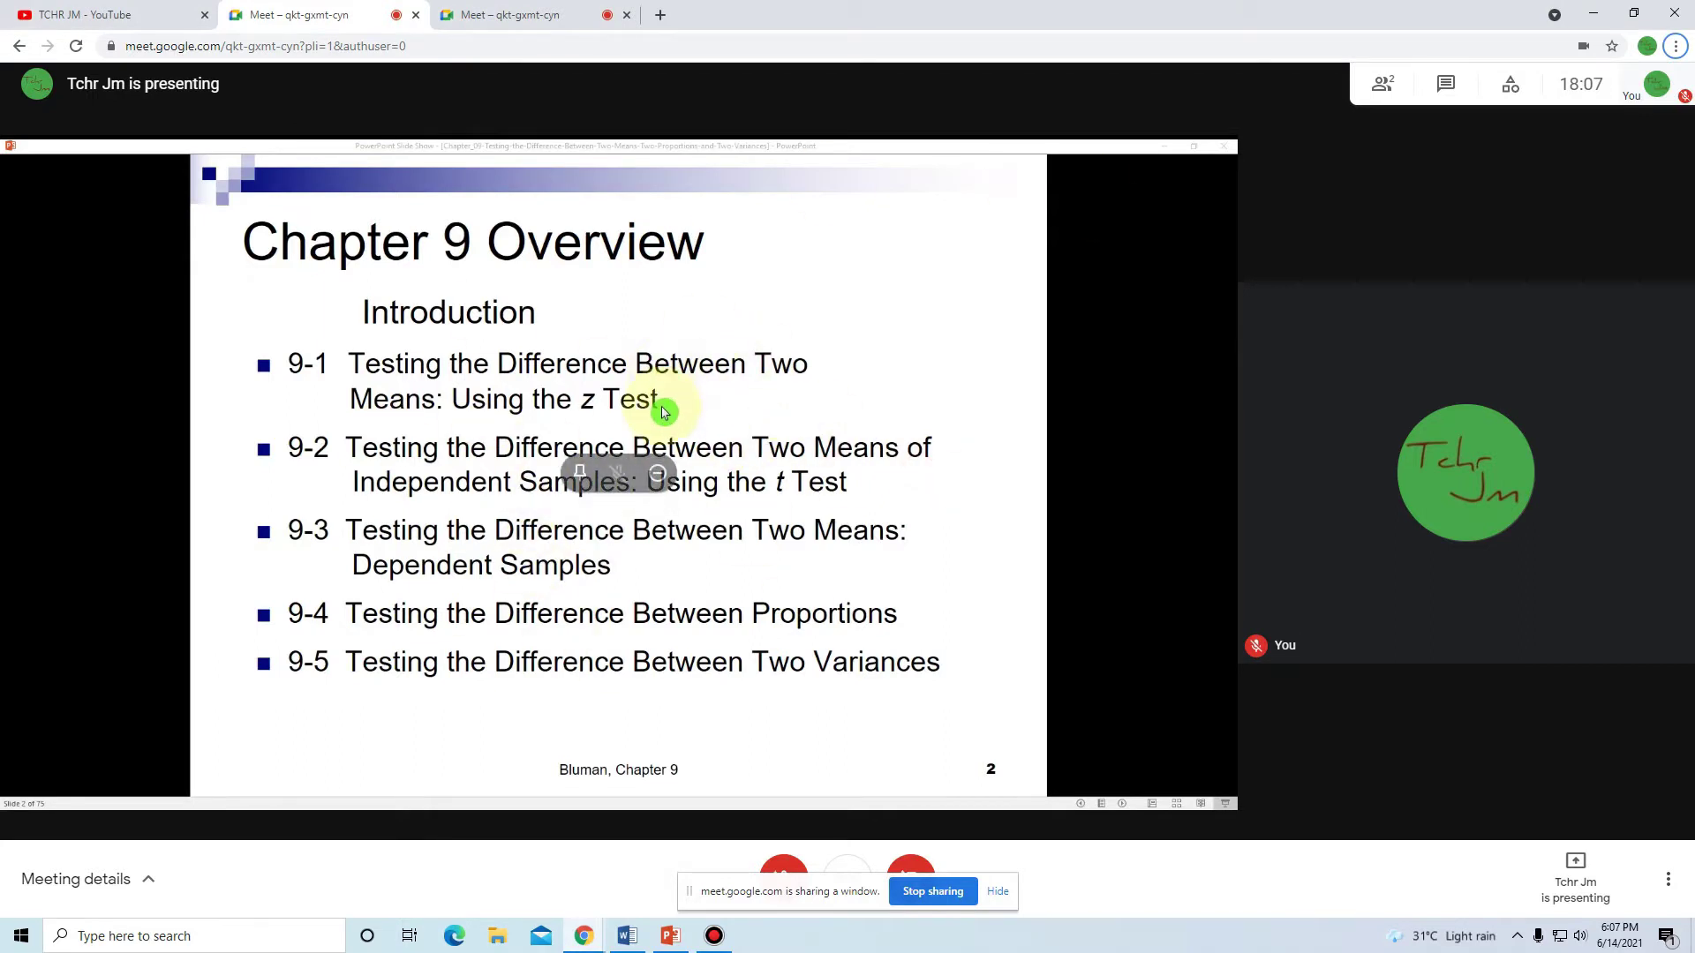
{"action": "key", "text": "alt+Tab"}
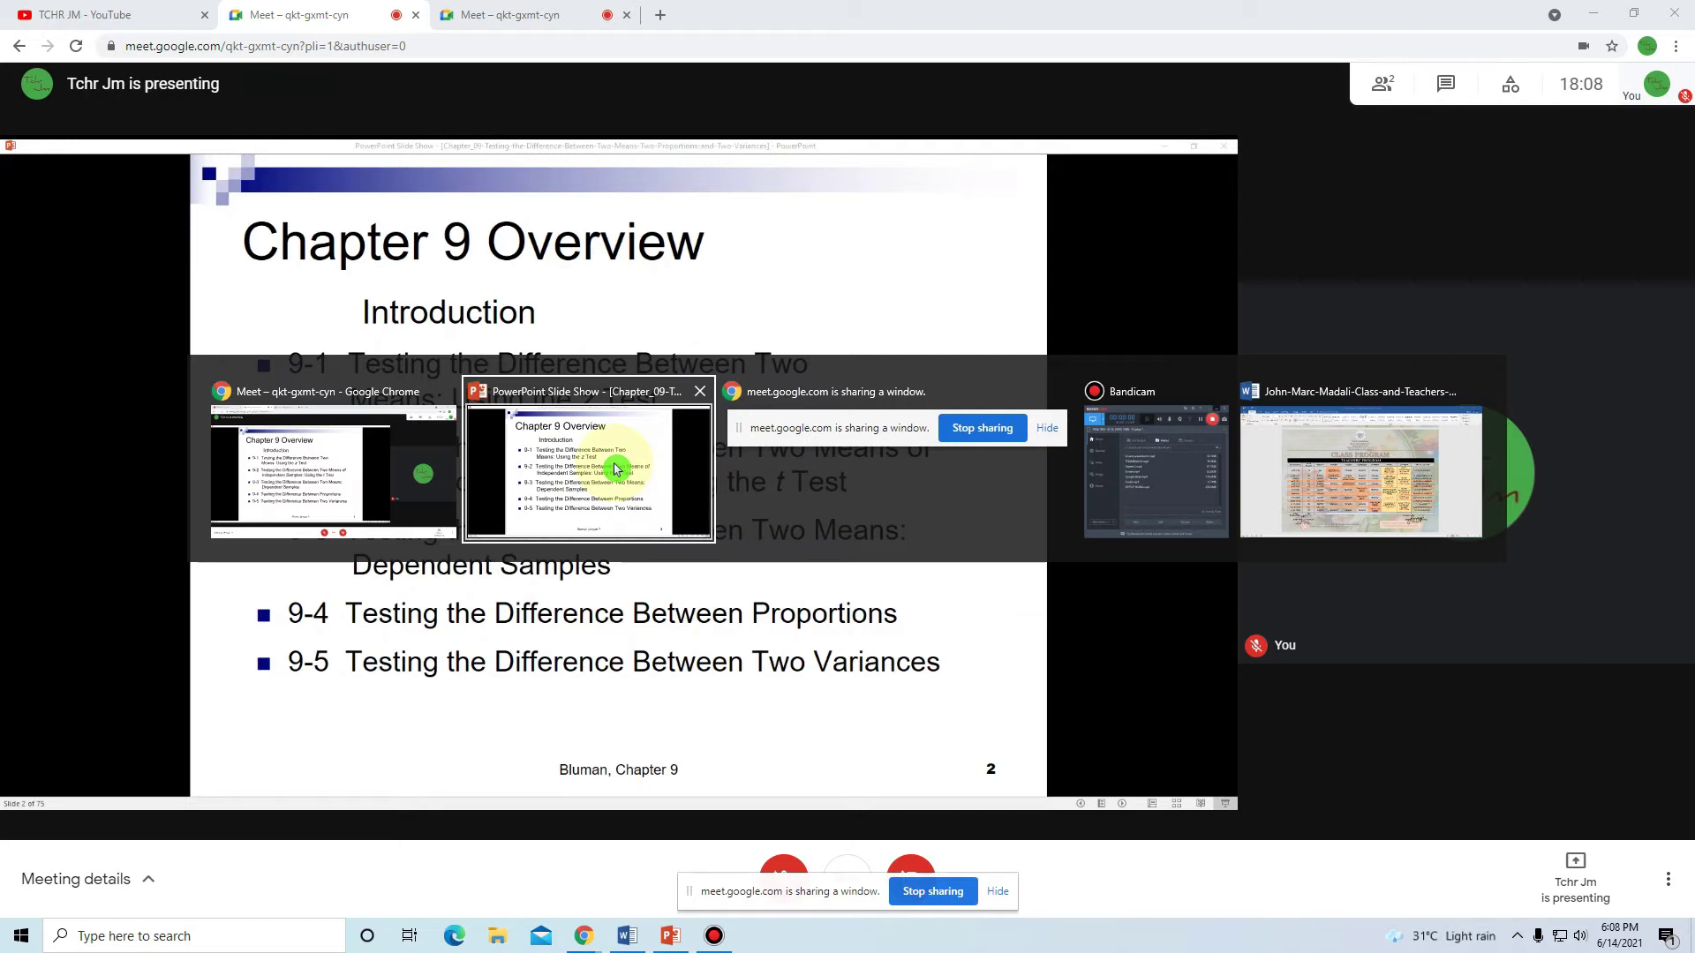
Step: Shrink the slide show into a small movable window and advance to the Objectives slide
{"action": "left_click", "coordinate": [1637, 14]}
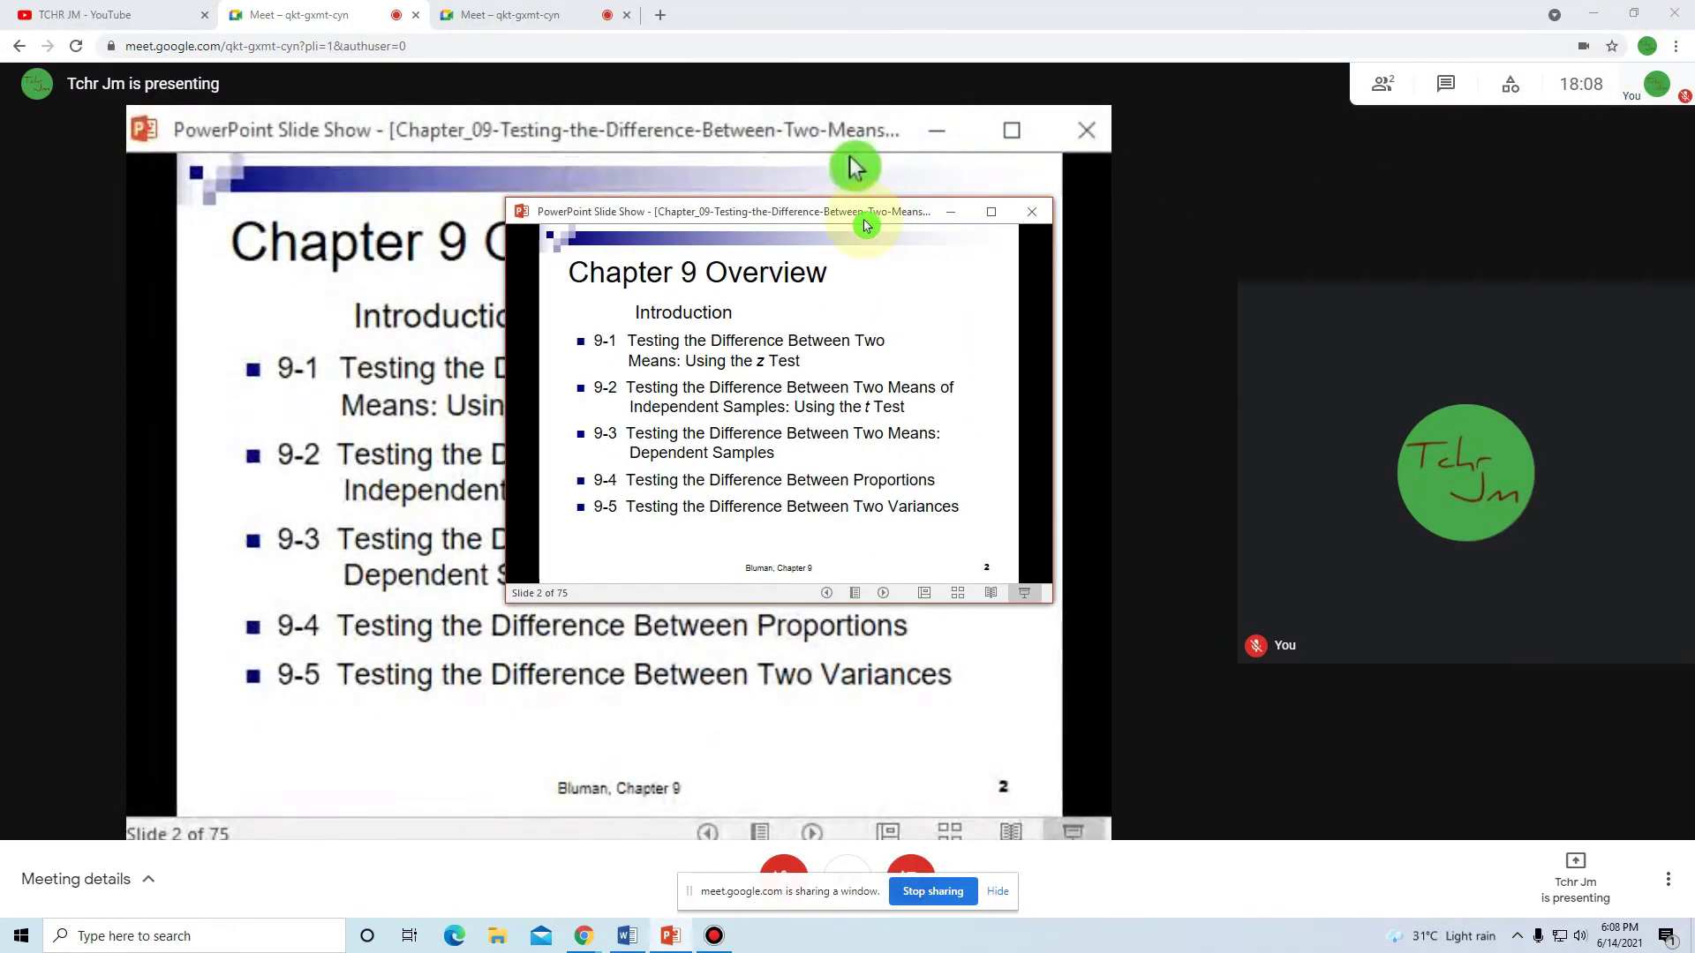
{"action": "left_click_drag", "start_coordinate": [864, 215], "coordinate": [932, 472]}
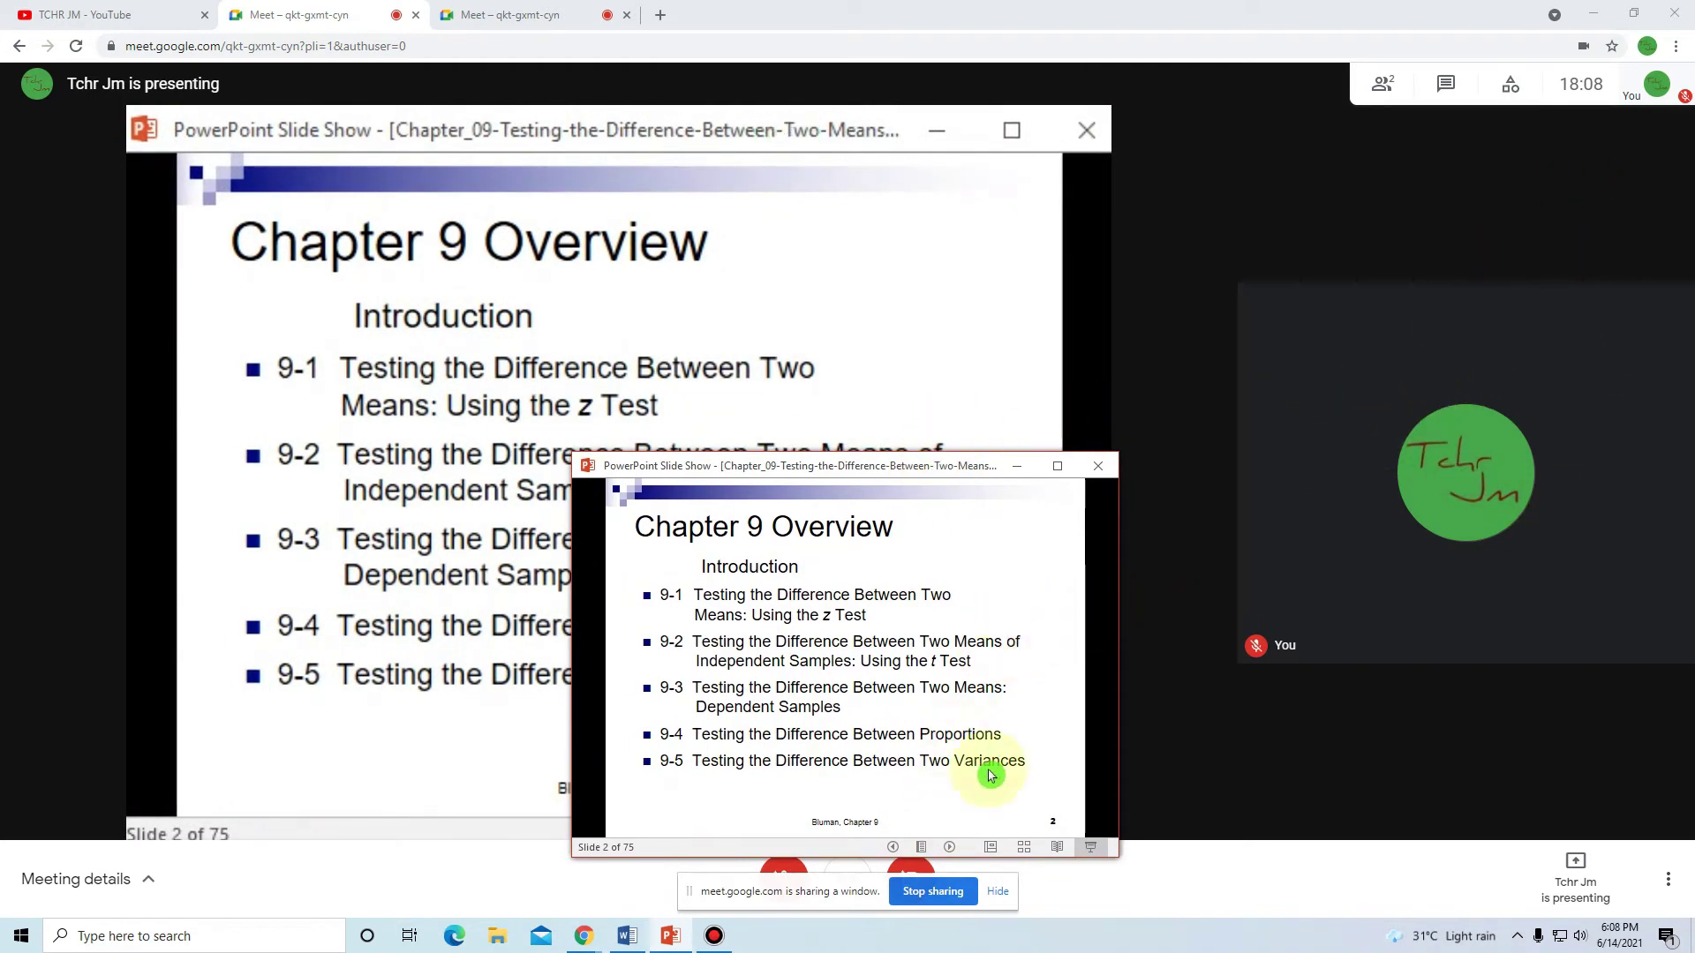
{"action": "left_click", "coordinate": [953, 850]}
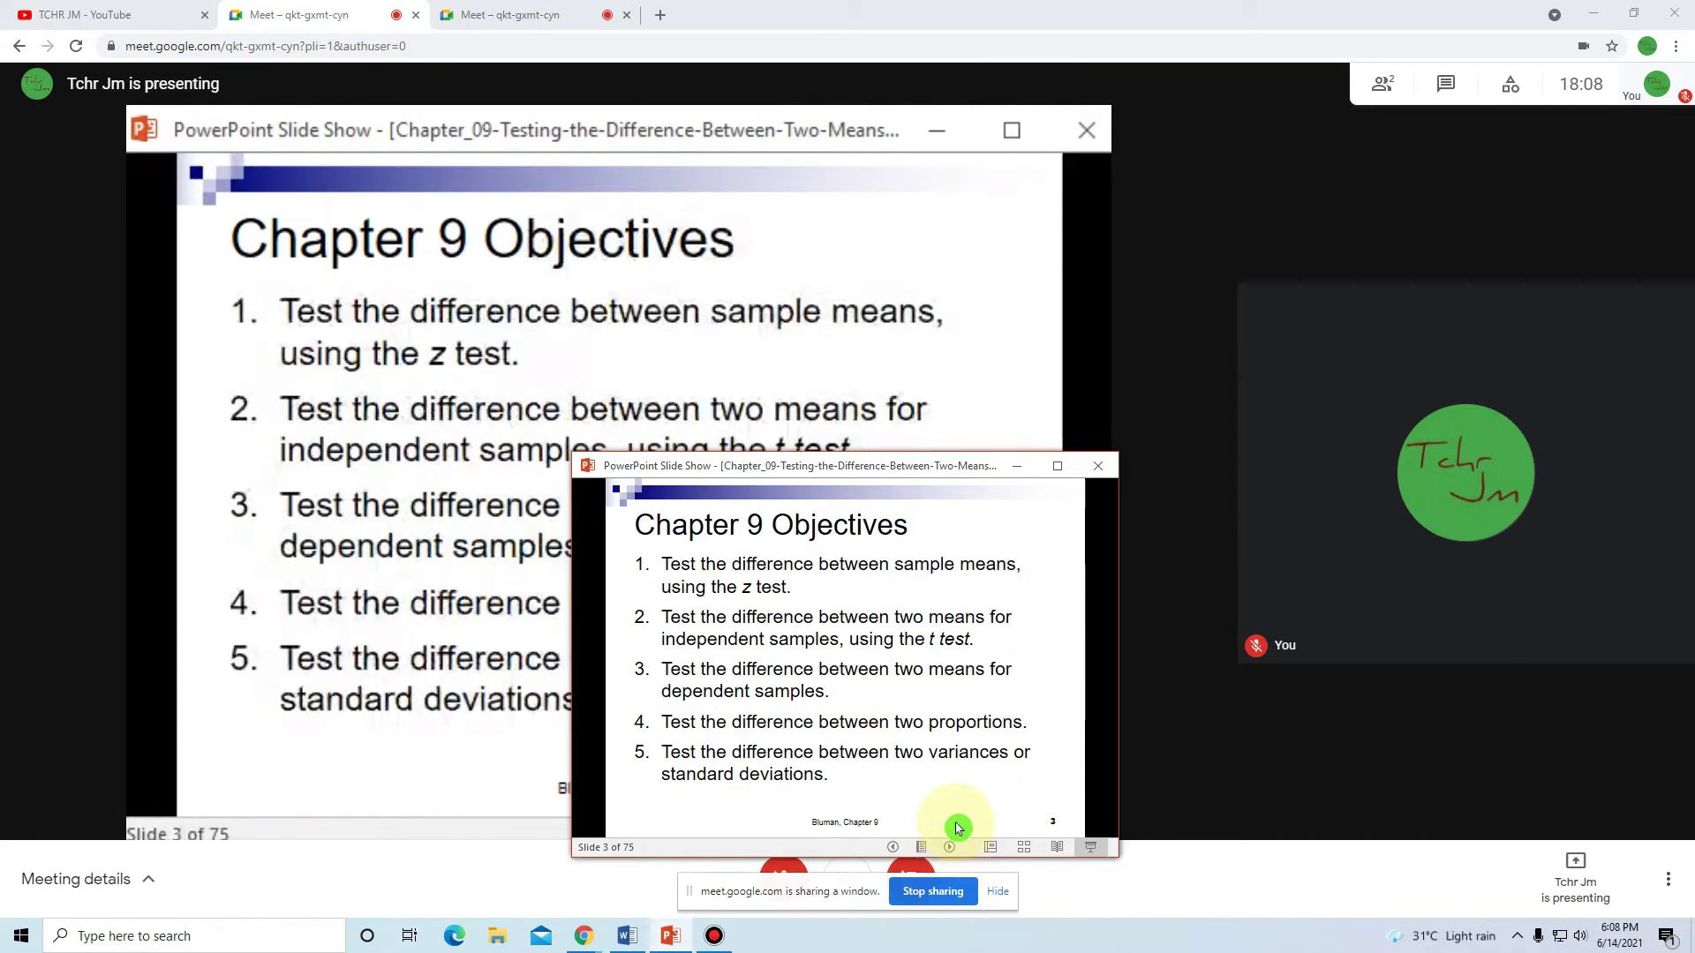
{"action": "left_click_drag", "start_coordinate": [744, 480], "coordinate": [548, 619]}
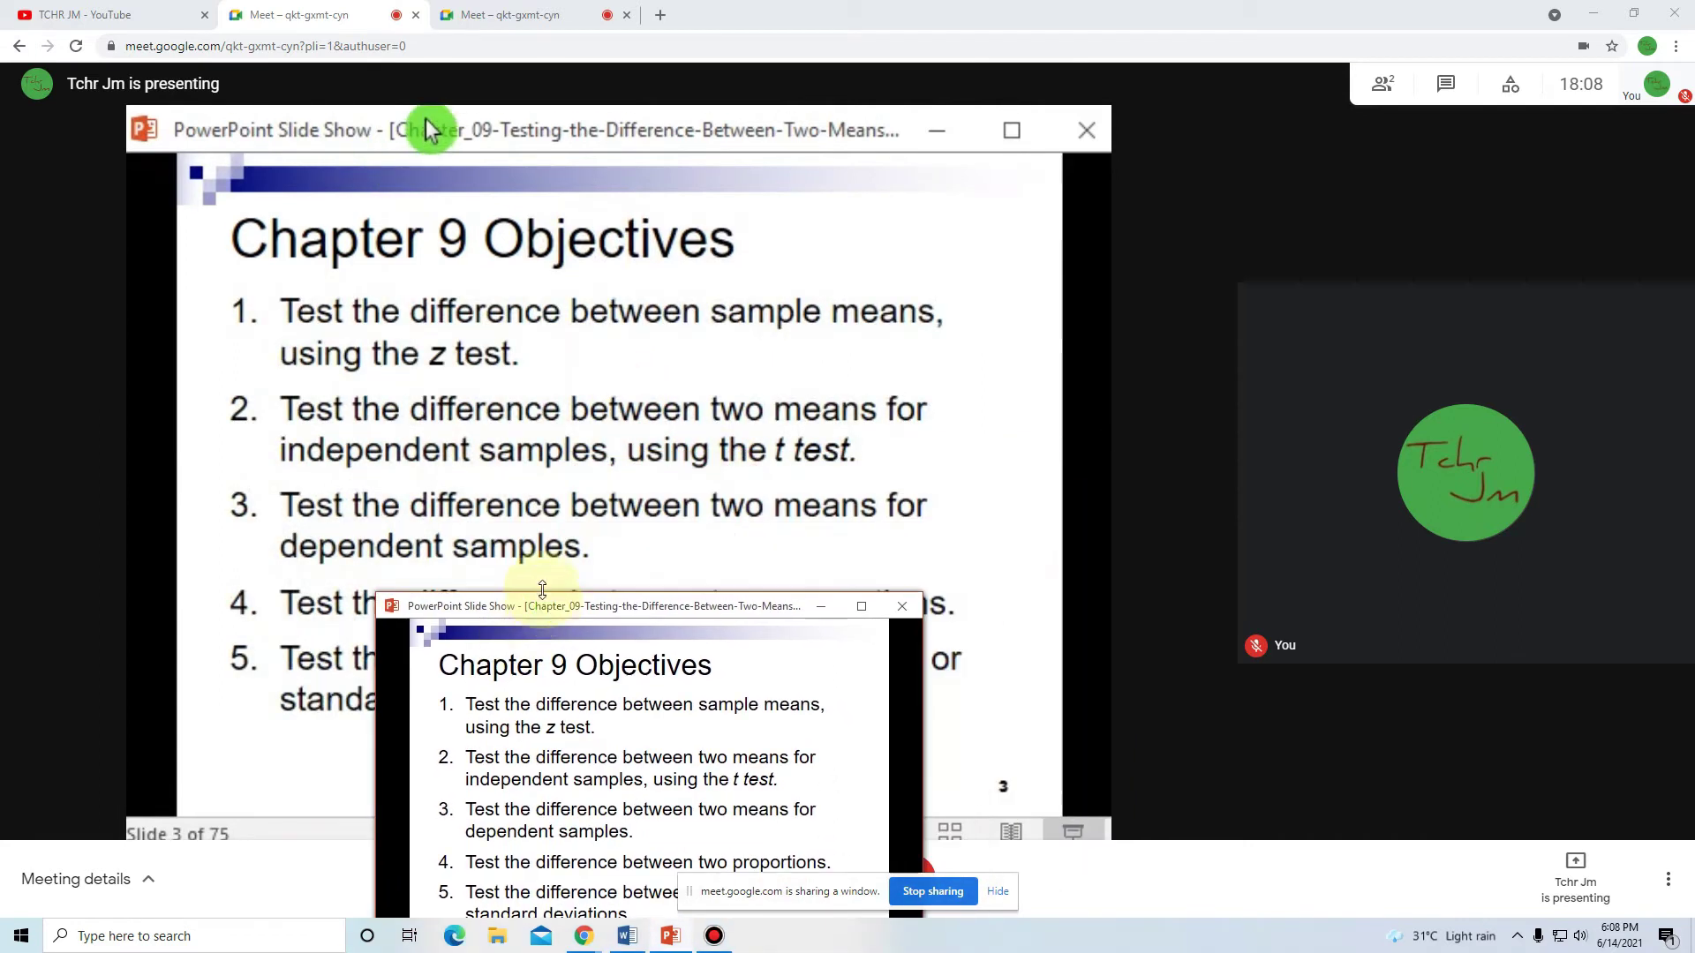
{"action": "left_click_drag", "start_coordinate": [706, 615], "coordinate": [883, 449]}
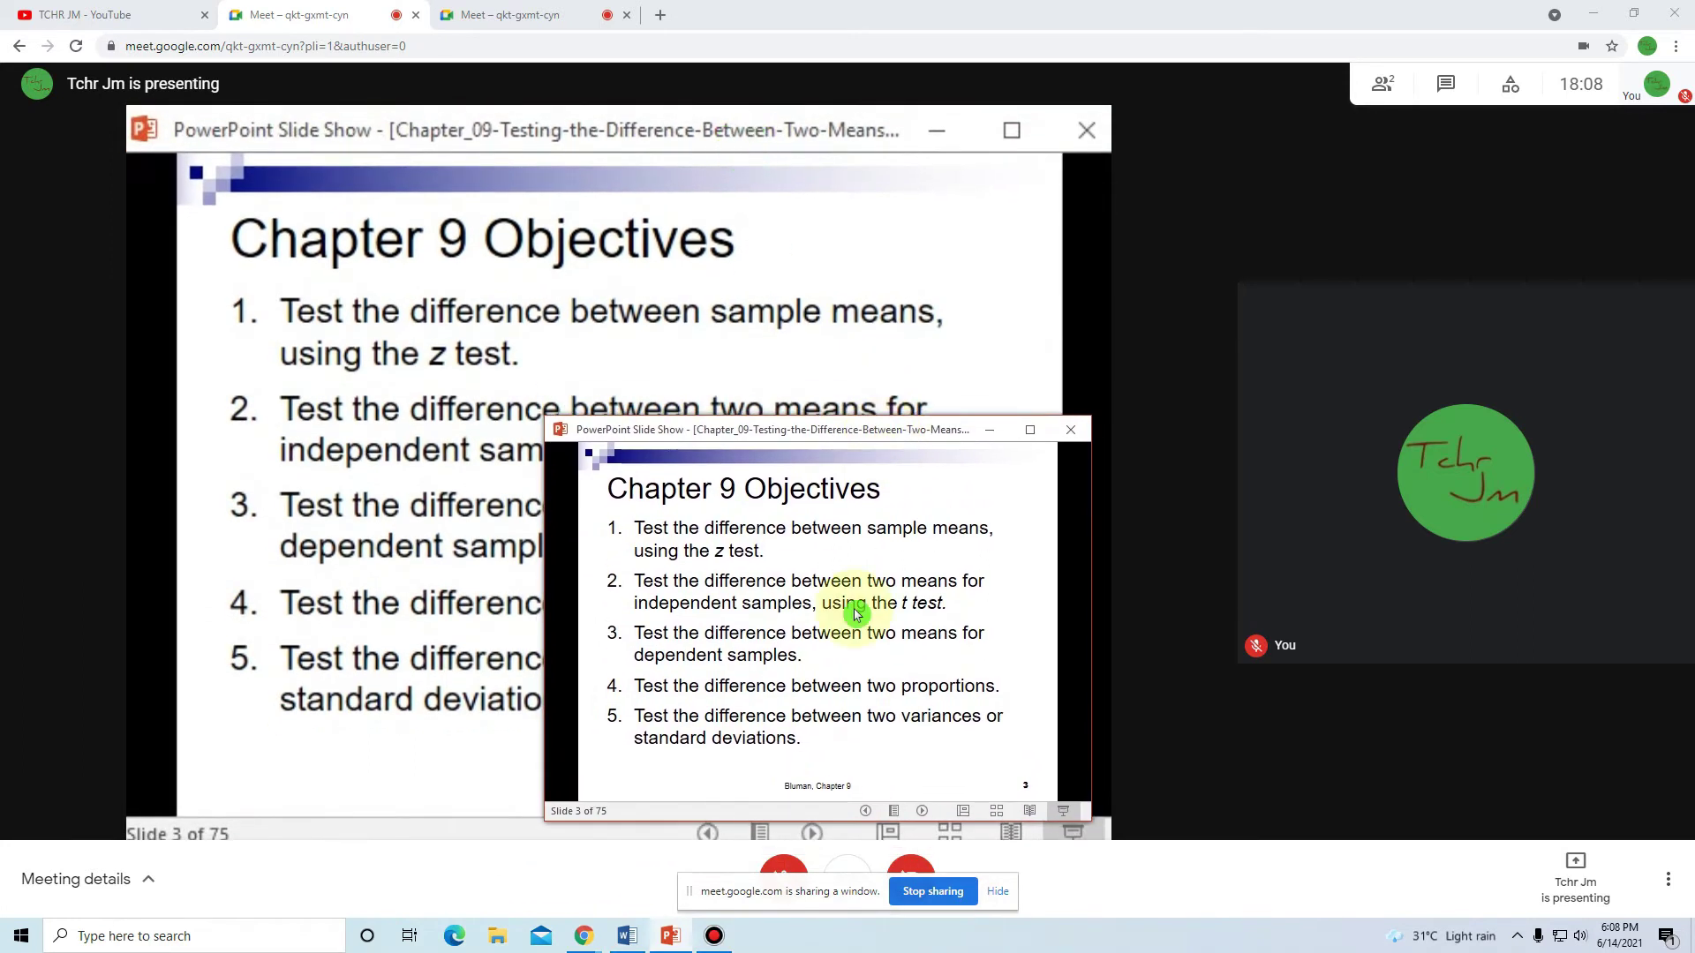
Step: Advance to slide 4 showing both z Test assumptions and reposition the small window
{"action": "left_click", "coordinate": [921, 812]}
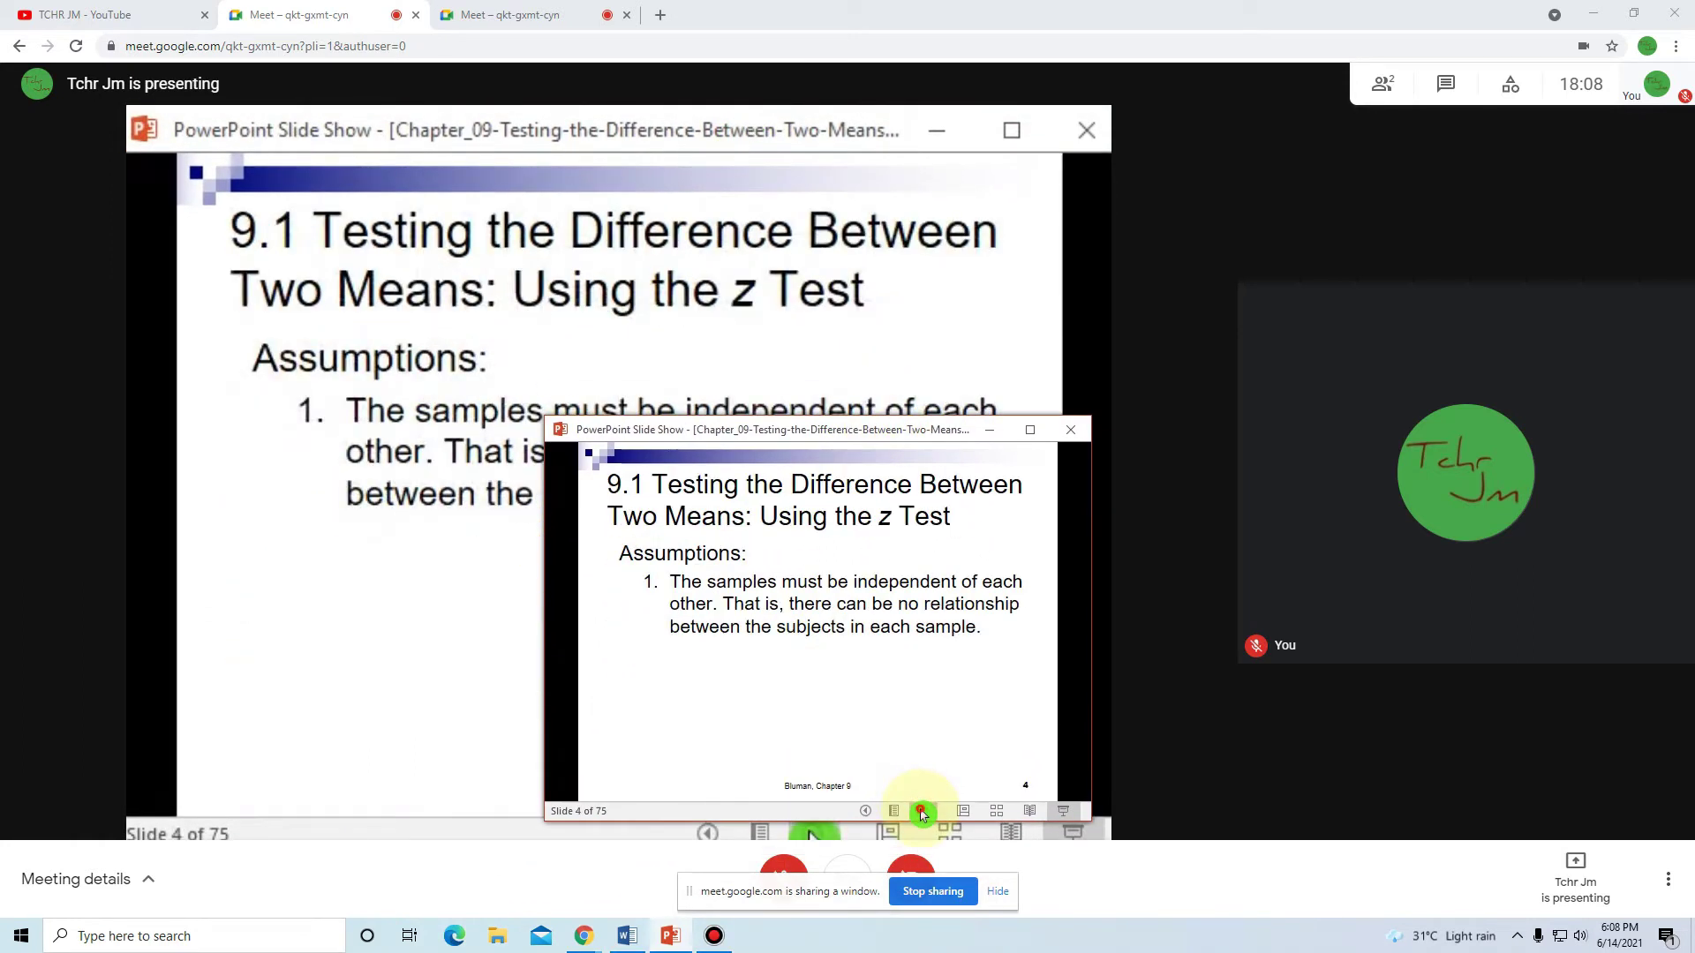
{"action": "left_click", "coordinate": [920, 811]}
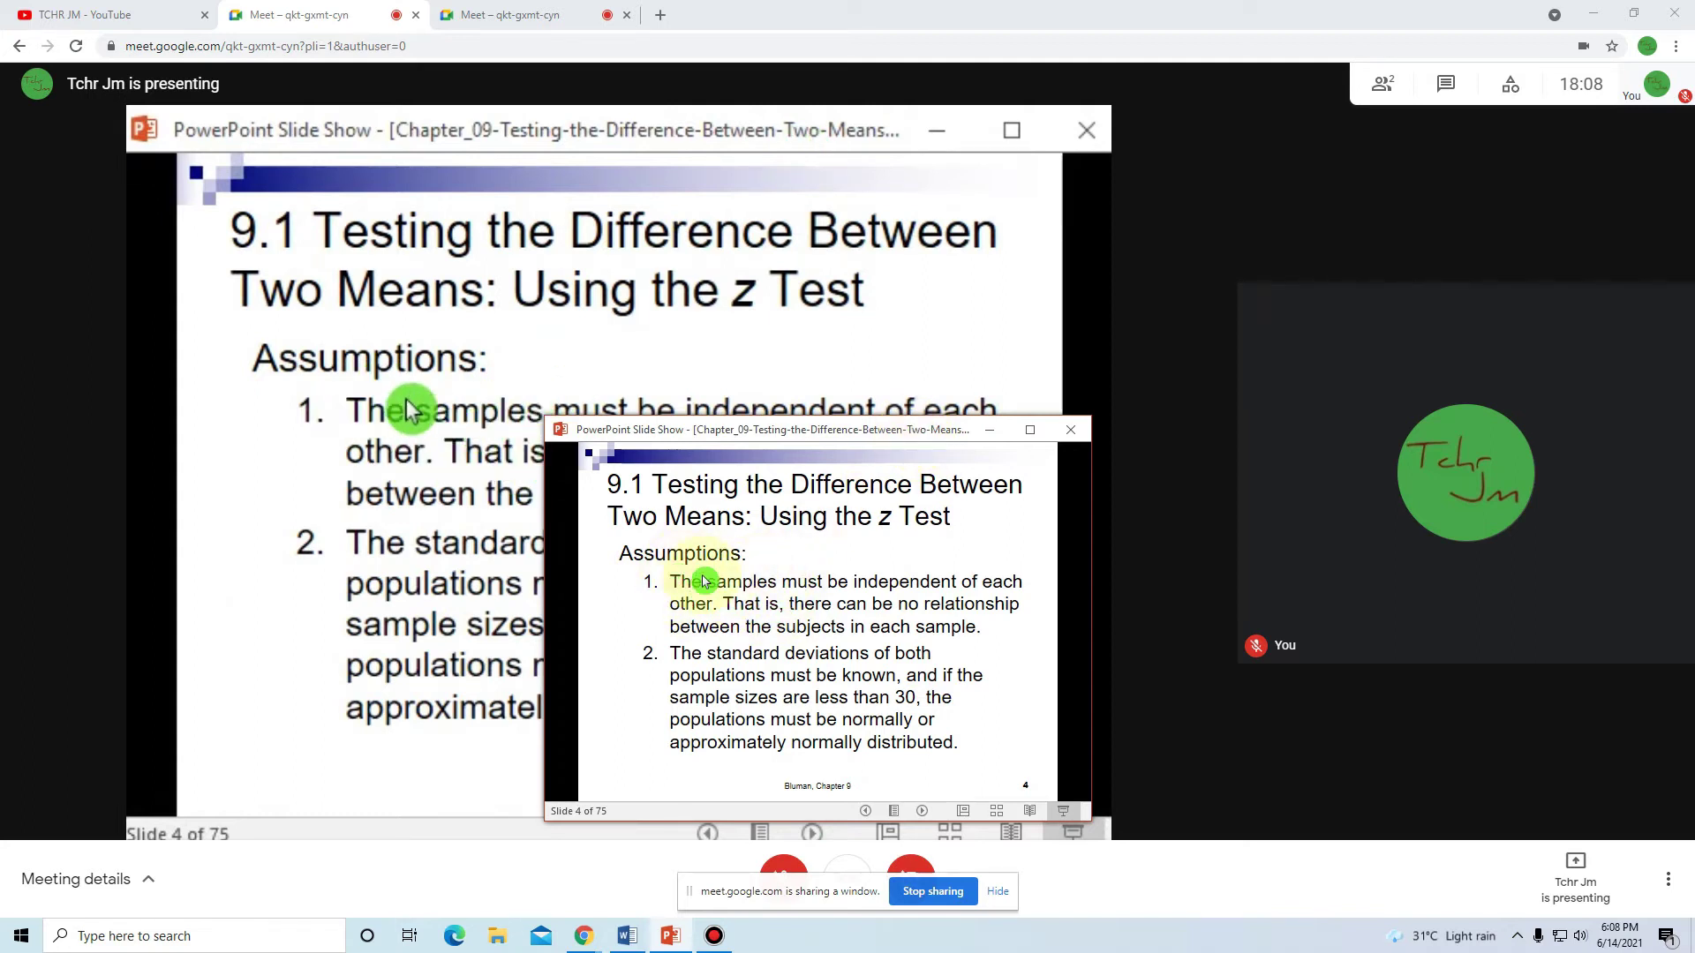
{"action": "mouse_move", "coordinate": [874, 435]}
{"action": "left_mouse_down"}
{"action": "mouse_move", "coordinate": [895, 509]}
{"action": "mouse_move", "coordinate": [916, 472]}
{"action": "mouse_move", "coordinate": [893, 433]}
{"action": "left_mouse_up"}
{"action": "left_click", "coordinate": [1088, 429]}
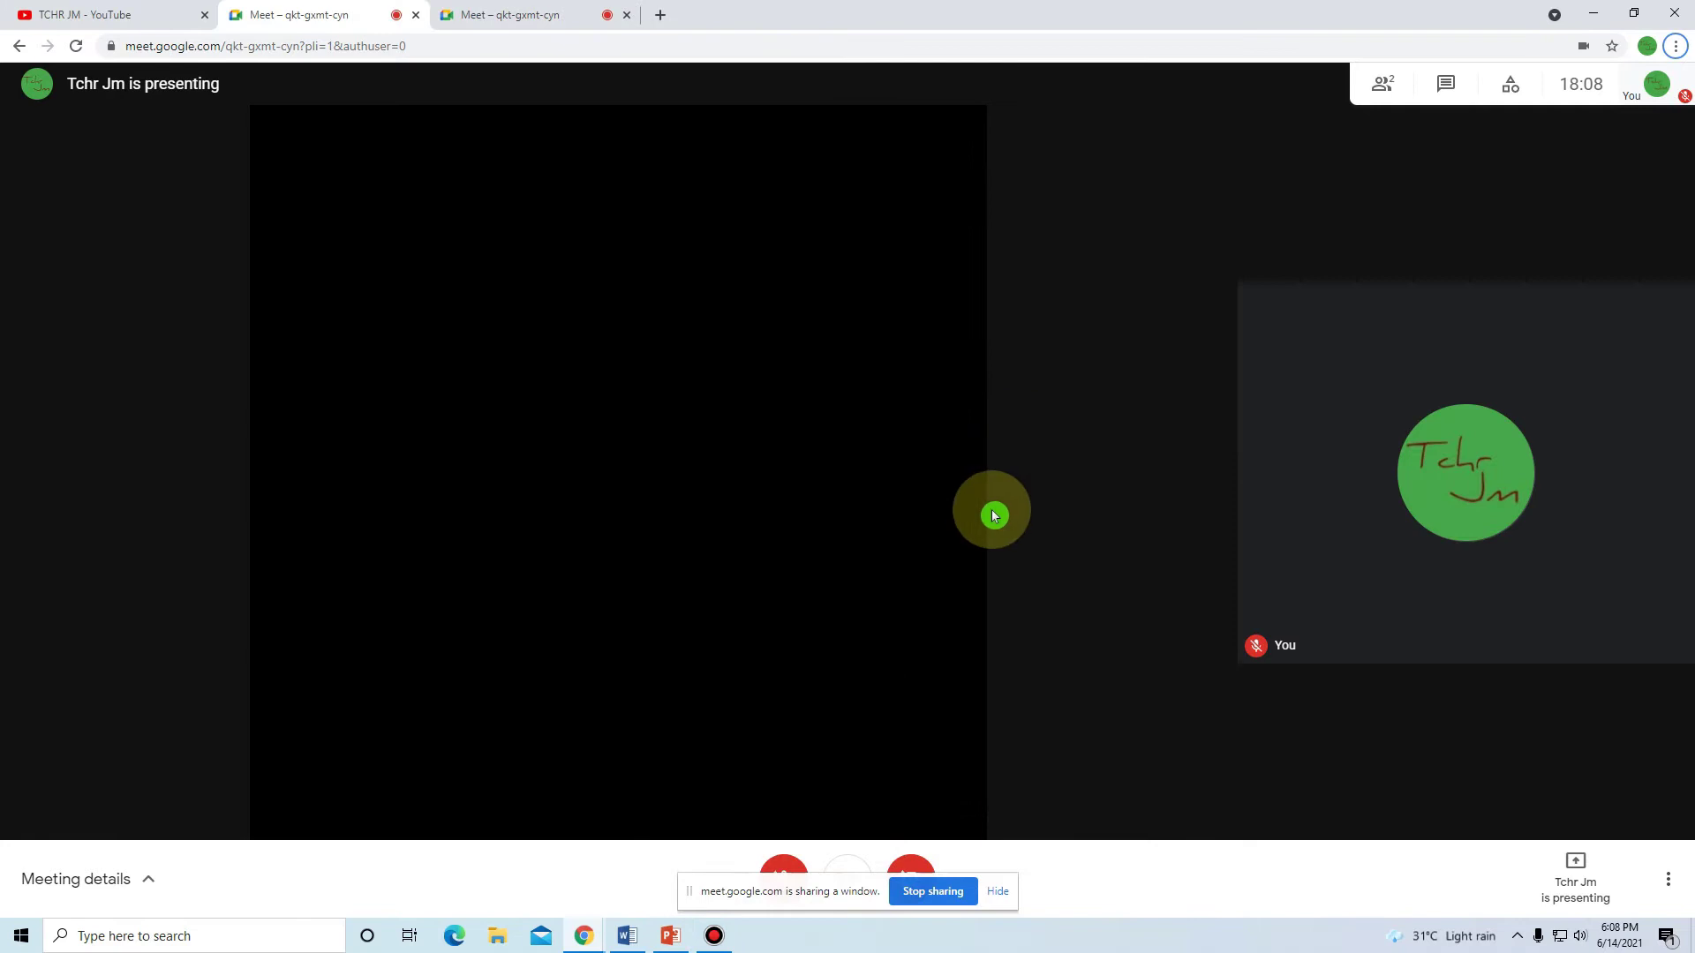
{"action": "left_click", "coordinate": [671, 936]}
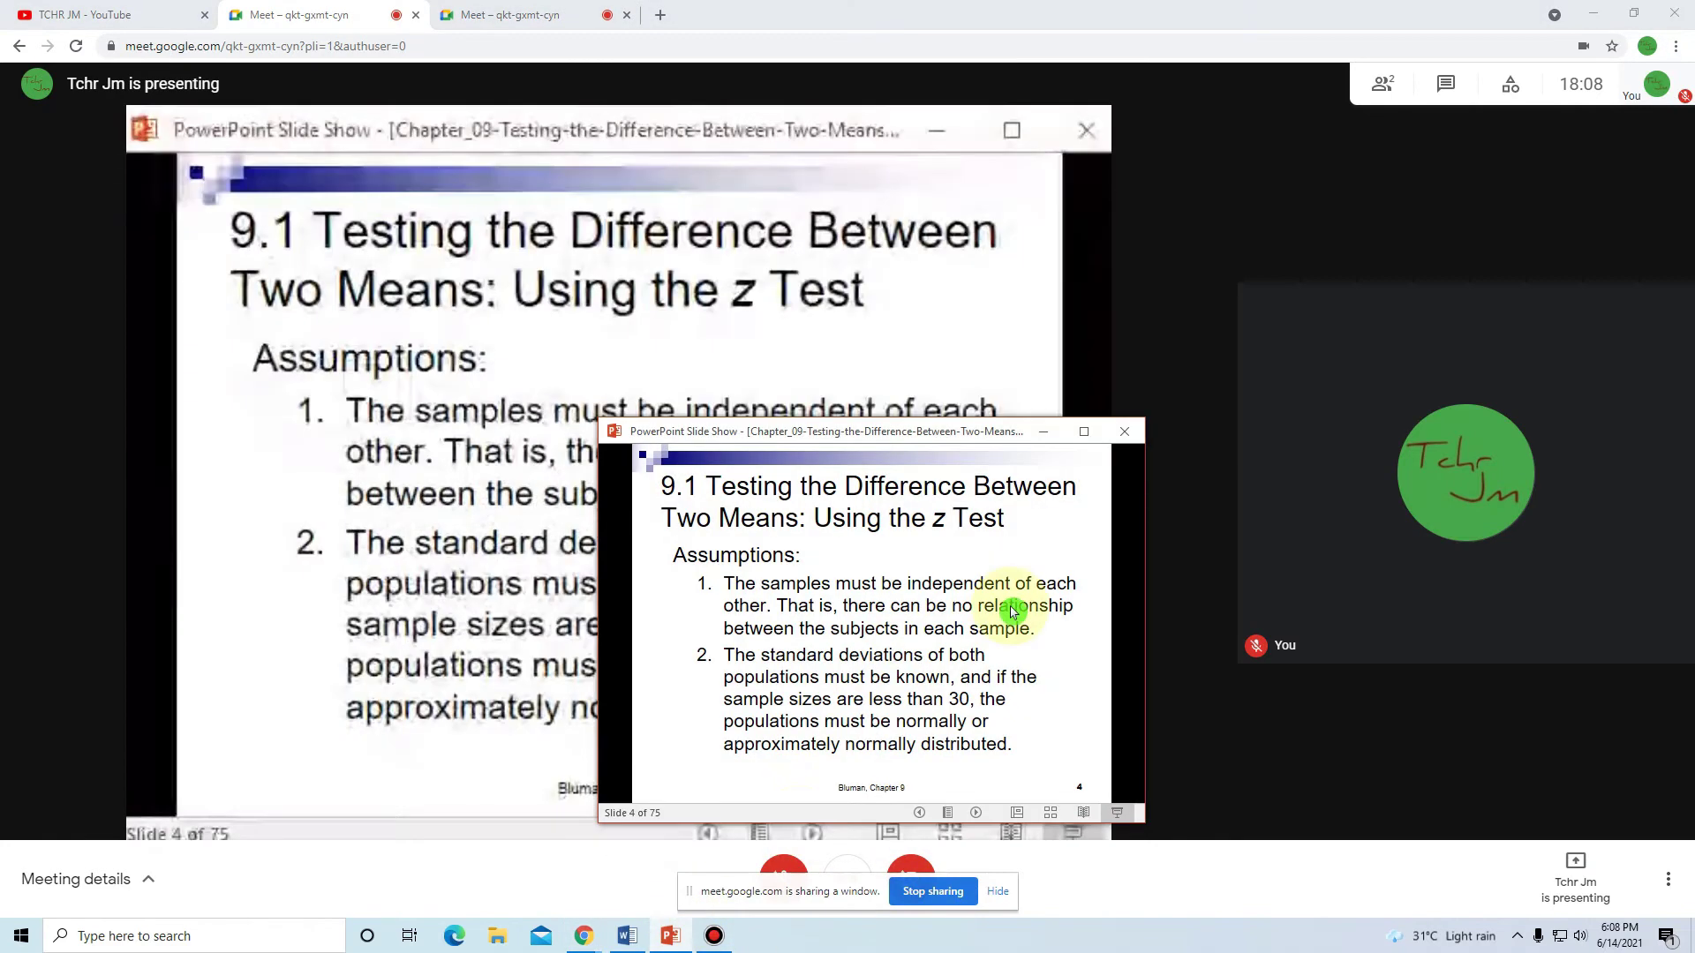
{"action": "left_click_drag", "start_coordinate": [914, 433], "coordinate": [864, 438]}
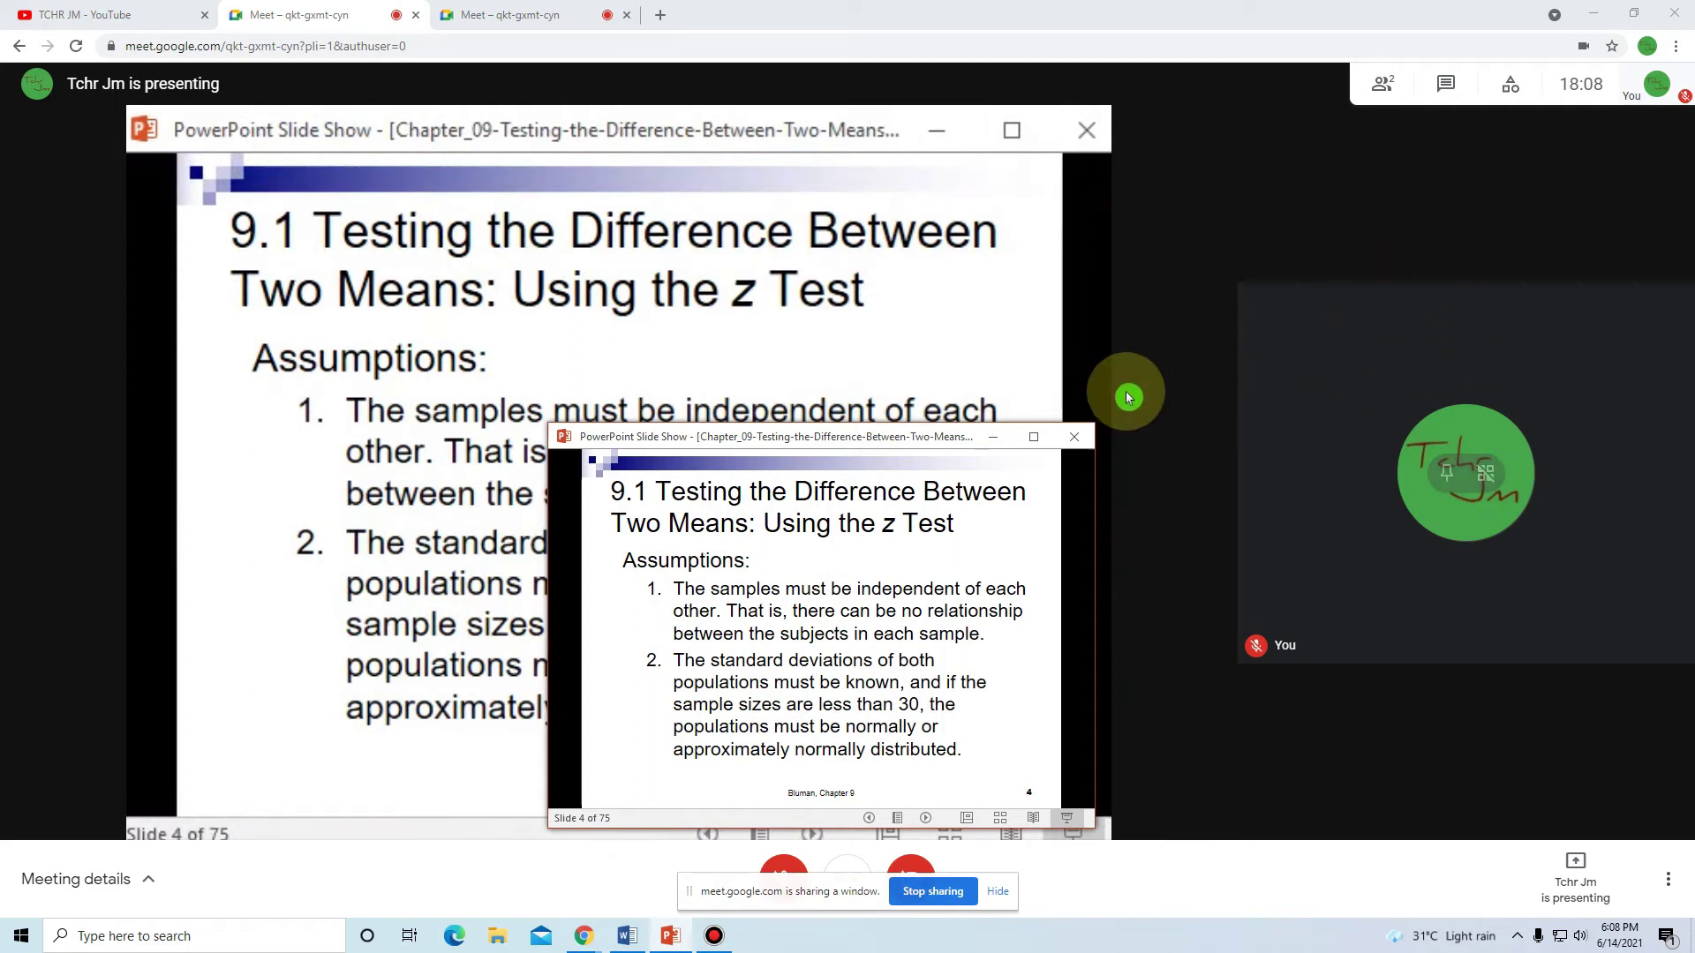
{"action": "left_click_drag", "start_coordinate": [934, 444], "coordinate": [920, 410]}
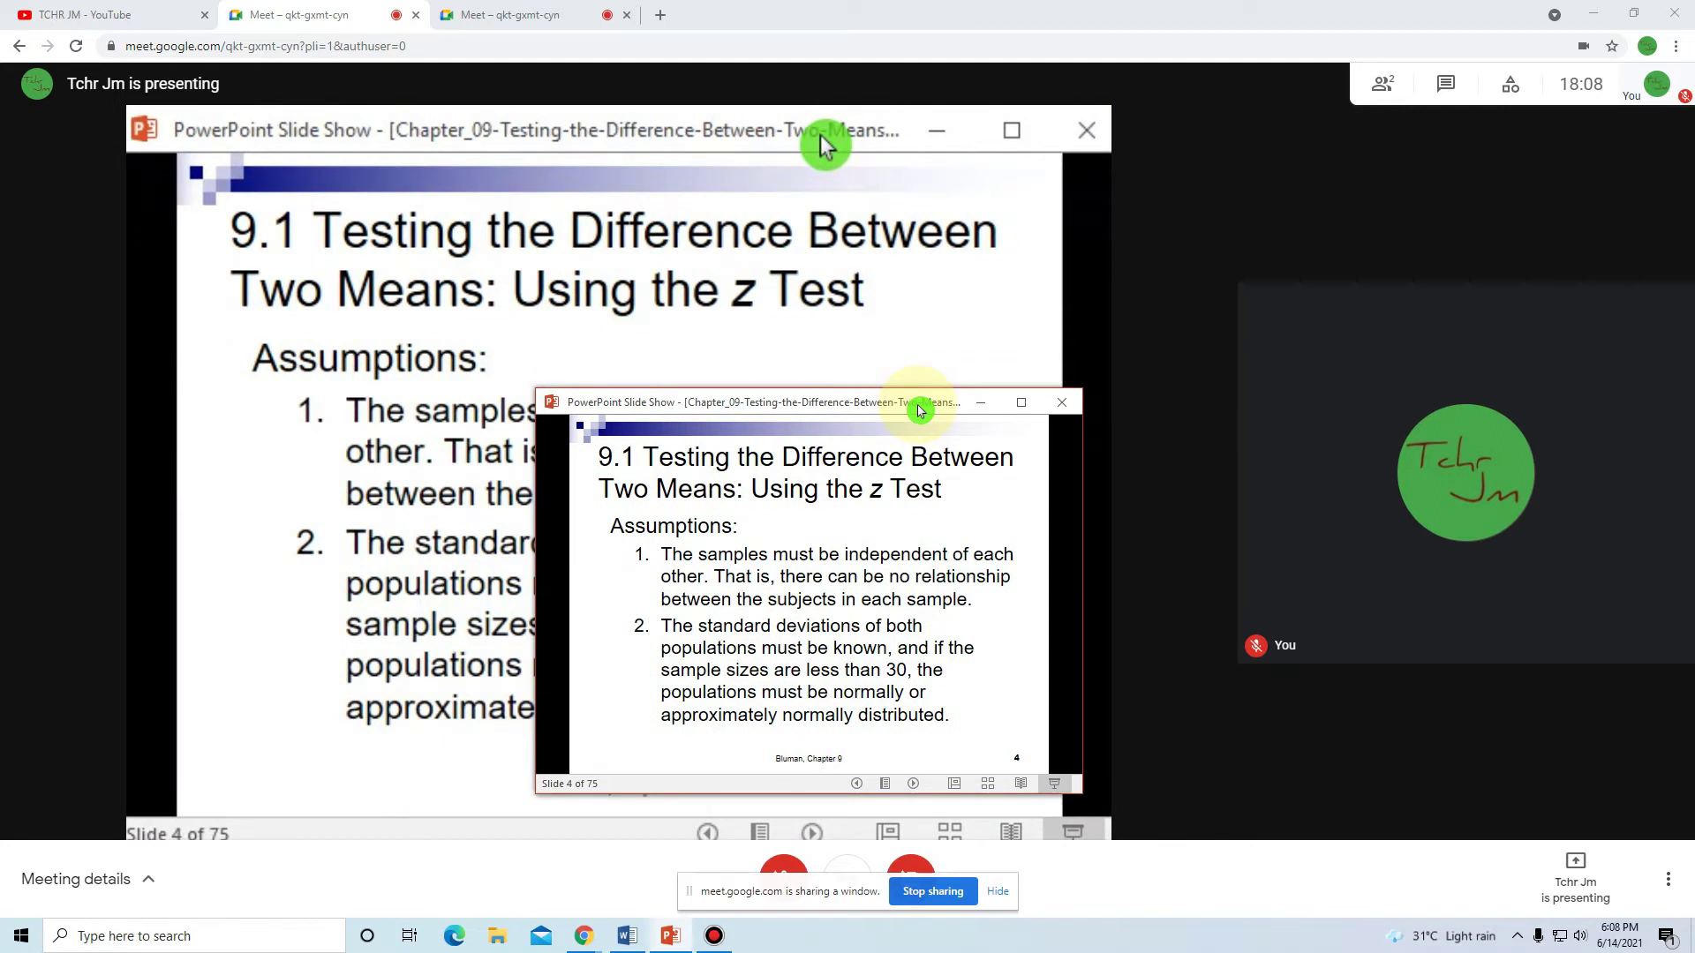
Step: Switch between the Meet tabs to check the shared slides and presenting status
{"action": "left_click", "coordinate": [525, 11]}
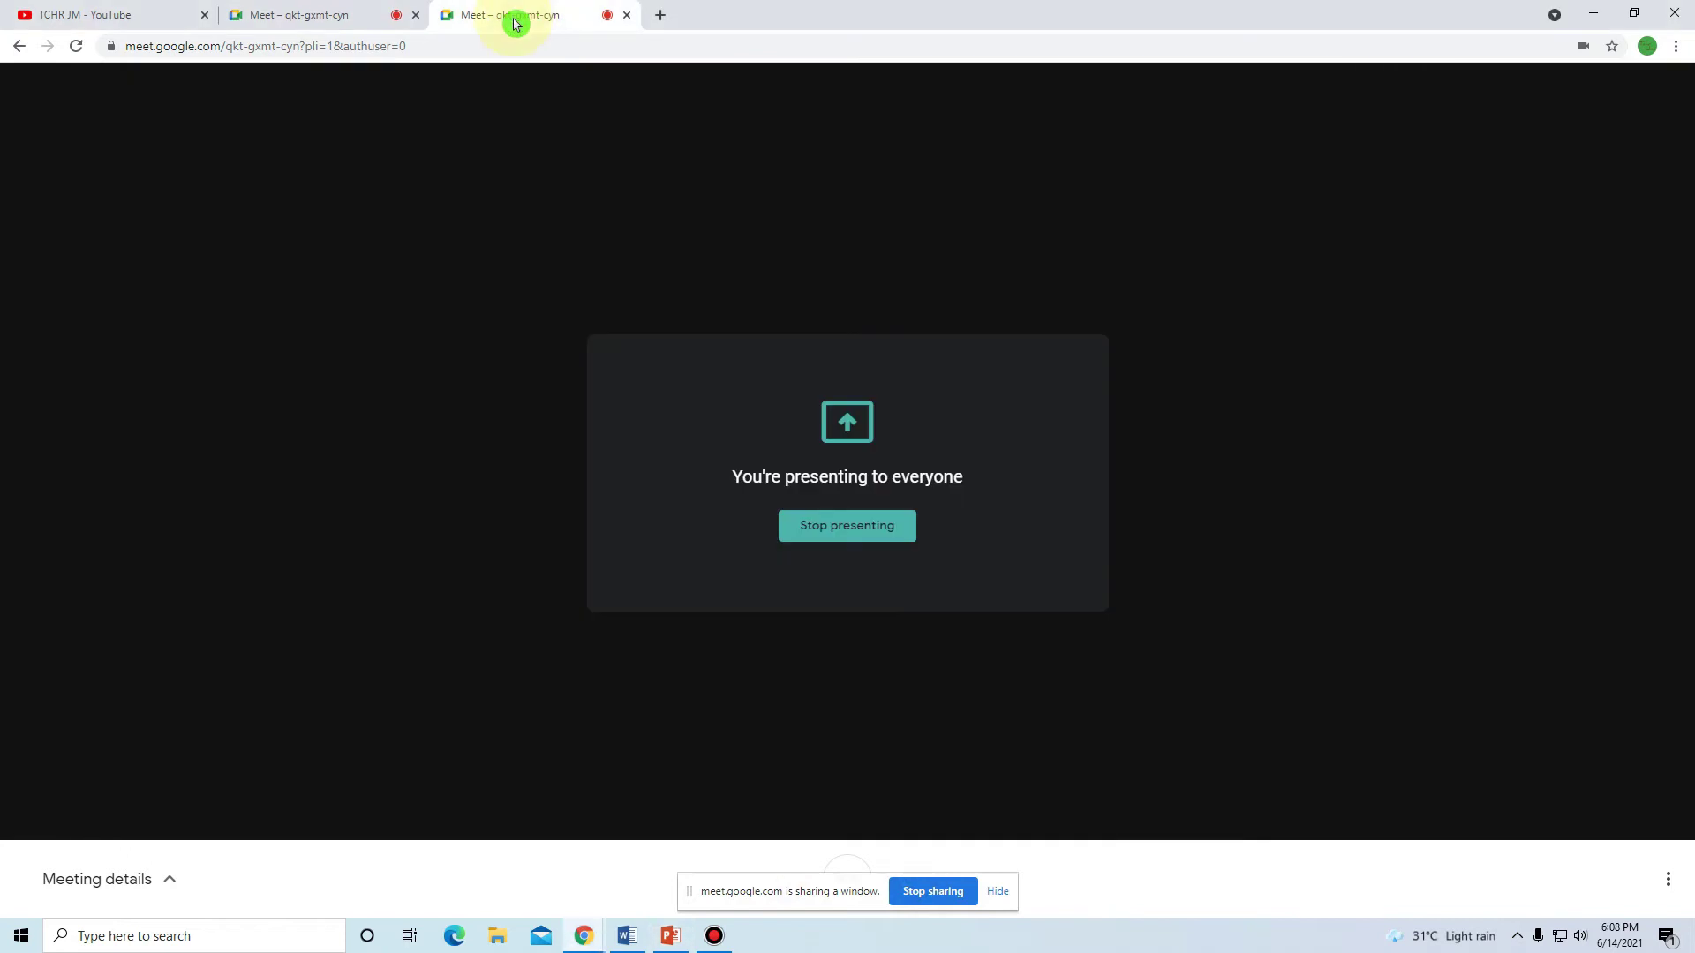
{"action": "left_click", "coordinate": [298, 9]}
{"action": "left_click", "coordinate": [482, 7]}
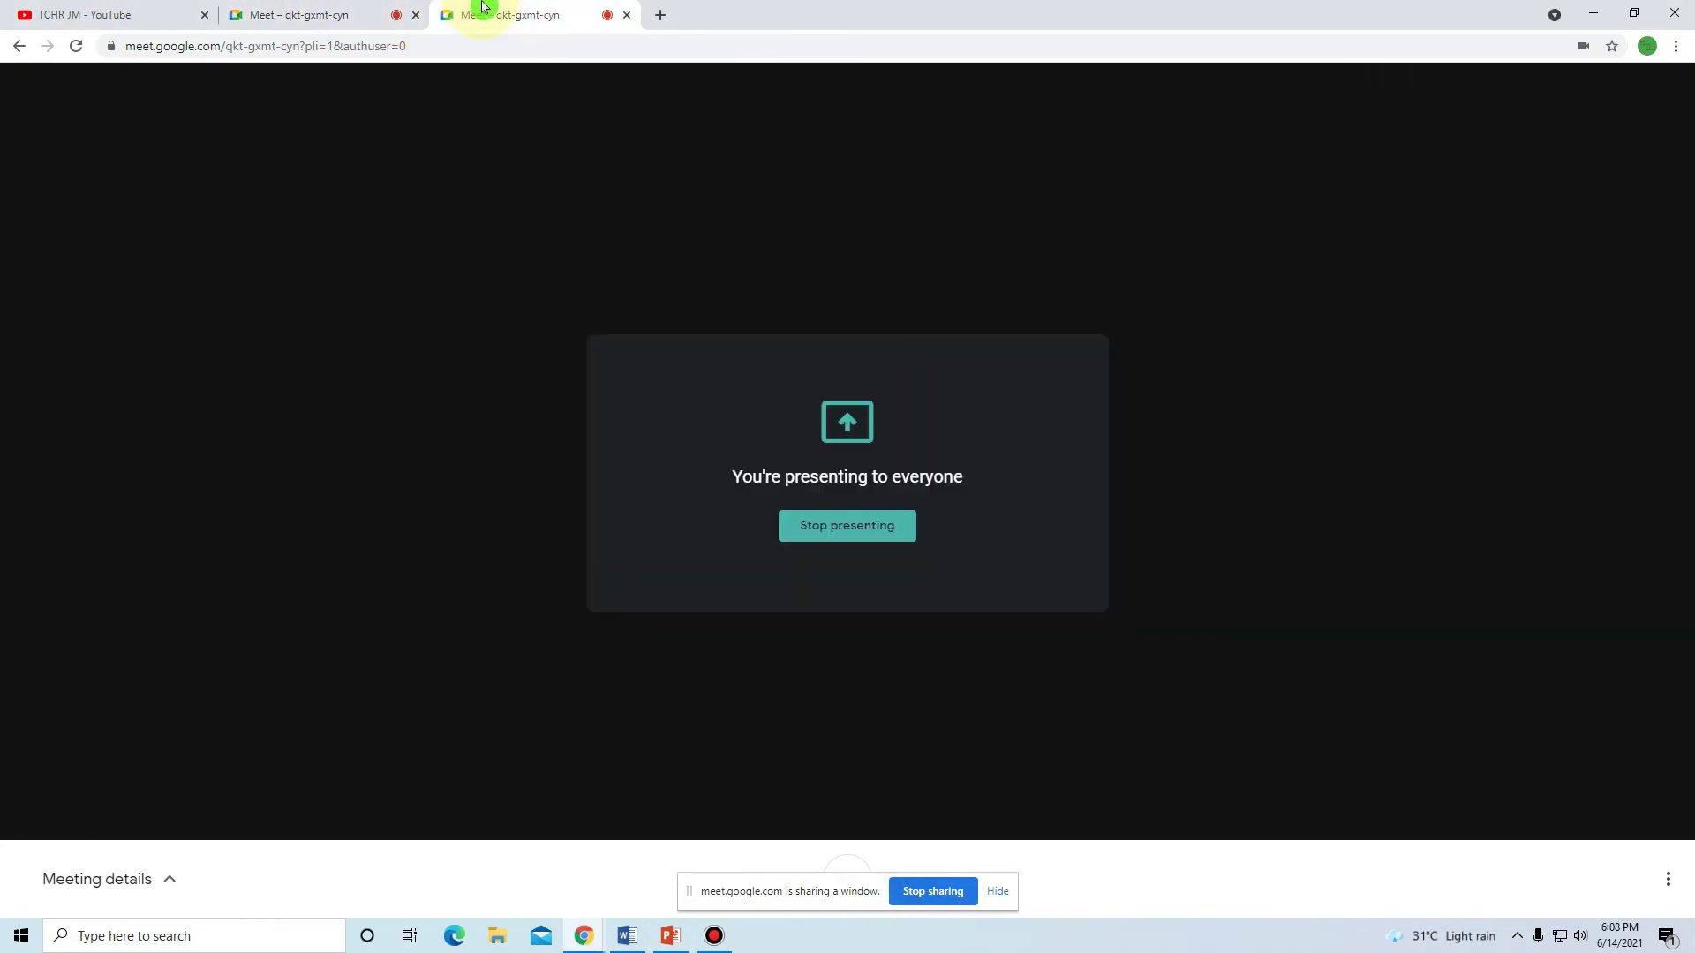
{"action": "left_click", "coordinate": [366, 13]}
{"action": "left_click", "coordinate": [509, 12]}
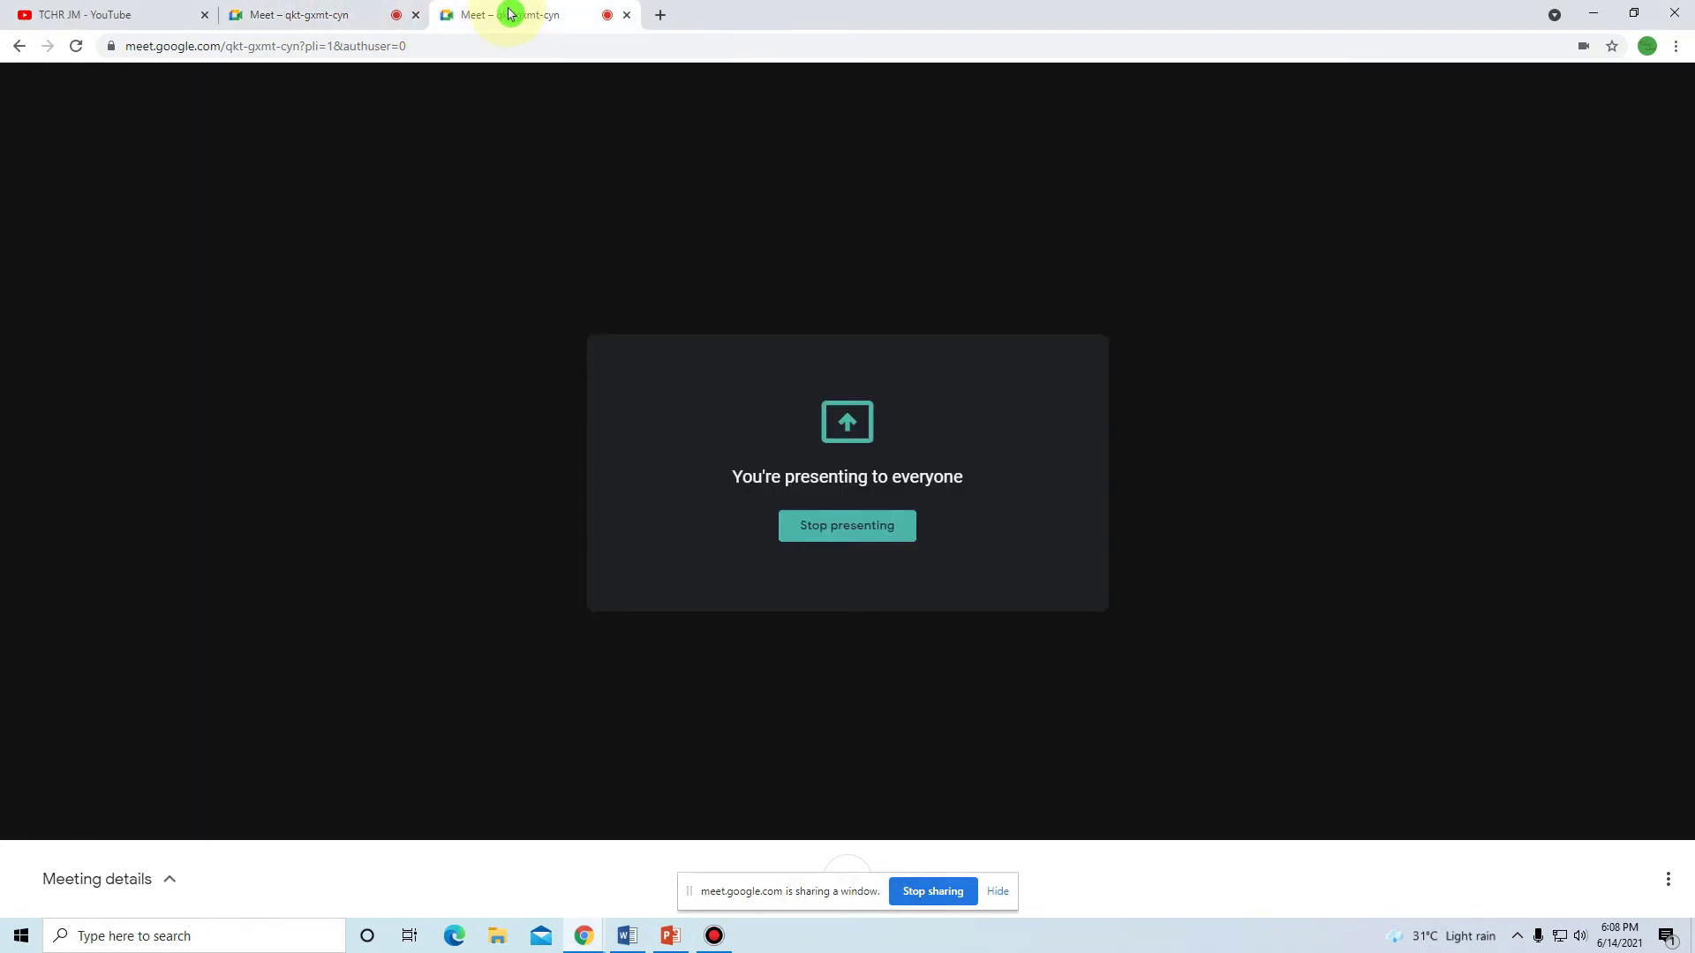
Step: Duplicate the third meeting tab and switch to the new copy
{"action": "right_click", "coordinate": [509, 12]}
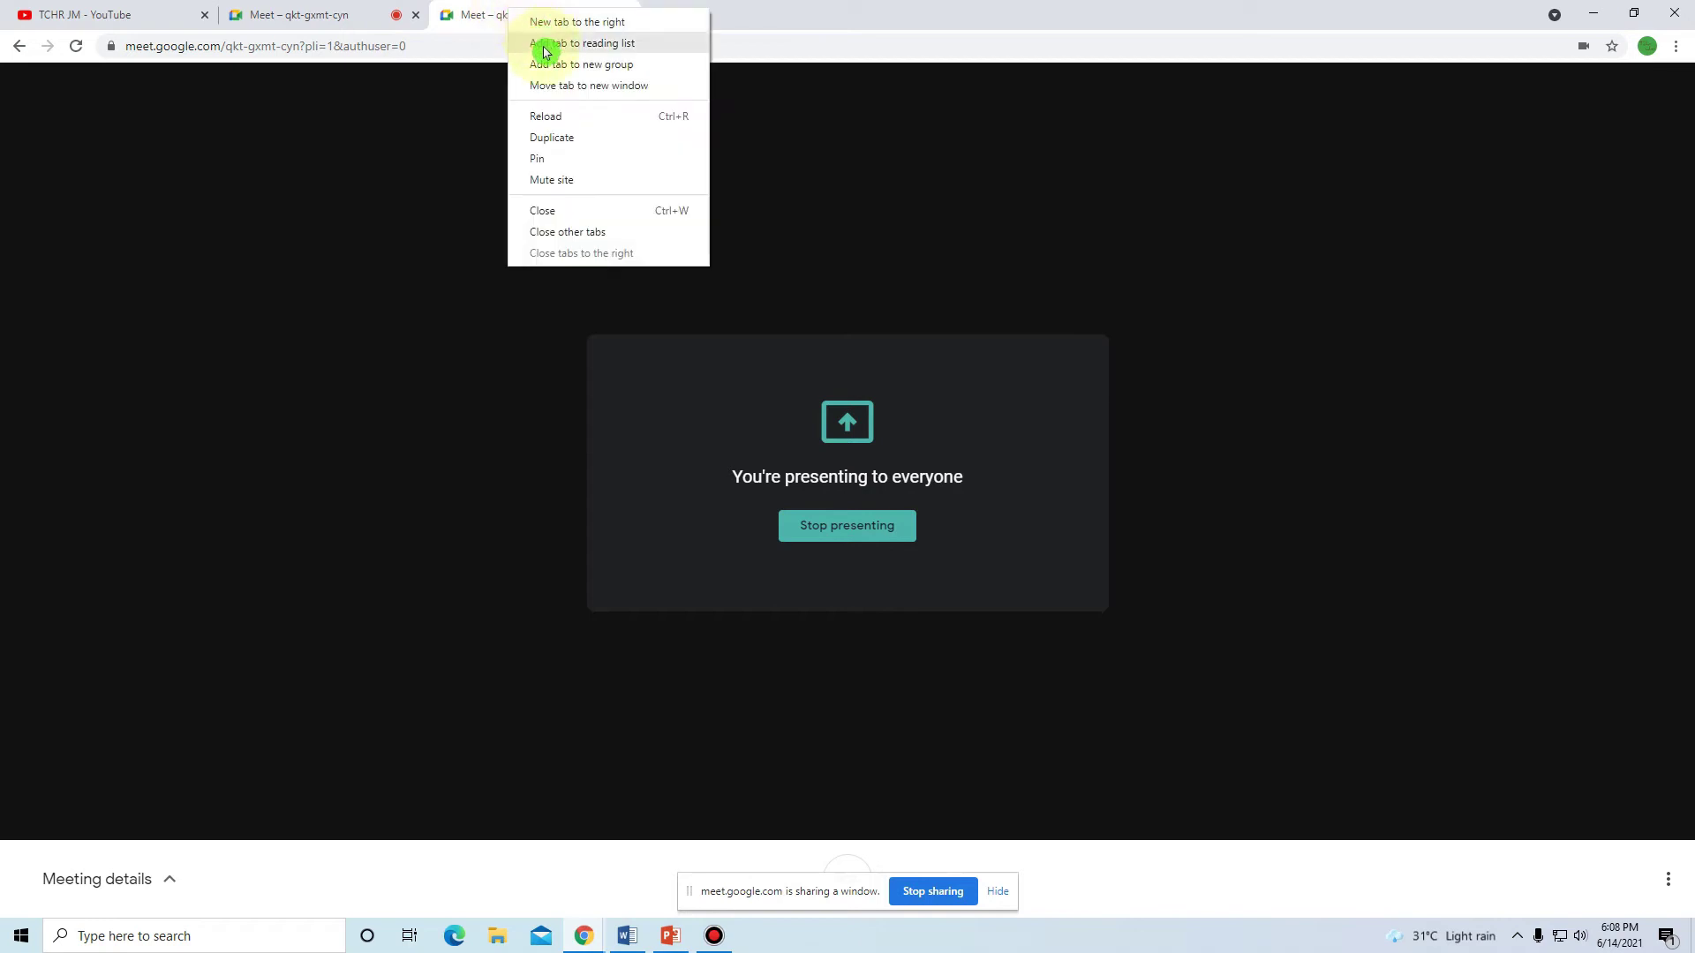
{"action": "left_click", "coordinate": [566, 137]}
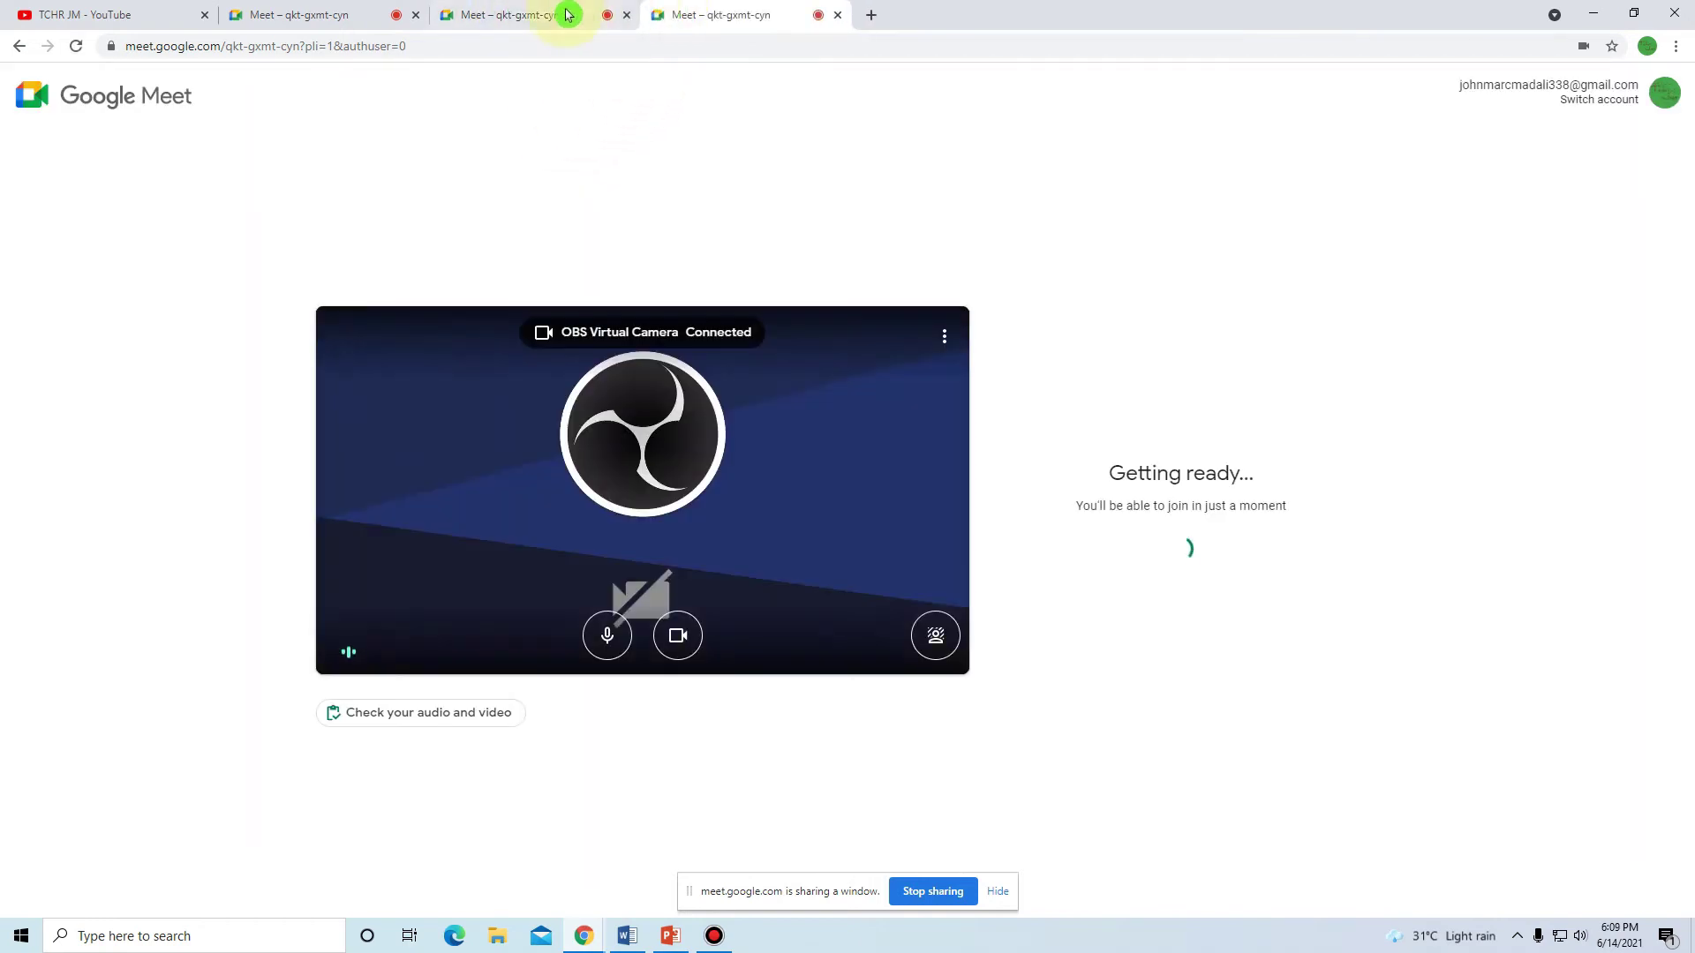
{"action": "left_click", "coordinate": [566, 15]}
{"action": "right_click", "coordinate": [563, 14]}
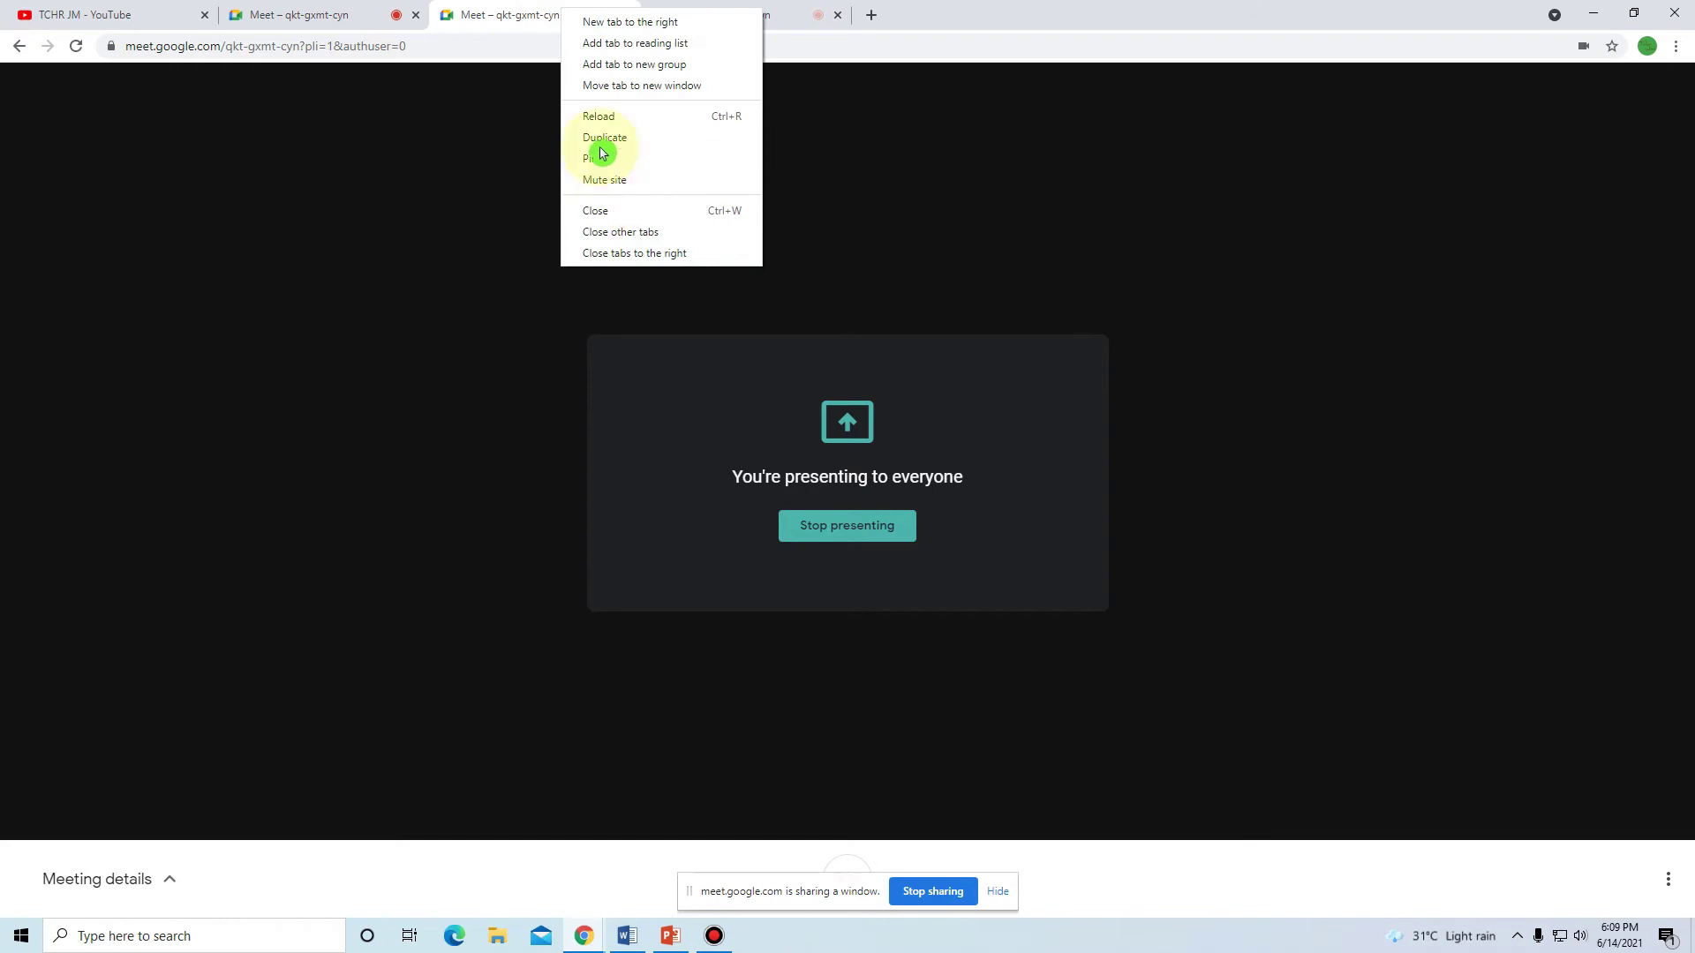
{"action": "left_click", "coordinate": [494, 15]}
{"action": "left_click", "coordinate": [706, 15]}
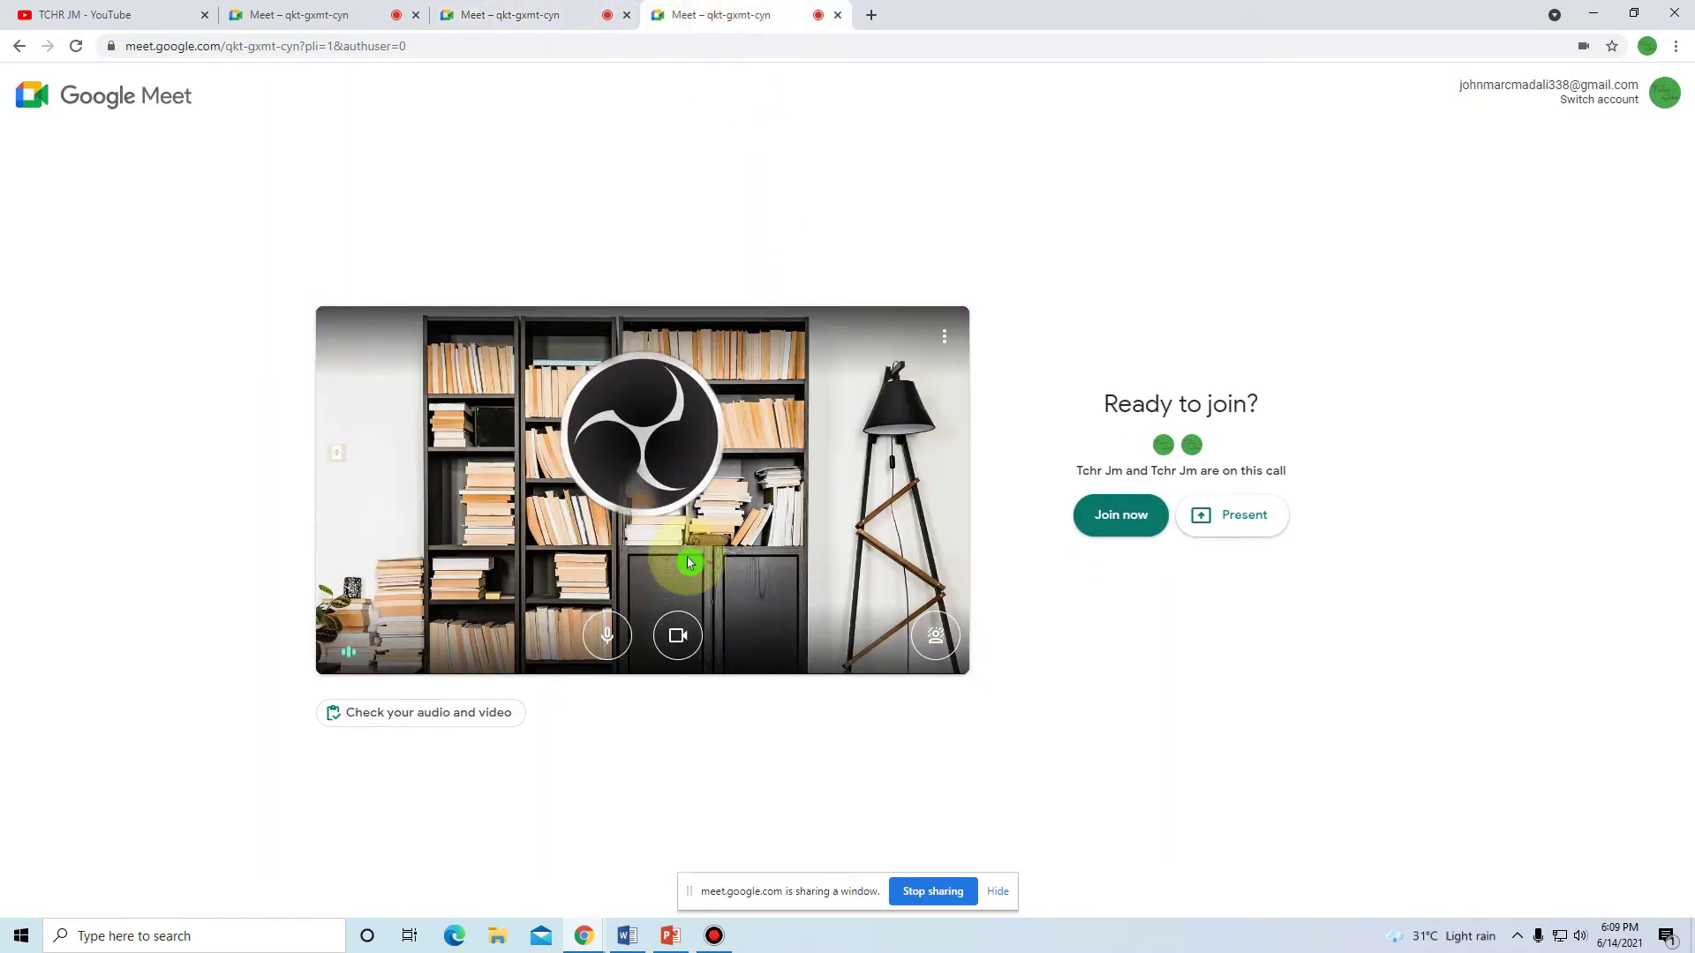
Step: Turn off camera and microphone on the new copy's join page, then return to it
{"action": "left_click", "coordinate": [677, 635]}
{"action": "left_click", "coordinate": [618, 640]}
{"action": "left_click", "coordinate": [353, 15]}
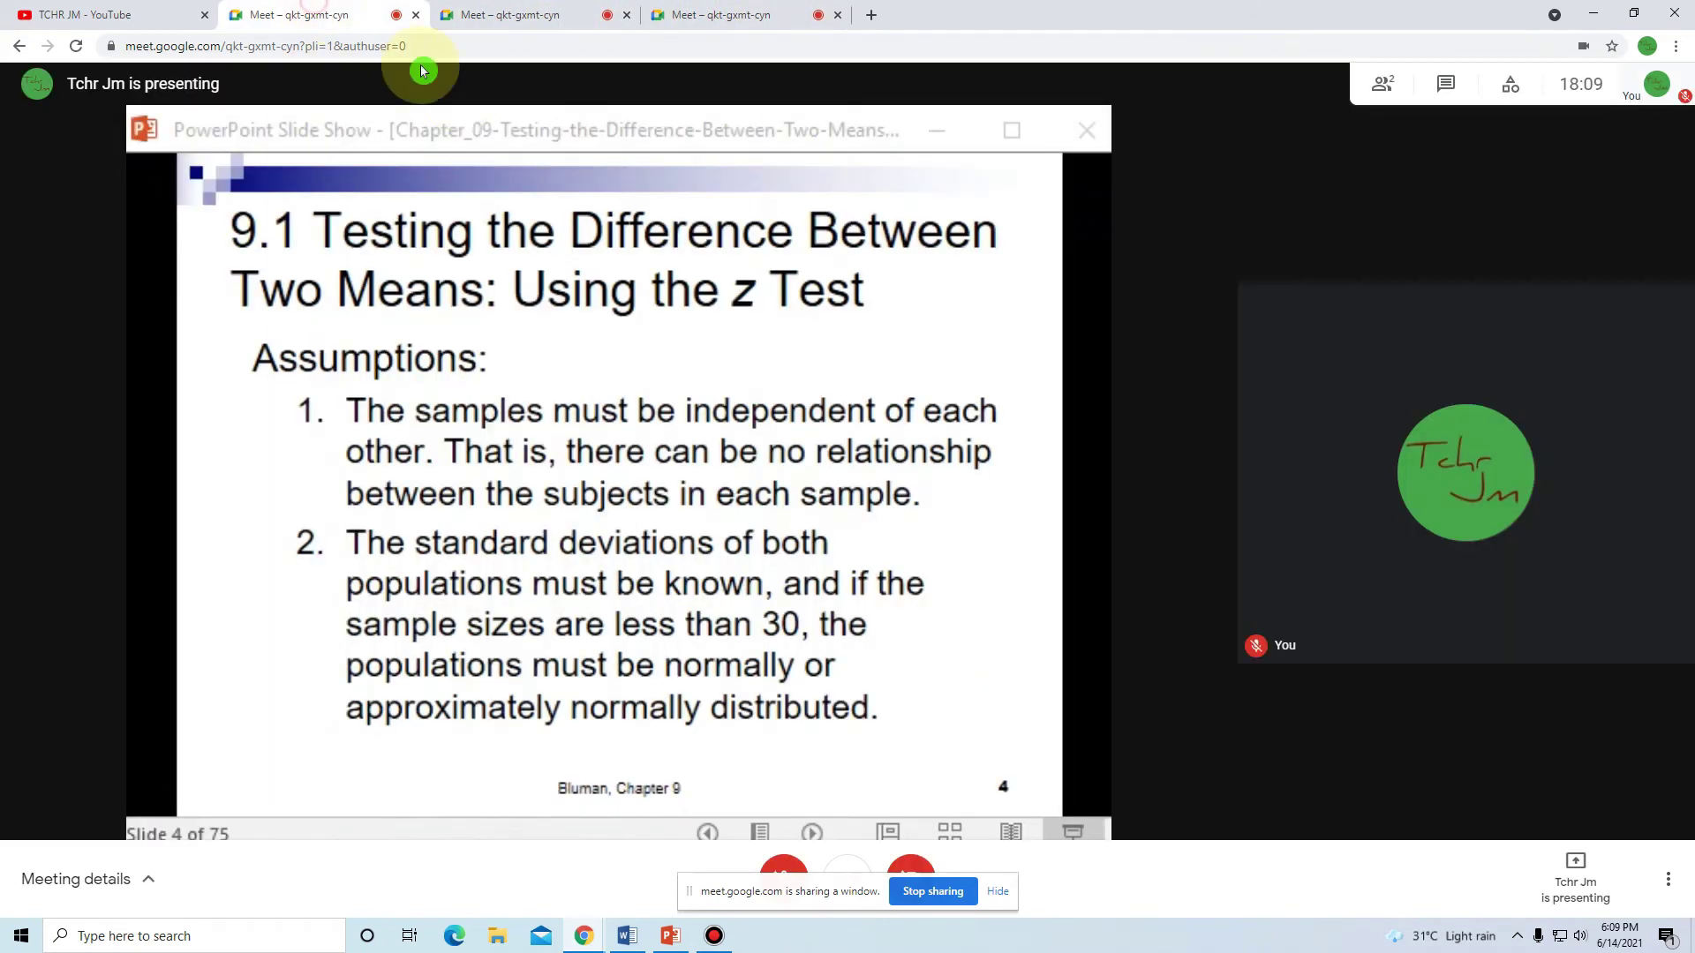
{"action": "left_click", "coordinate": [512, 13]}
{"action": "left_click", "coordinate": [746, 11]}
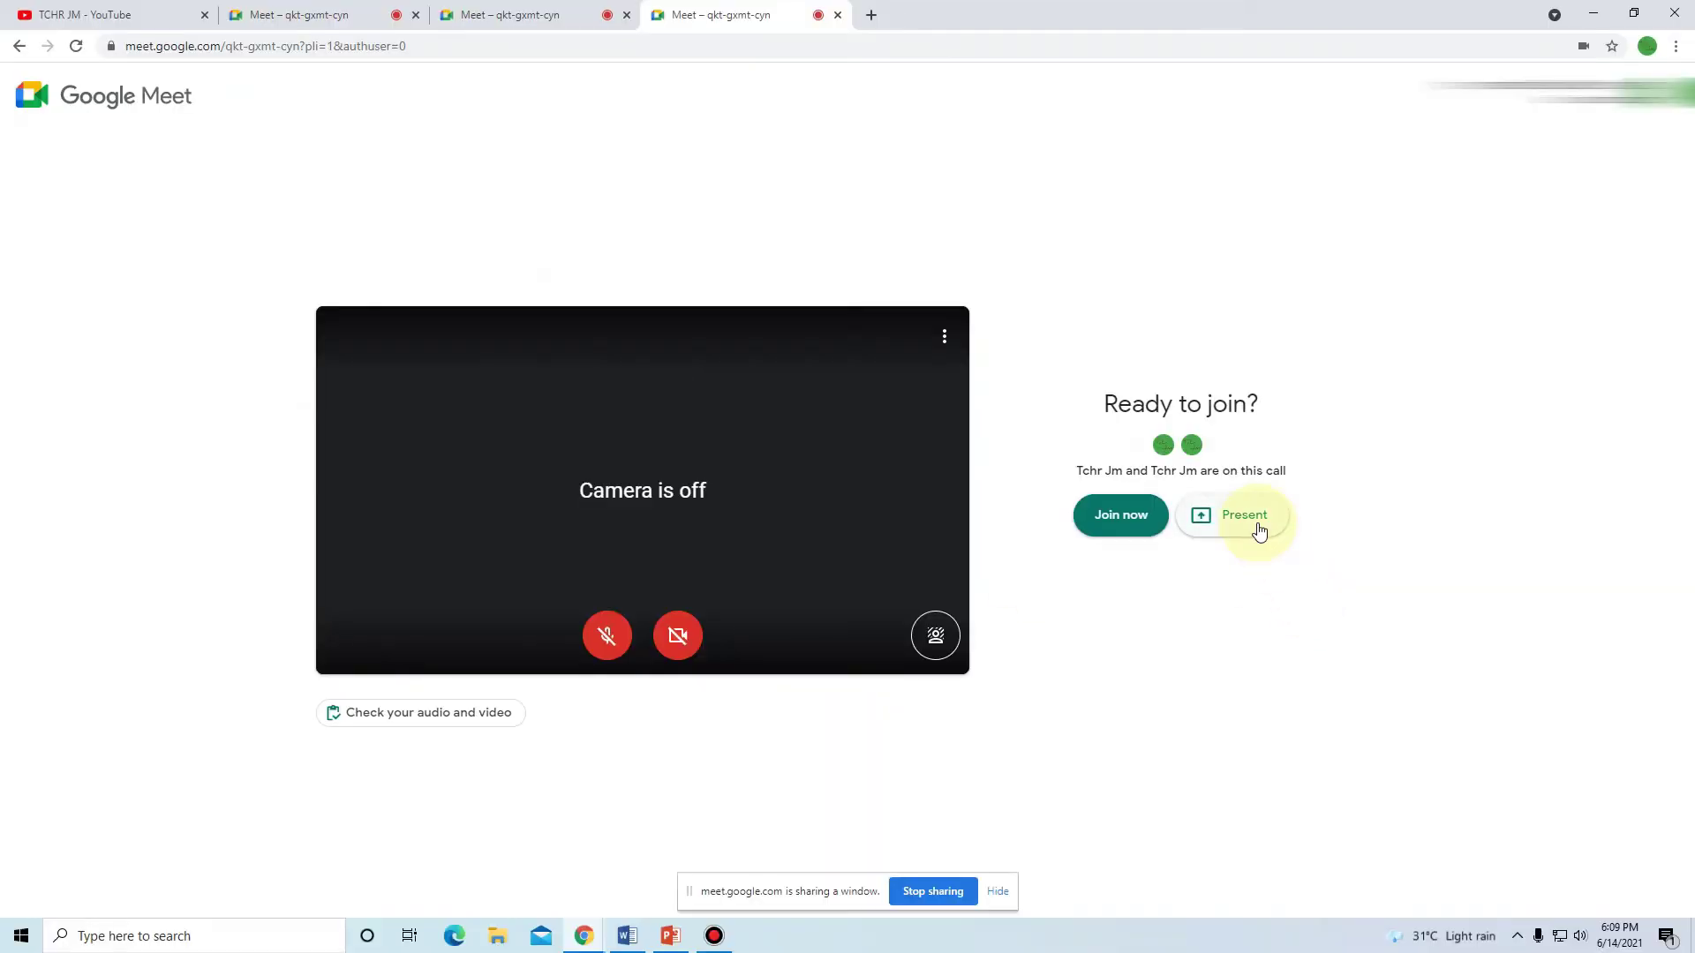
Step: Take over presenting from the new copy by sharing the YouTube channel Chrome tab
{"action": "left_click", "coordinate": [1254, 528]}
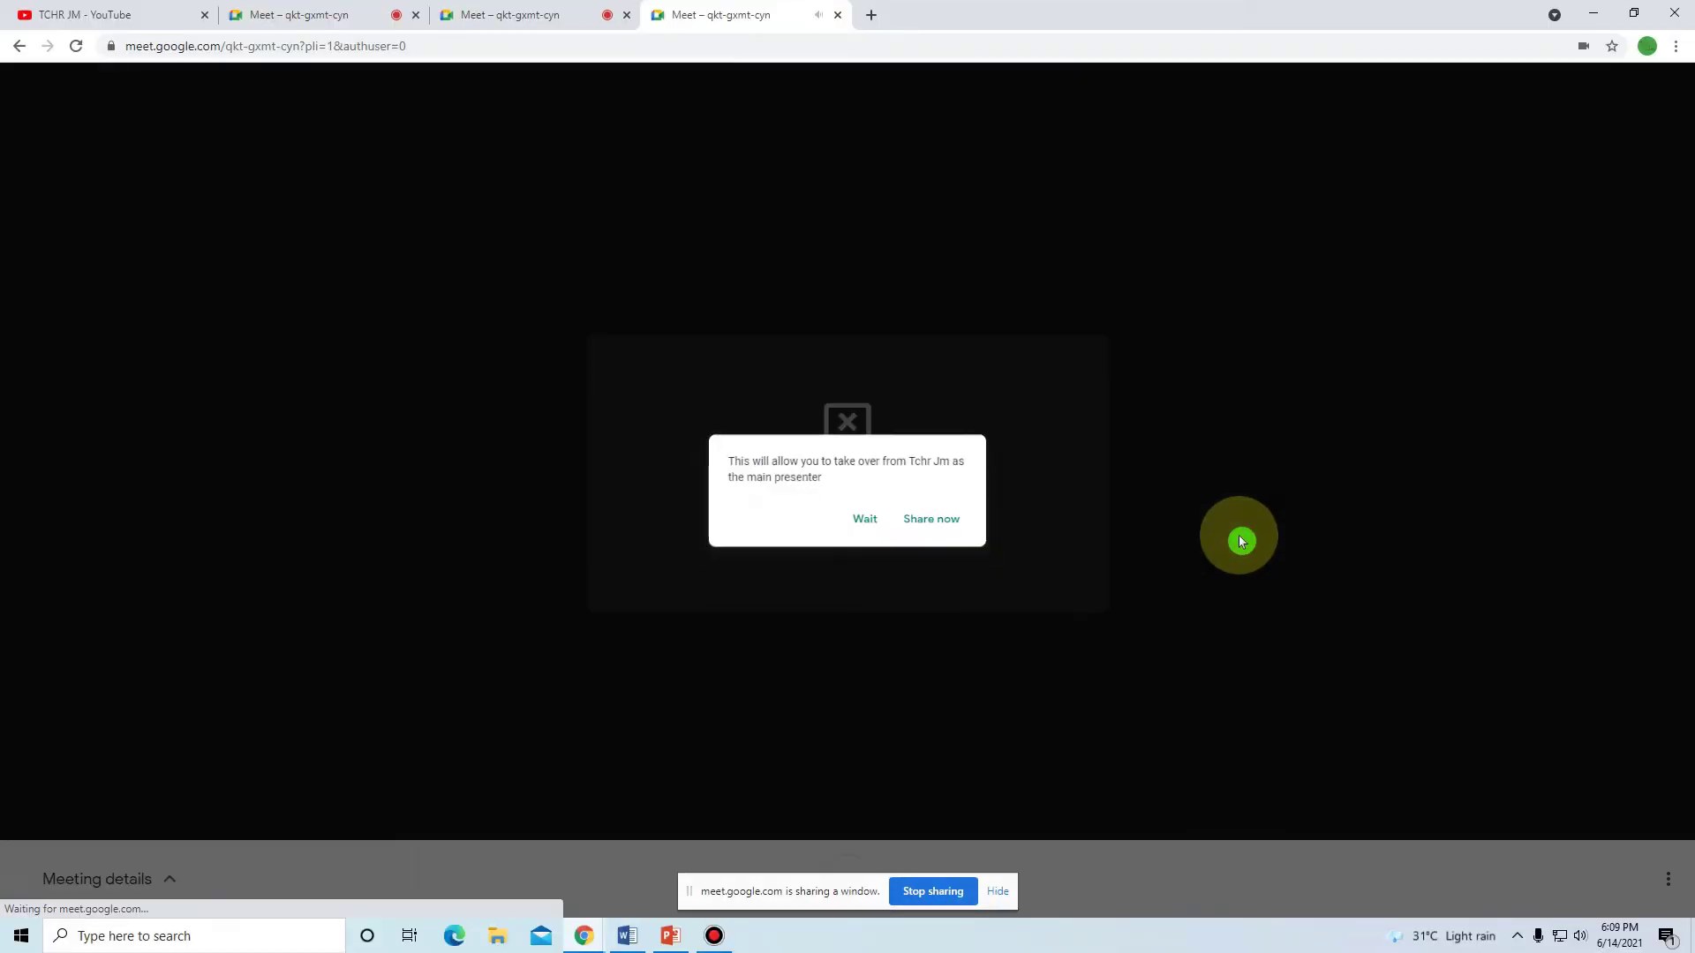
{"action": "left_click", "coordinate": [941, 527]}
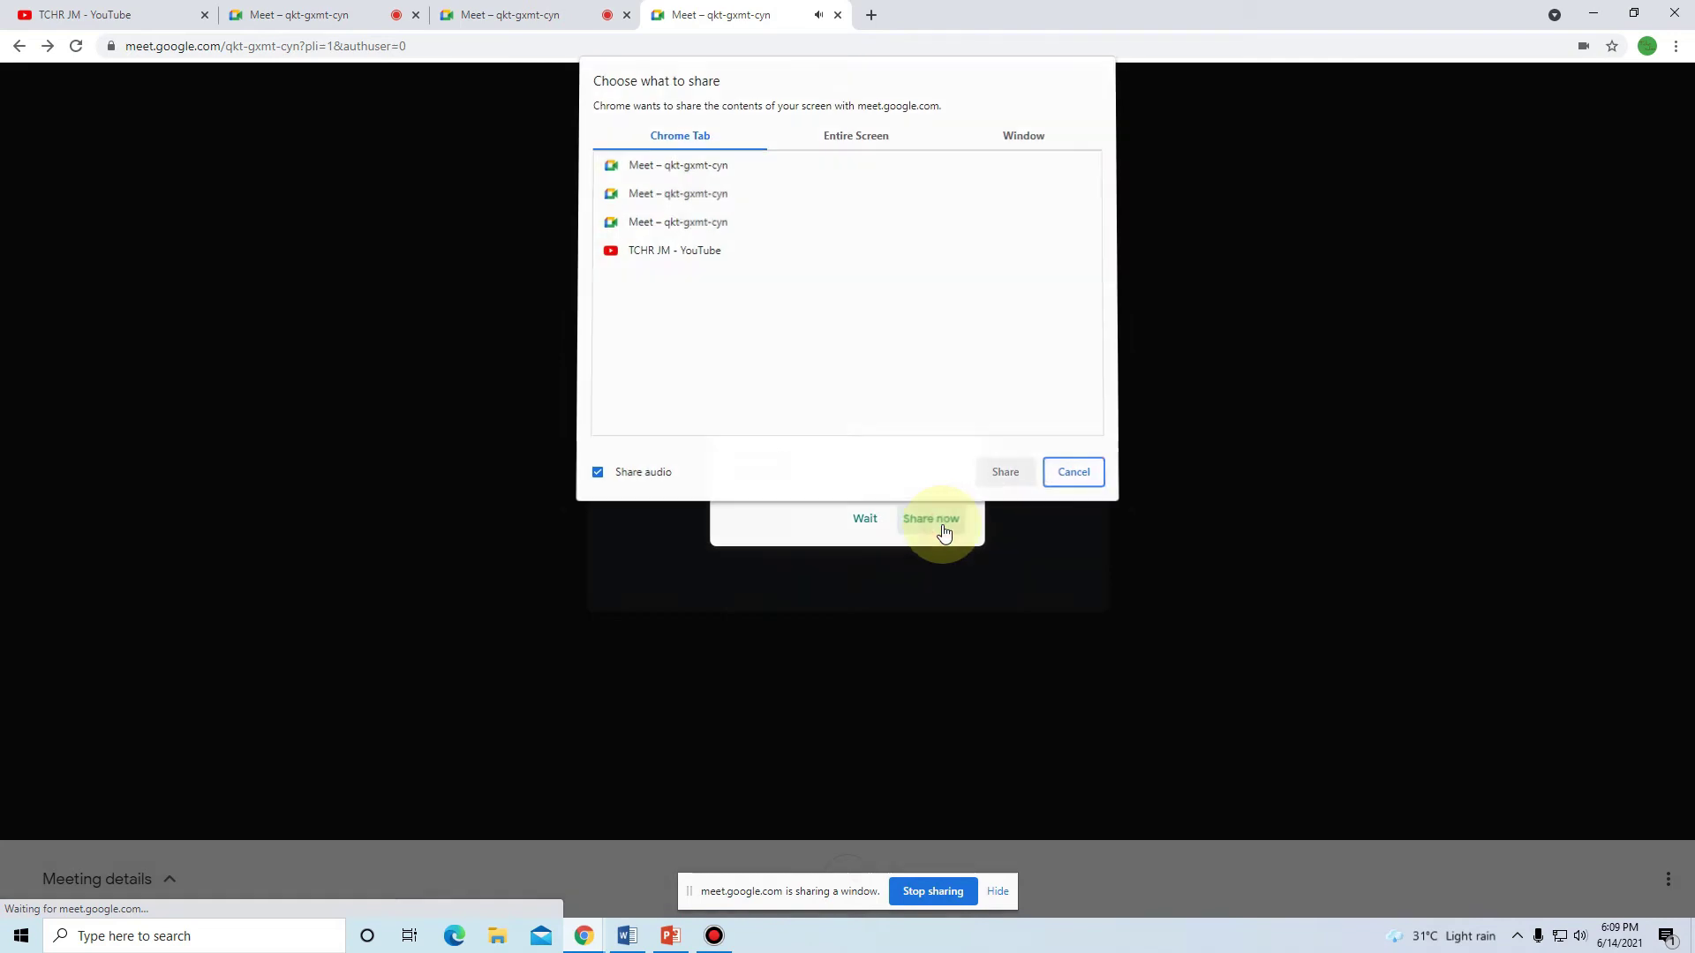
{"action": "left_click", "coordinate": [672, 252]}
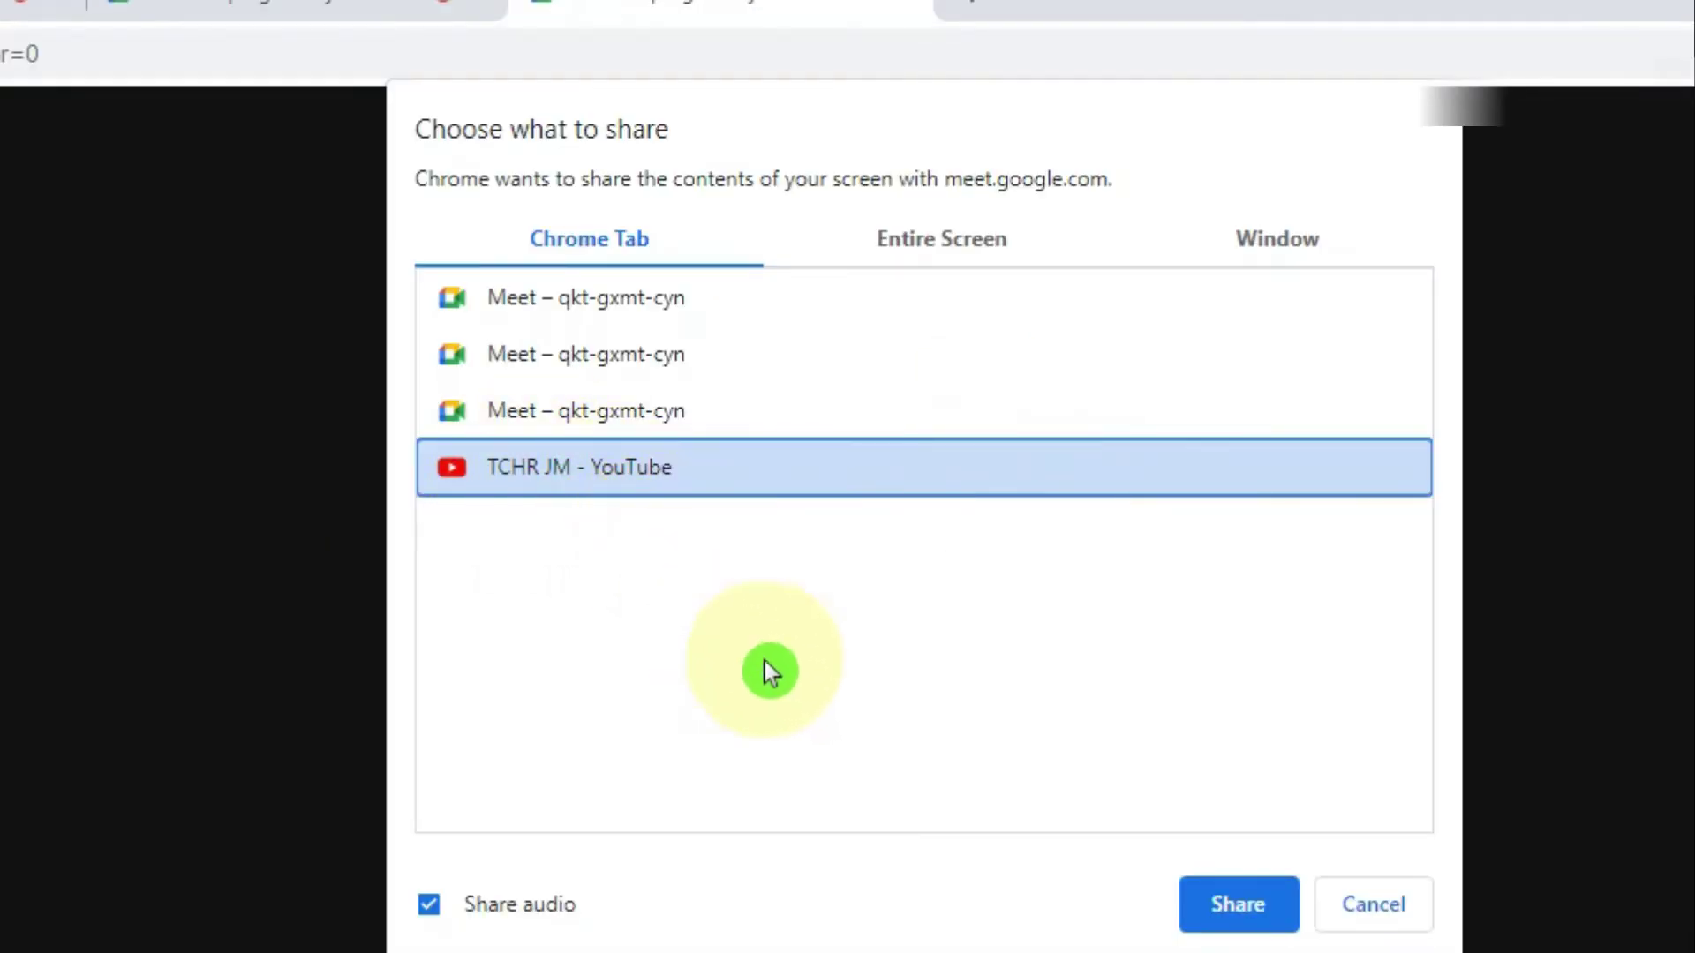
{"action": "left_click", "coordinate": [1253, 918]}
{"action": "left_click", "coordinate": [347, 35]}
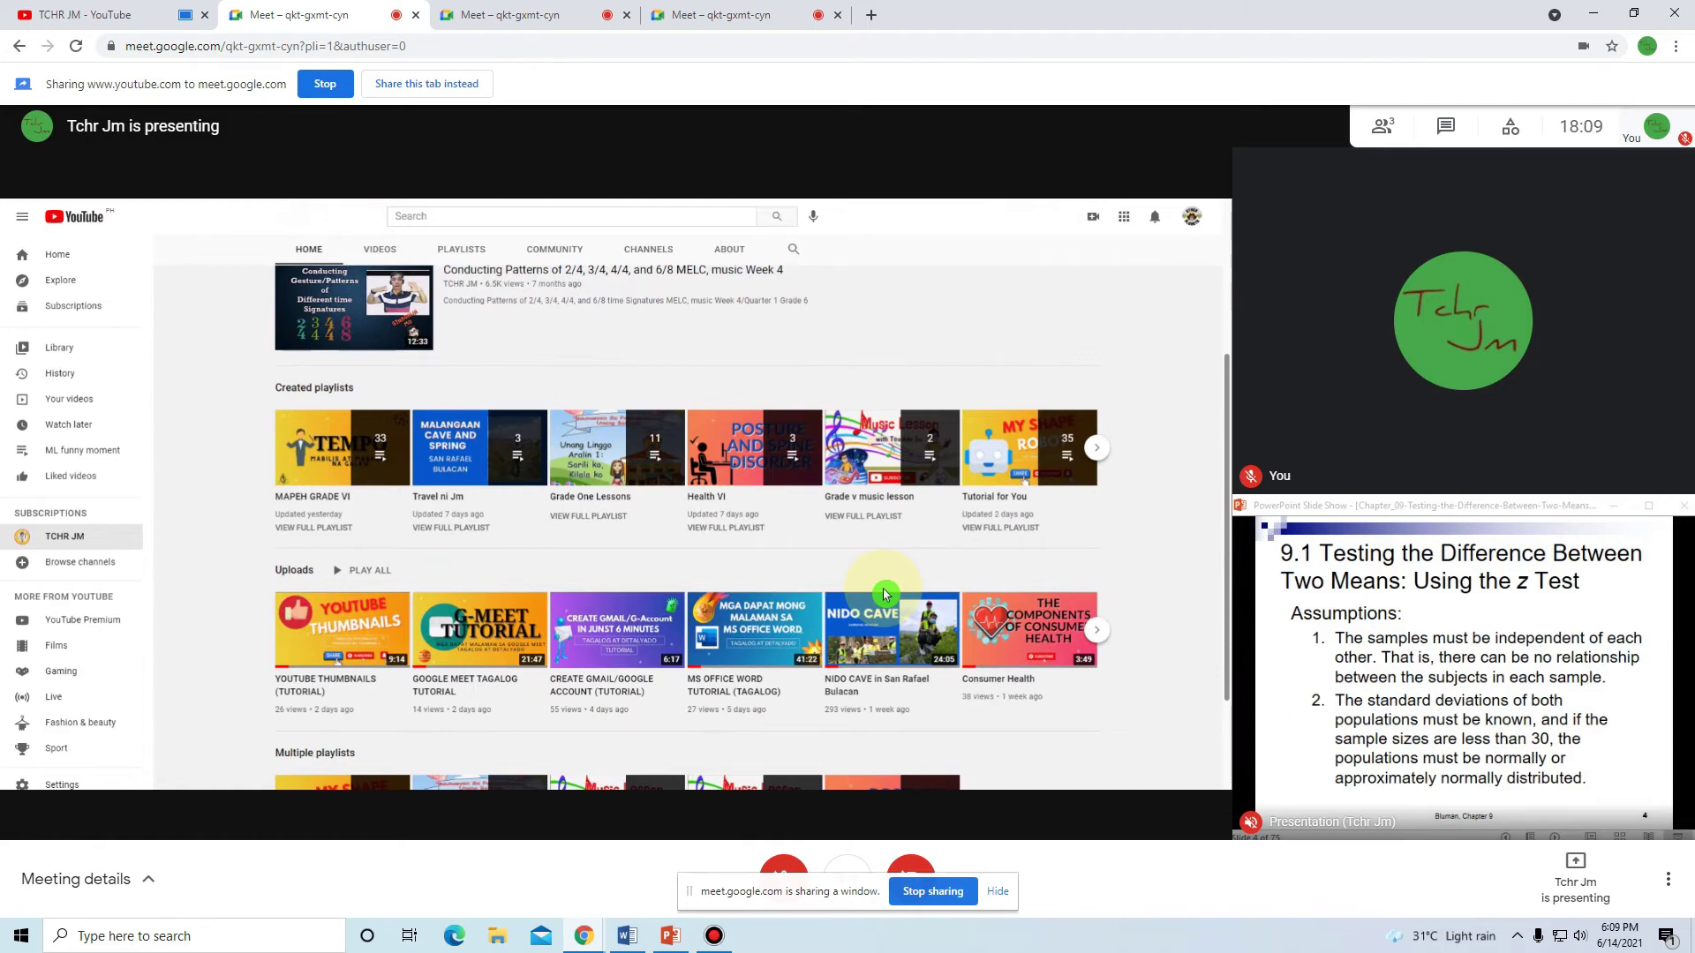
{"action": "left_click", "coordinate": [636, 15]}
{"action": "left_click", "coordinate": [677, 14]}
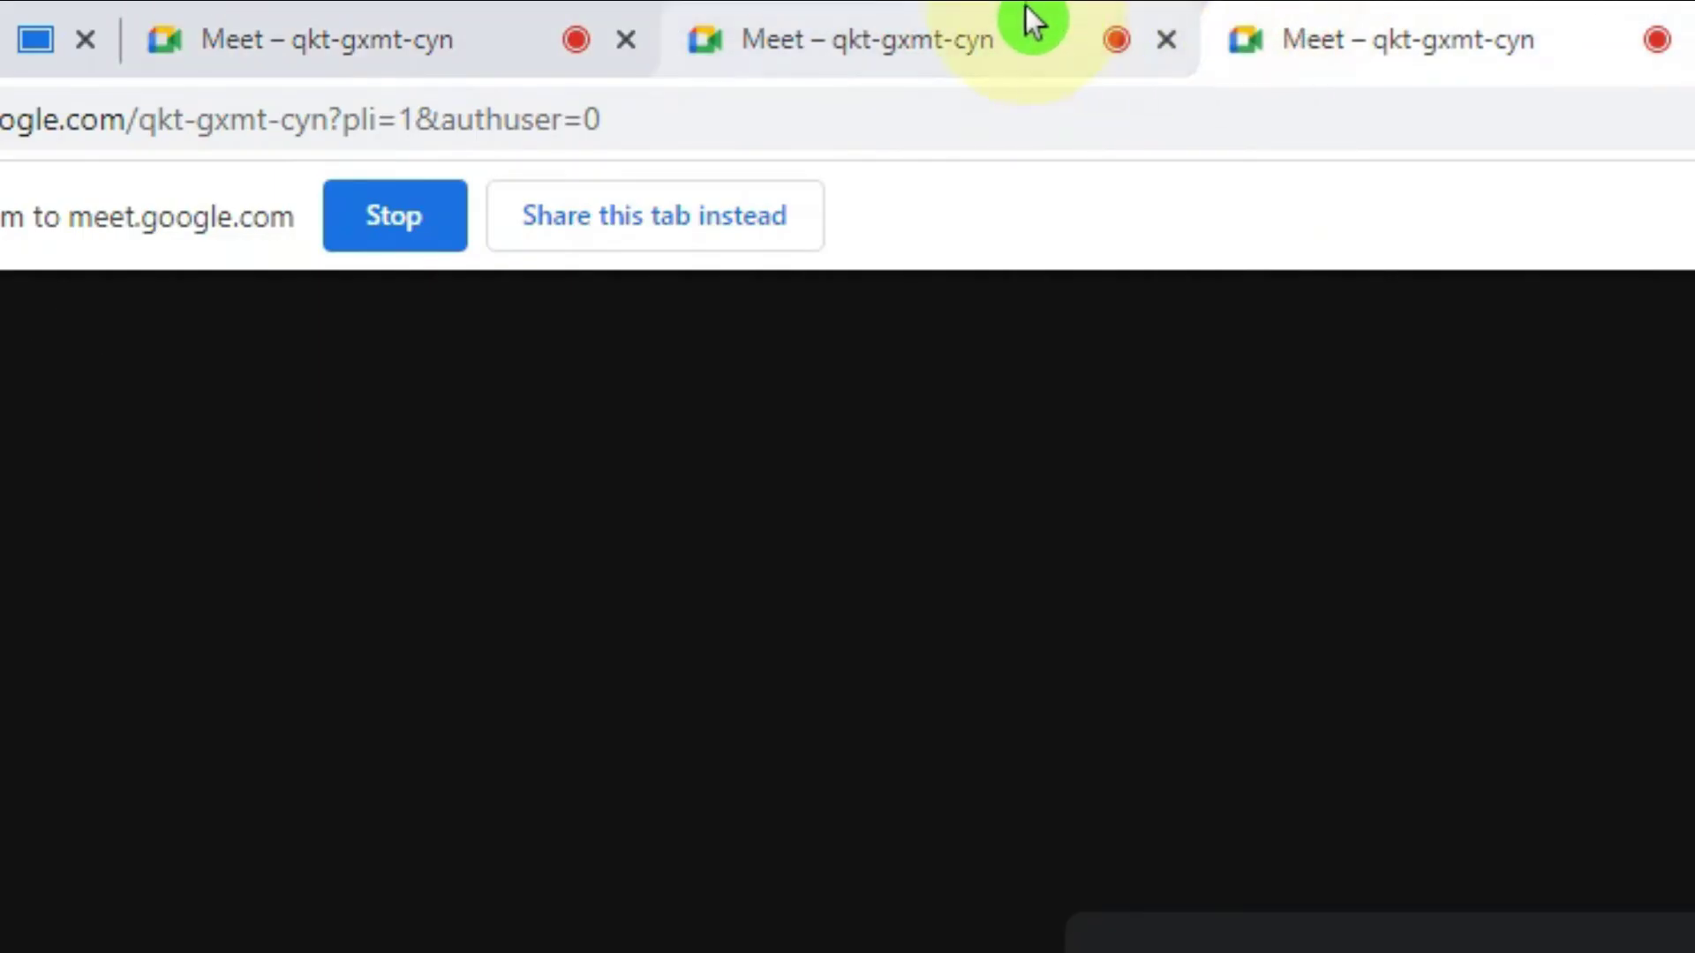
{"action": "left_click", "coordinate": [1033, 27]}
{"action": "left_click", "coordinate": [1400, 44]}
{"action": "left_click", "coordinate": [1050, 45]}
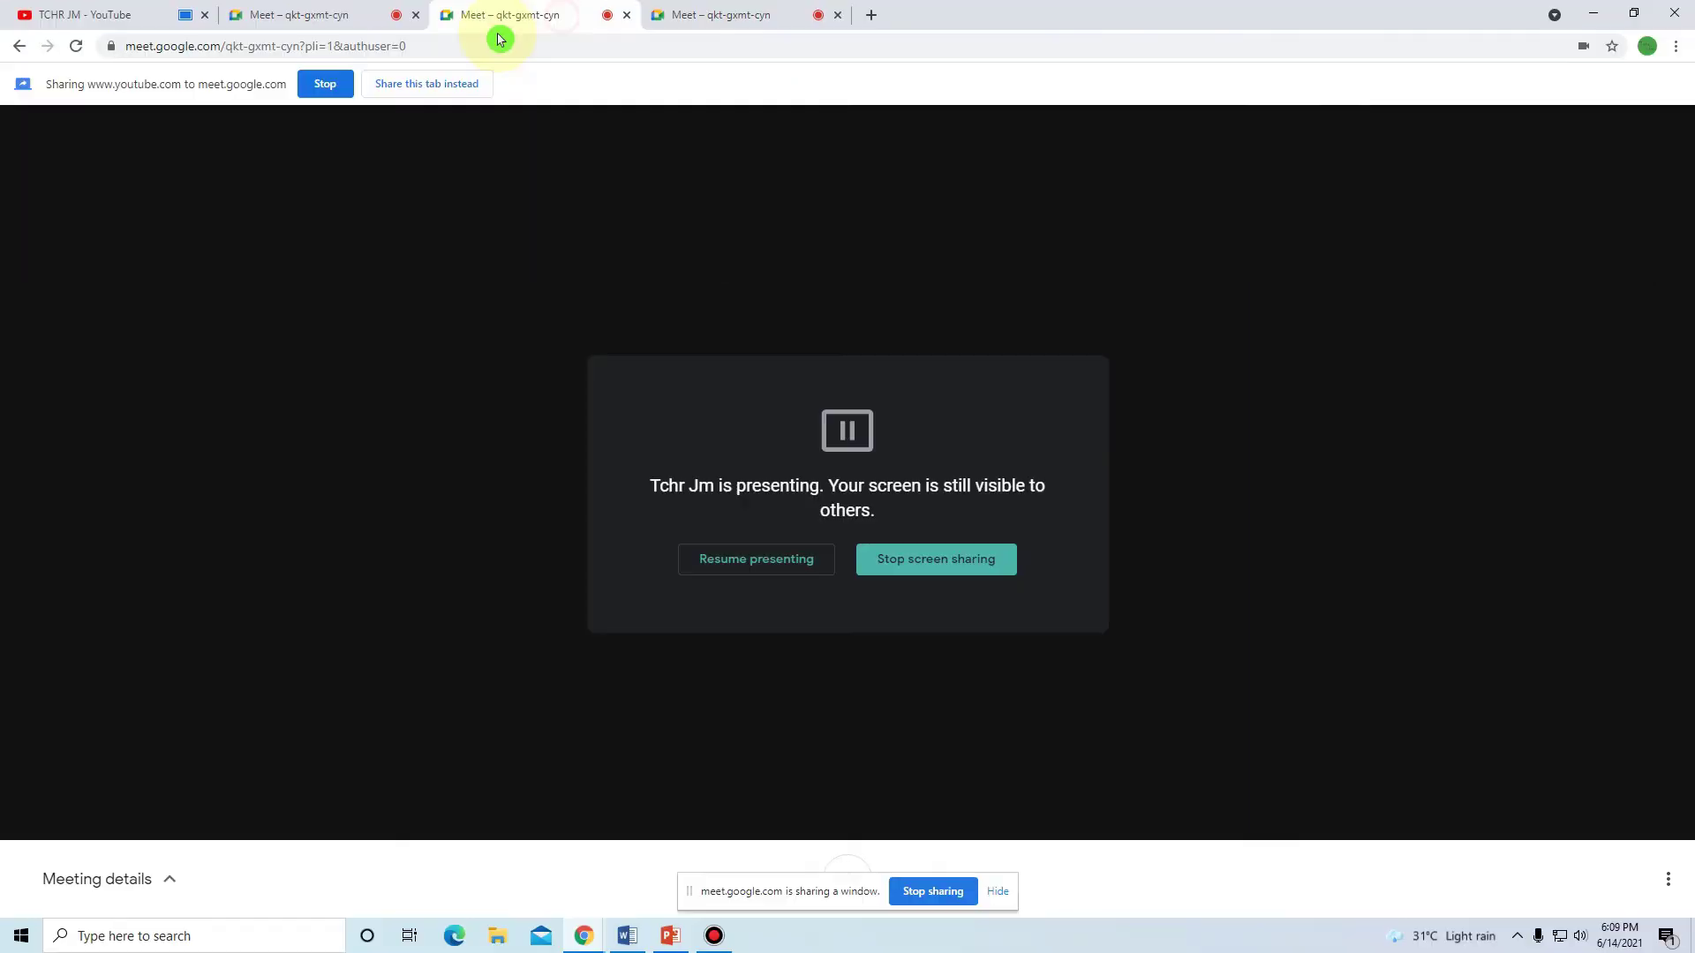
{"action": "left_click", "coordinate": [703, 14]}
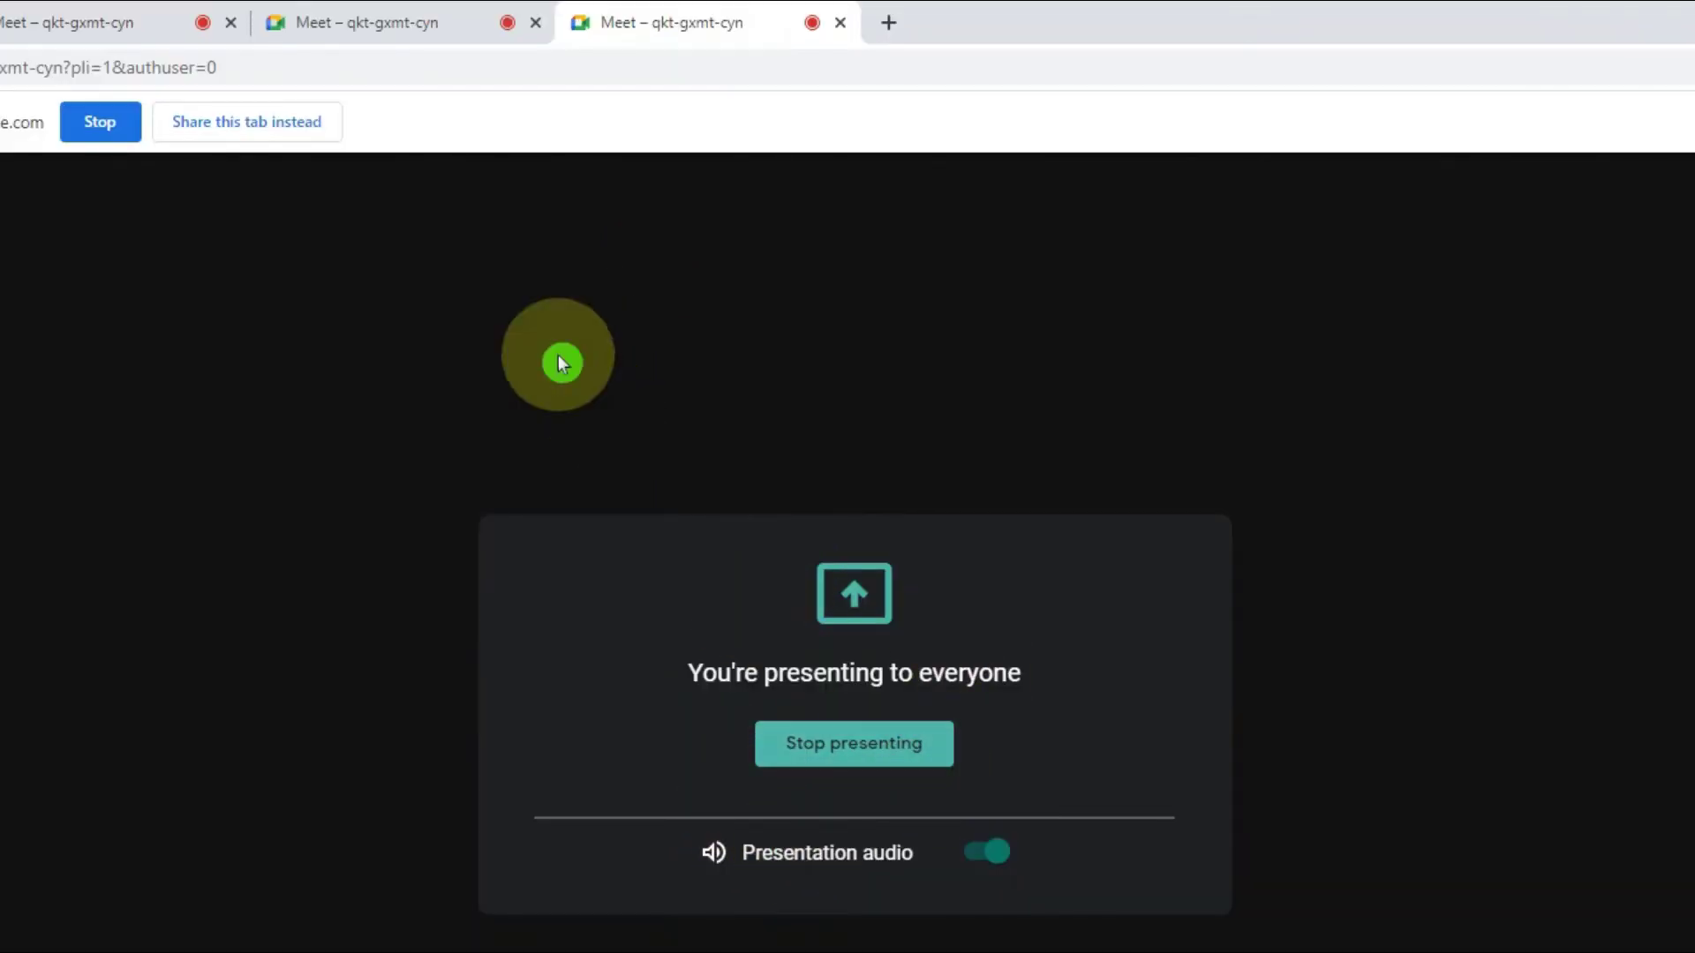
{"action": "left_click", "coordinate": [410, 19]}
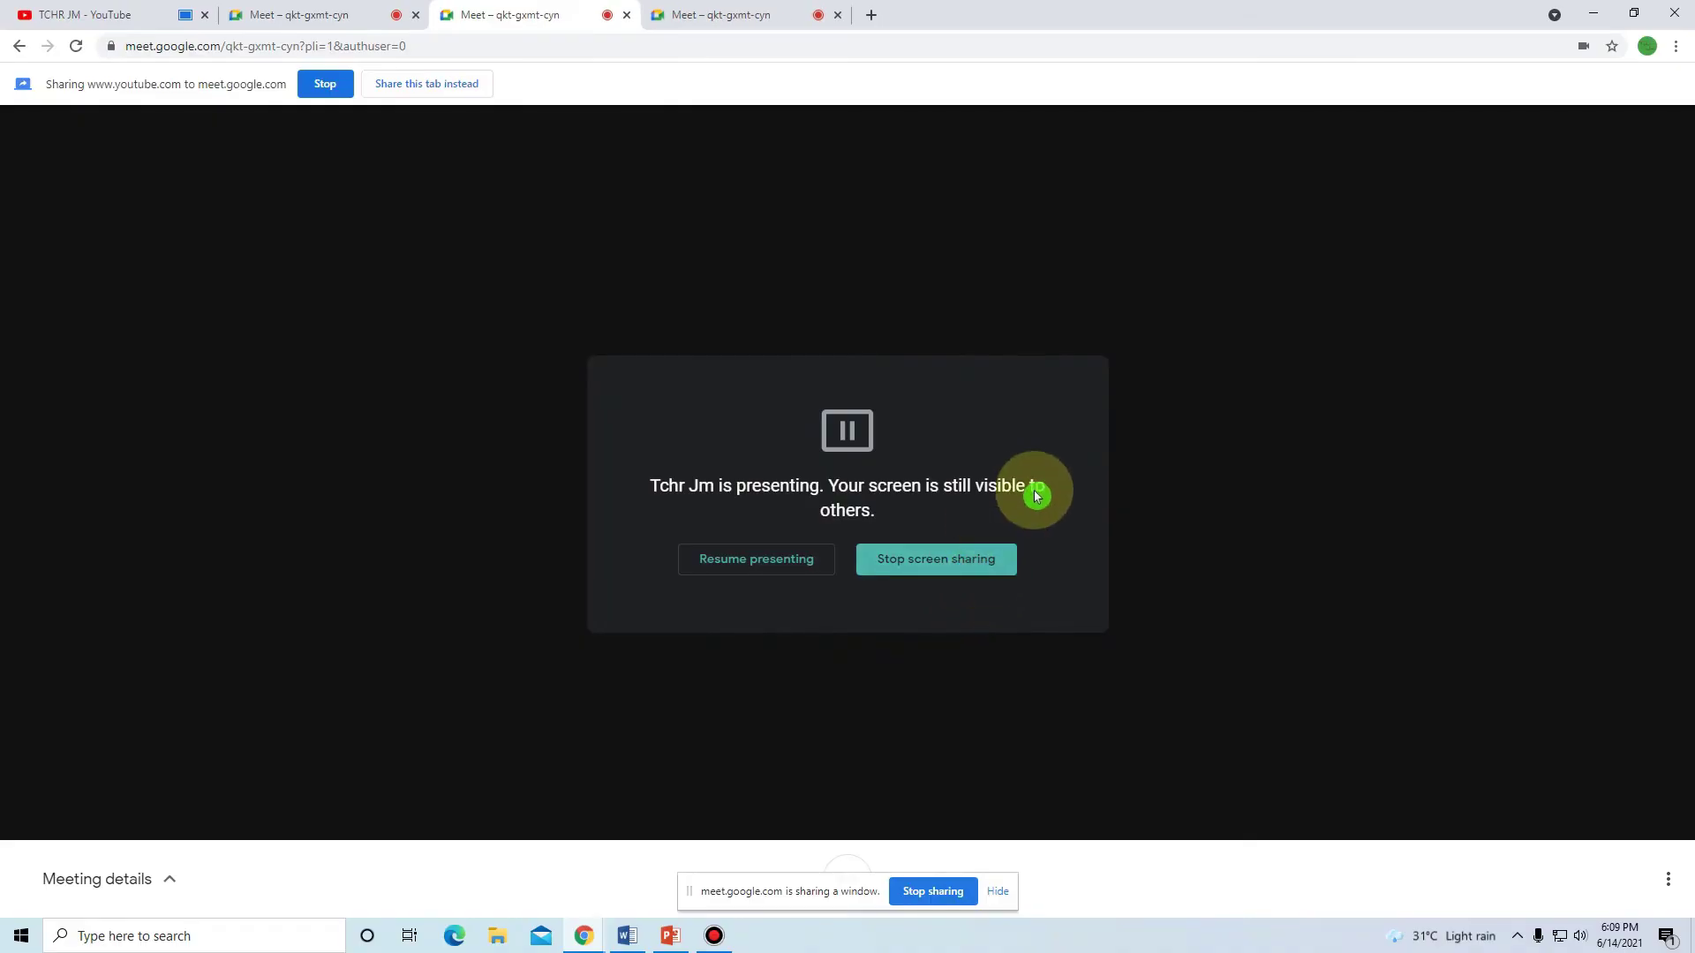
{"action": "left_click", "coordinate": [322, 14]}
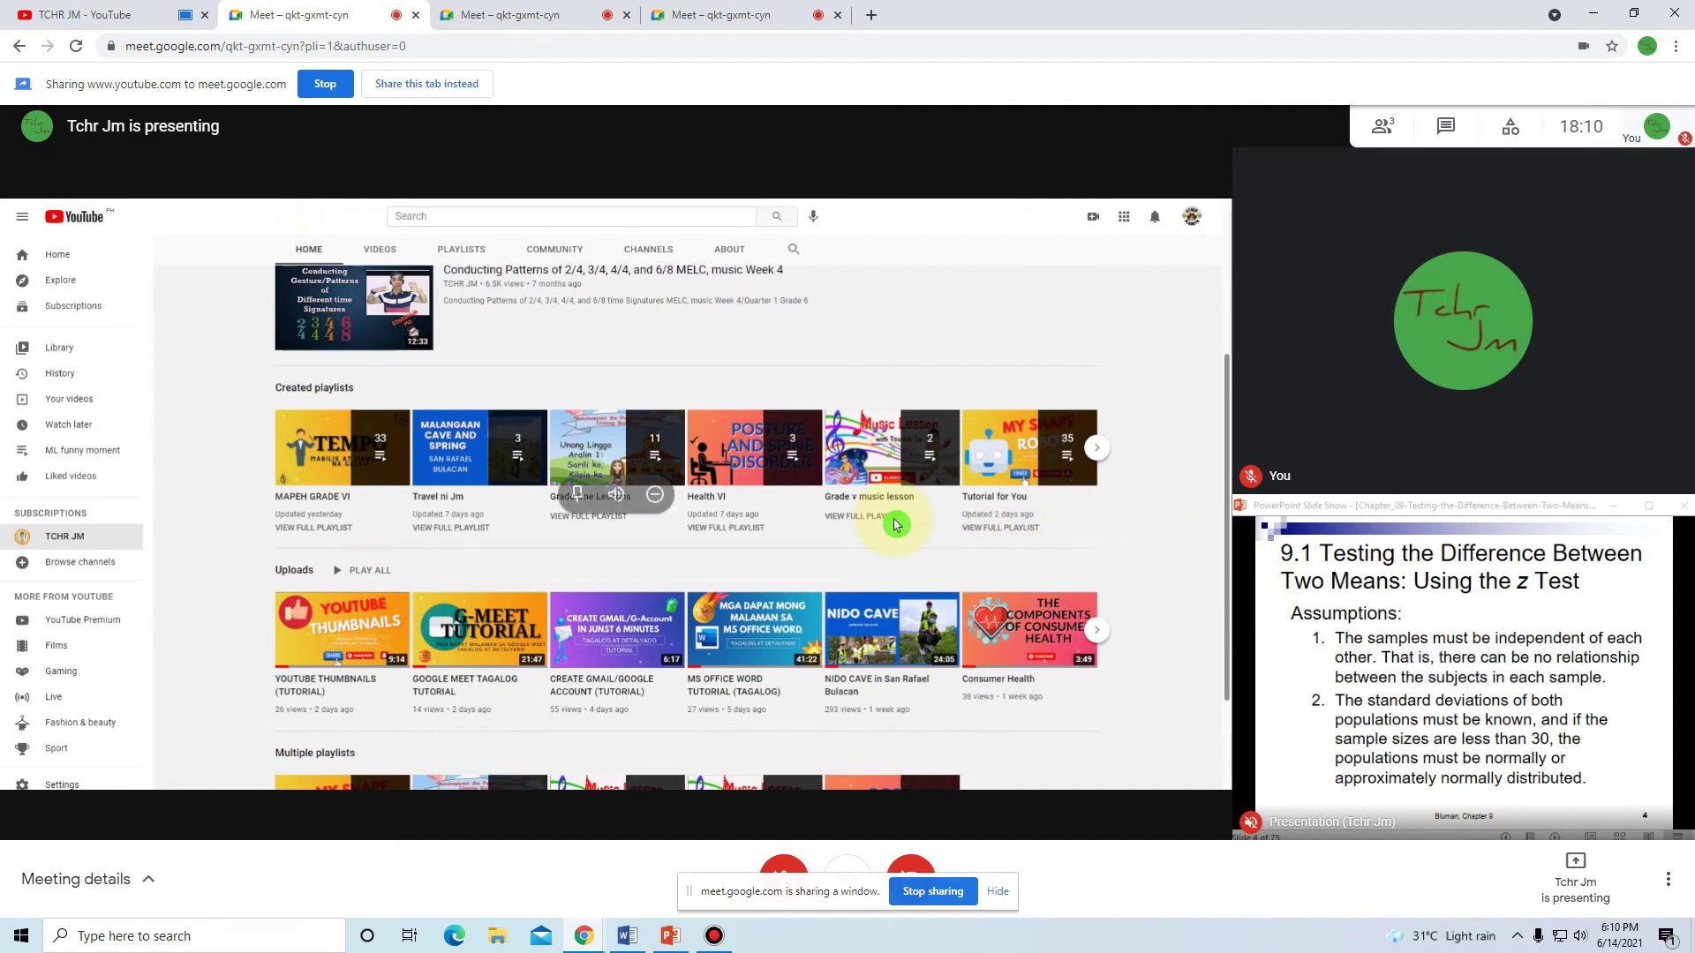
{"action": "left_click", "coordinate": [680, 15]}
{"action": "left_click", "coordinate": [617, 15]}
{"action": "left_click", "coordinate": [671, 15]}
{"action": "left_click", "coordinate": [381, 20]}
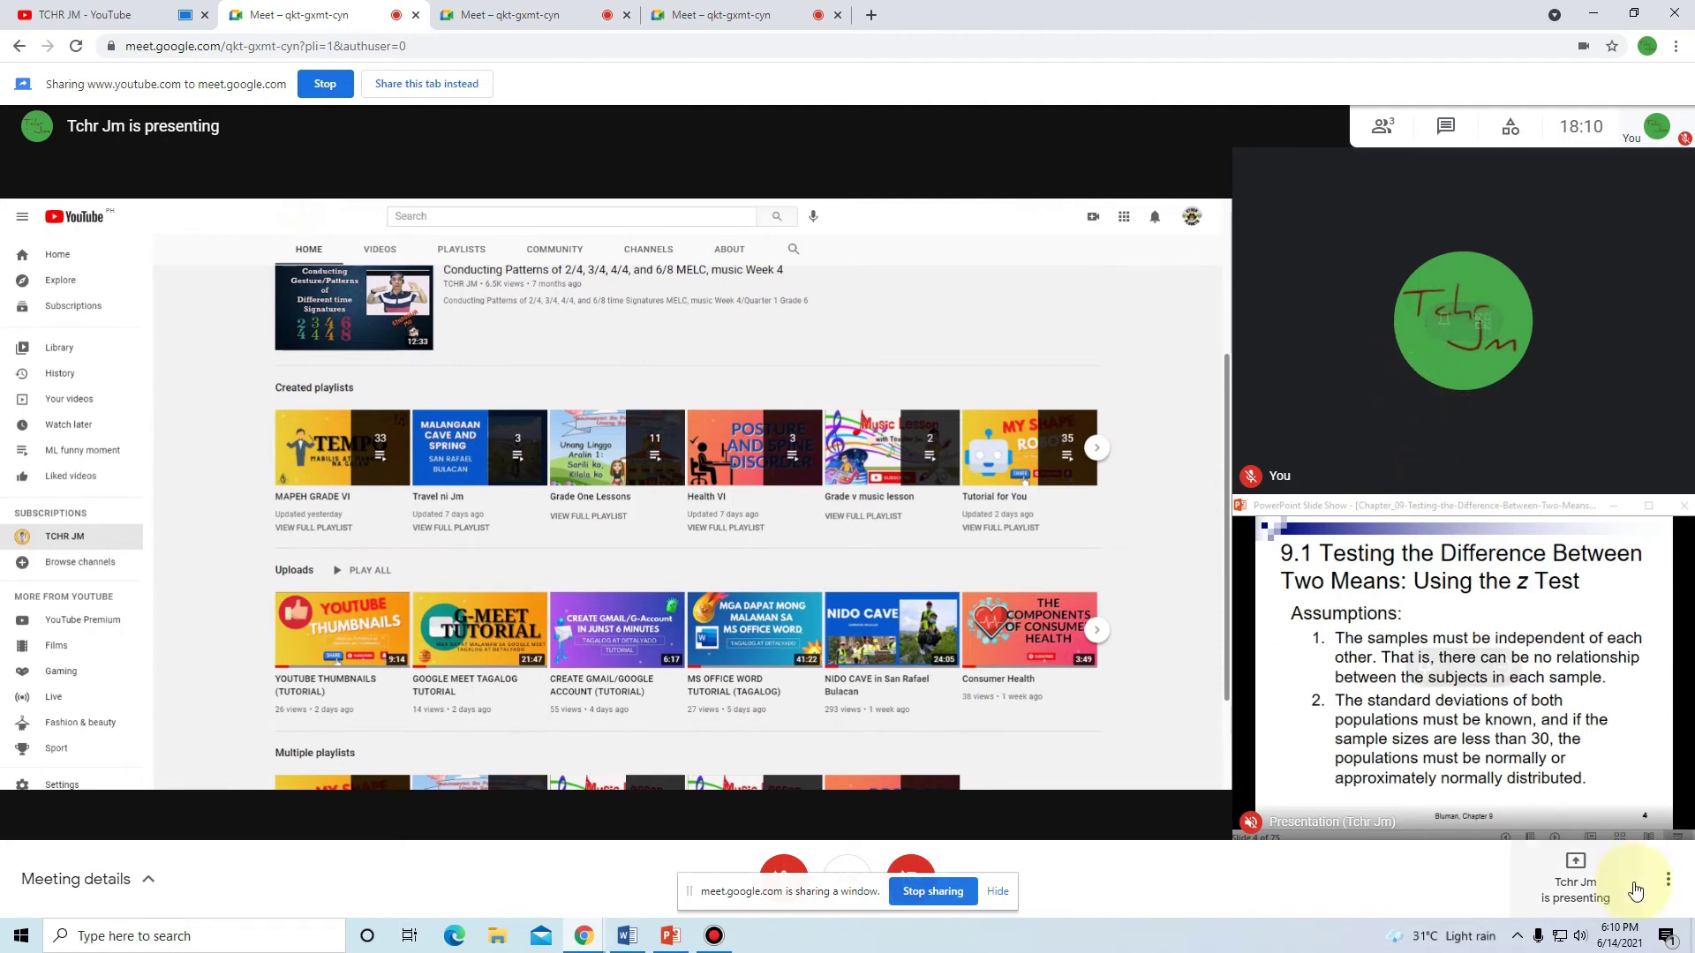
Step: Set the Change layout Tiles slider to a maximum of 49, then zoom the Meet page out to 75%
{"action": "left_click", "coordinate": [1667, 880]}
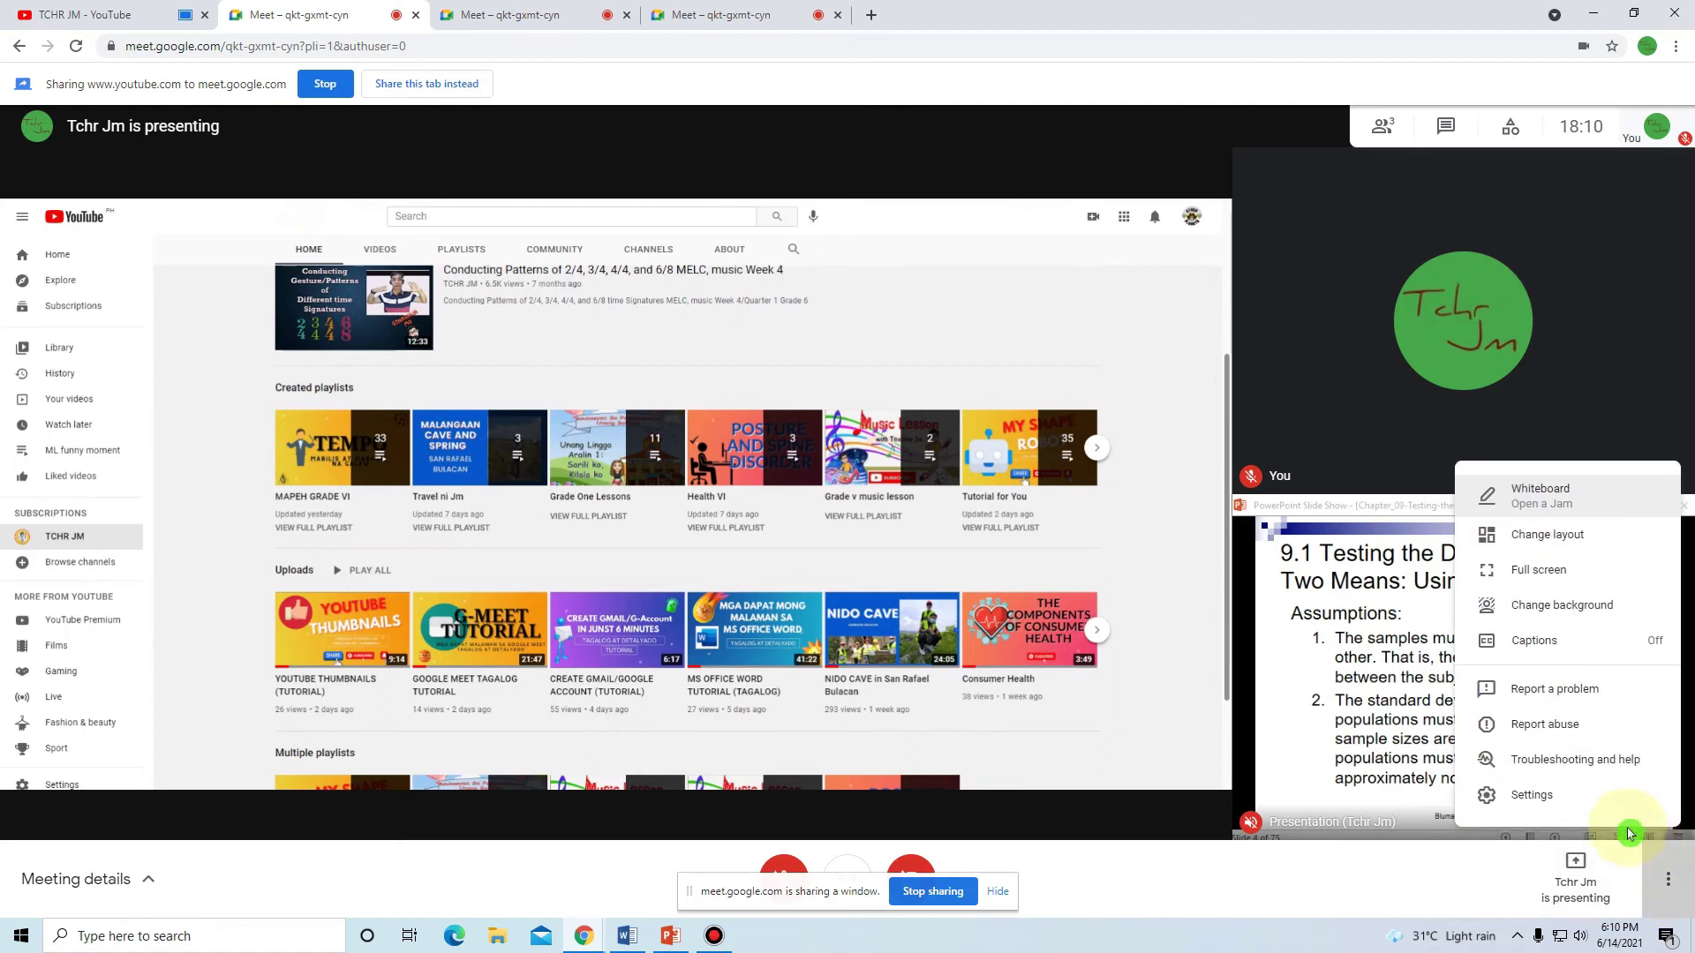
{"action": "left_click", "coordinate": [1558, 791]}
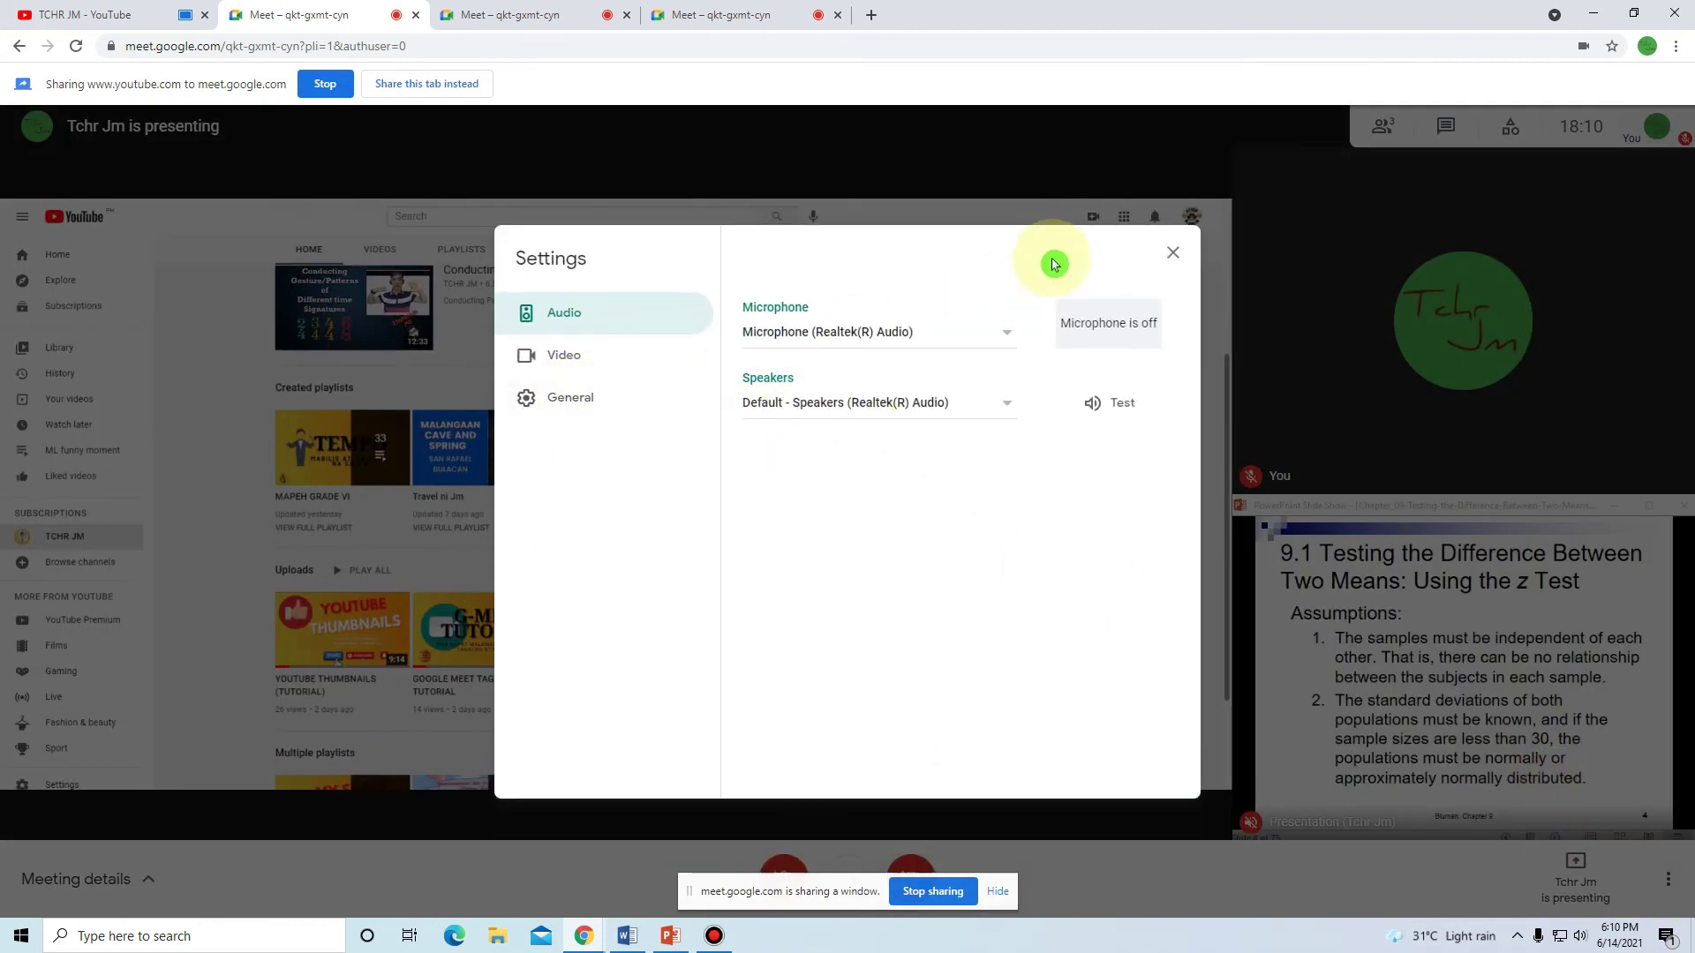
{"action": "left_click", "coordinate": [1173, 254]}
{"action": "left_click", "coordinate": [1667, 880]}
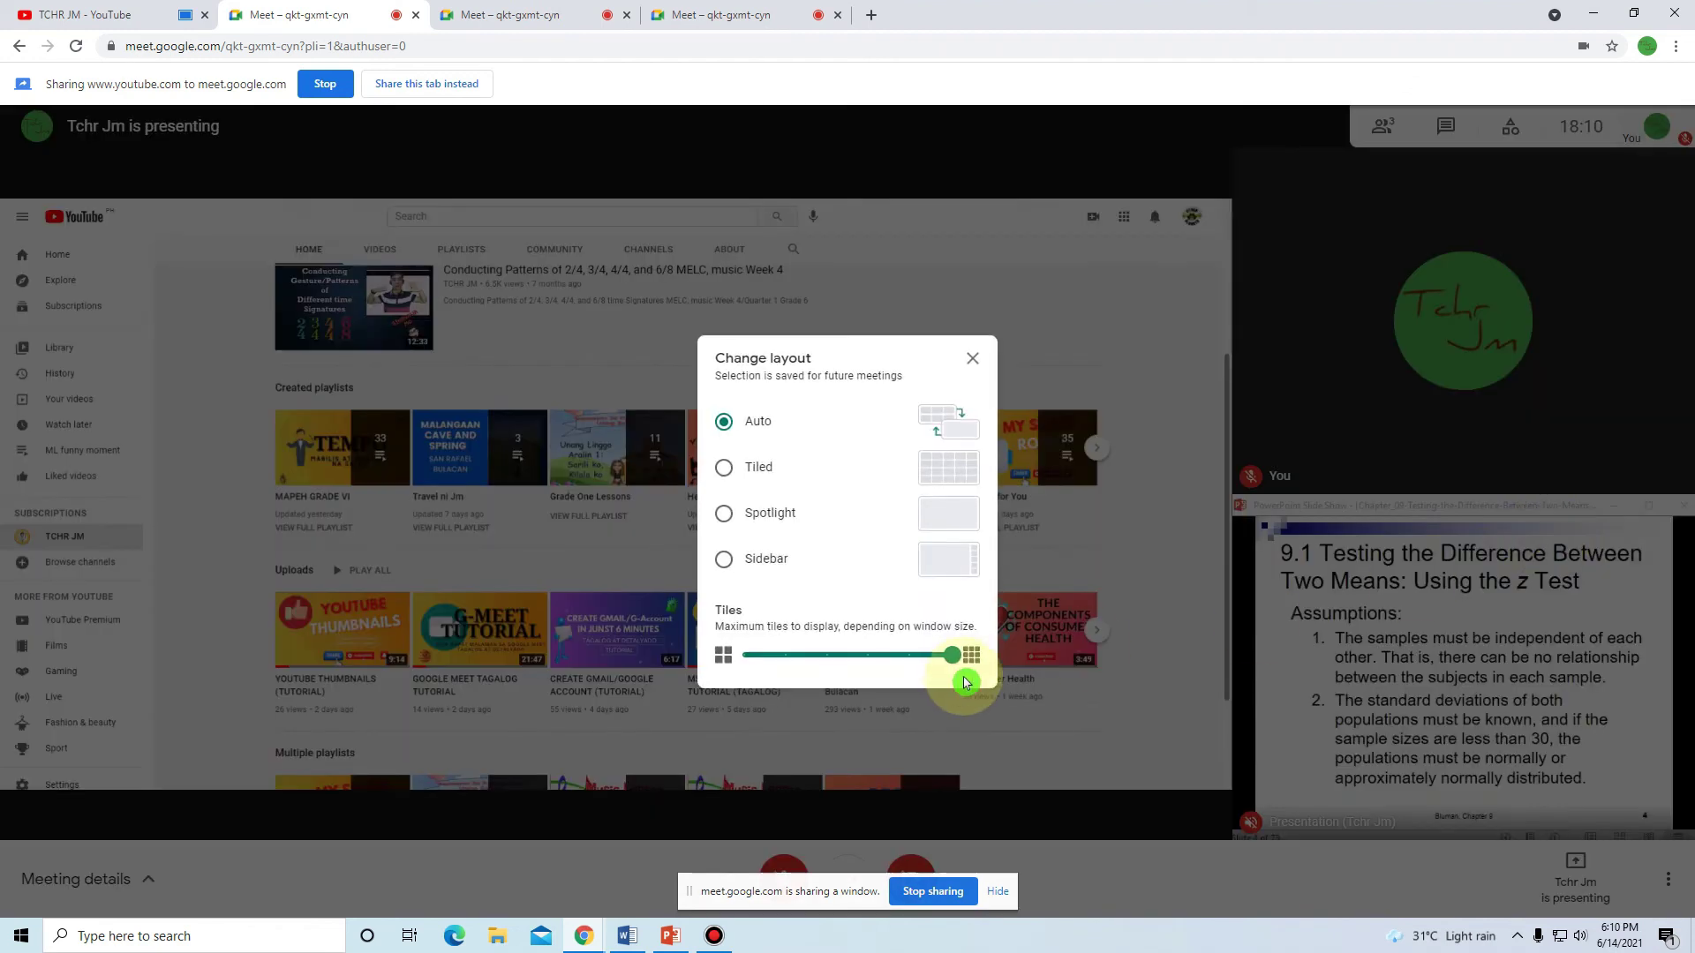
{"action": "left_click_drag", "start_coordinate": [950, 666], "coordinate": [915, 666]}
{"action": "left_click", "coordinate": [910, 662]}
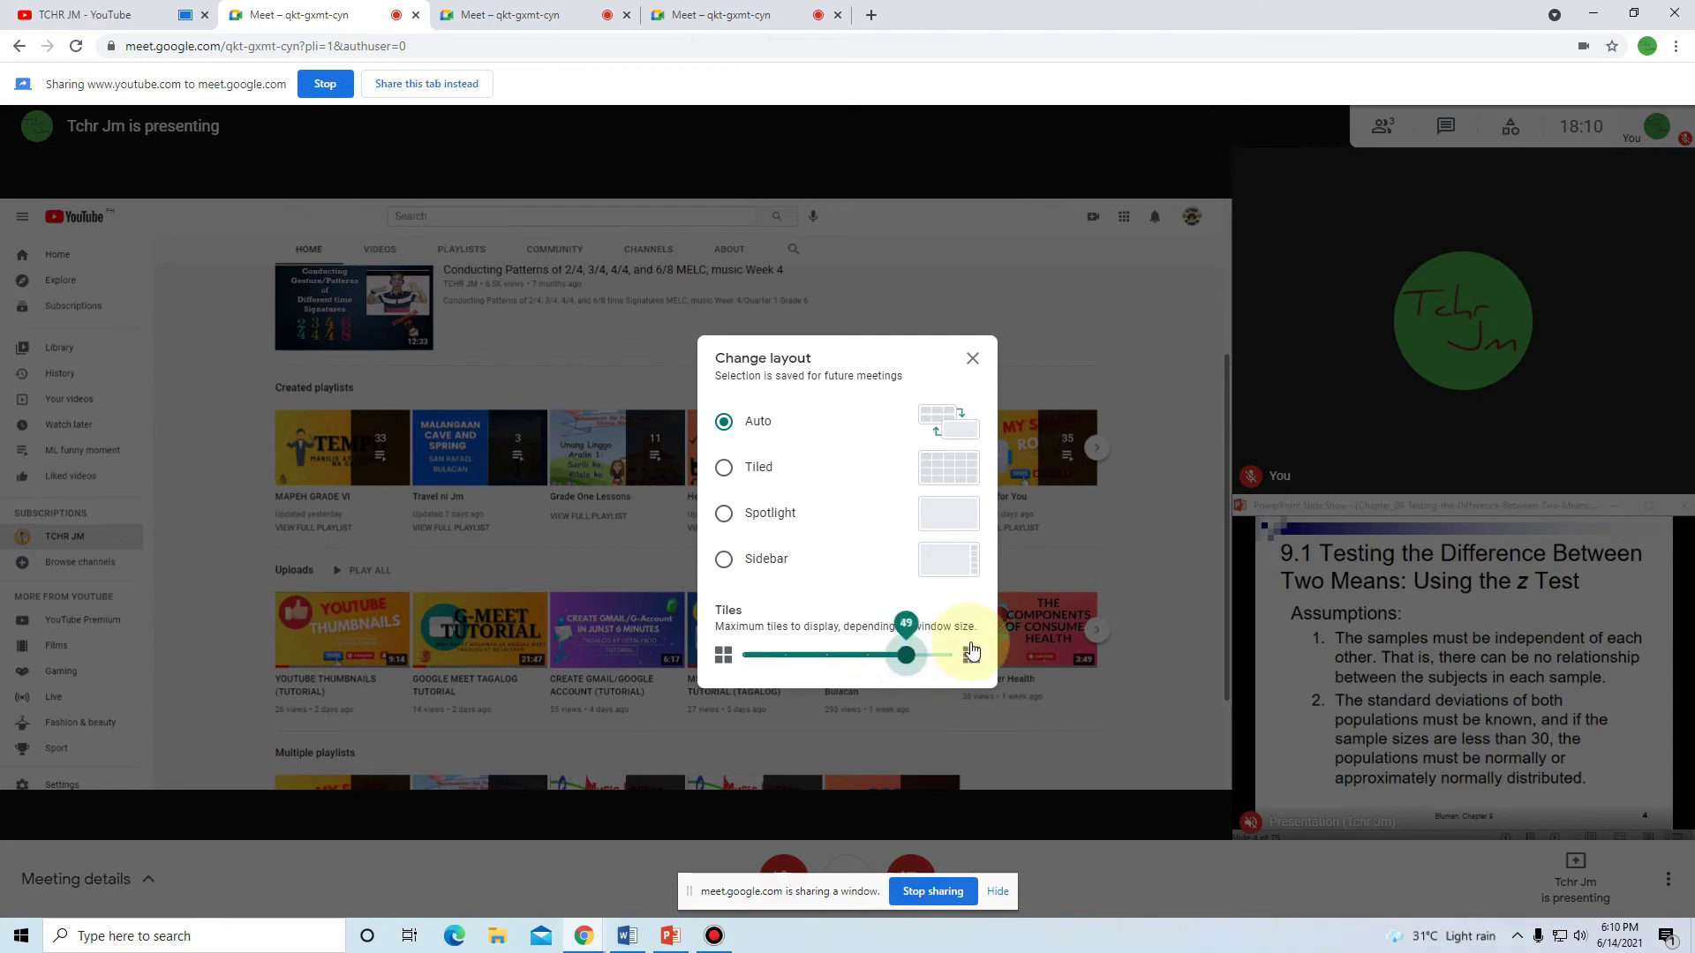
{"action": "left_click", "coordinate": [973, 357]}
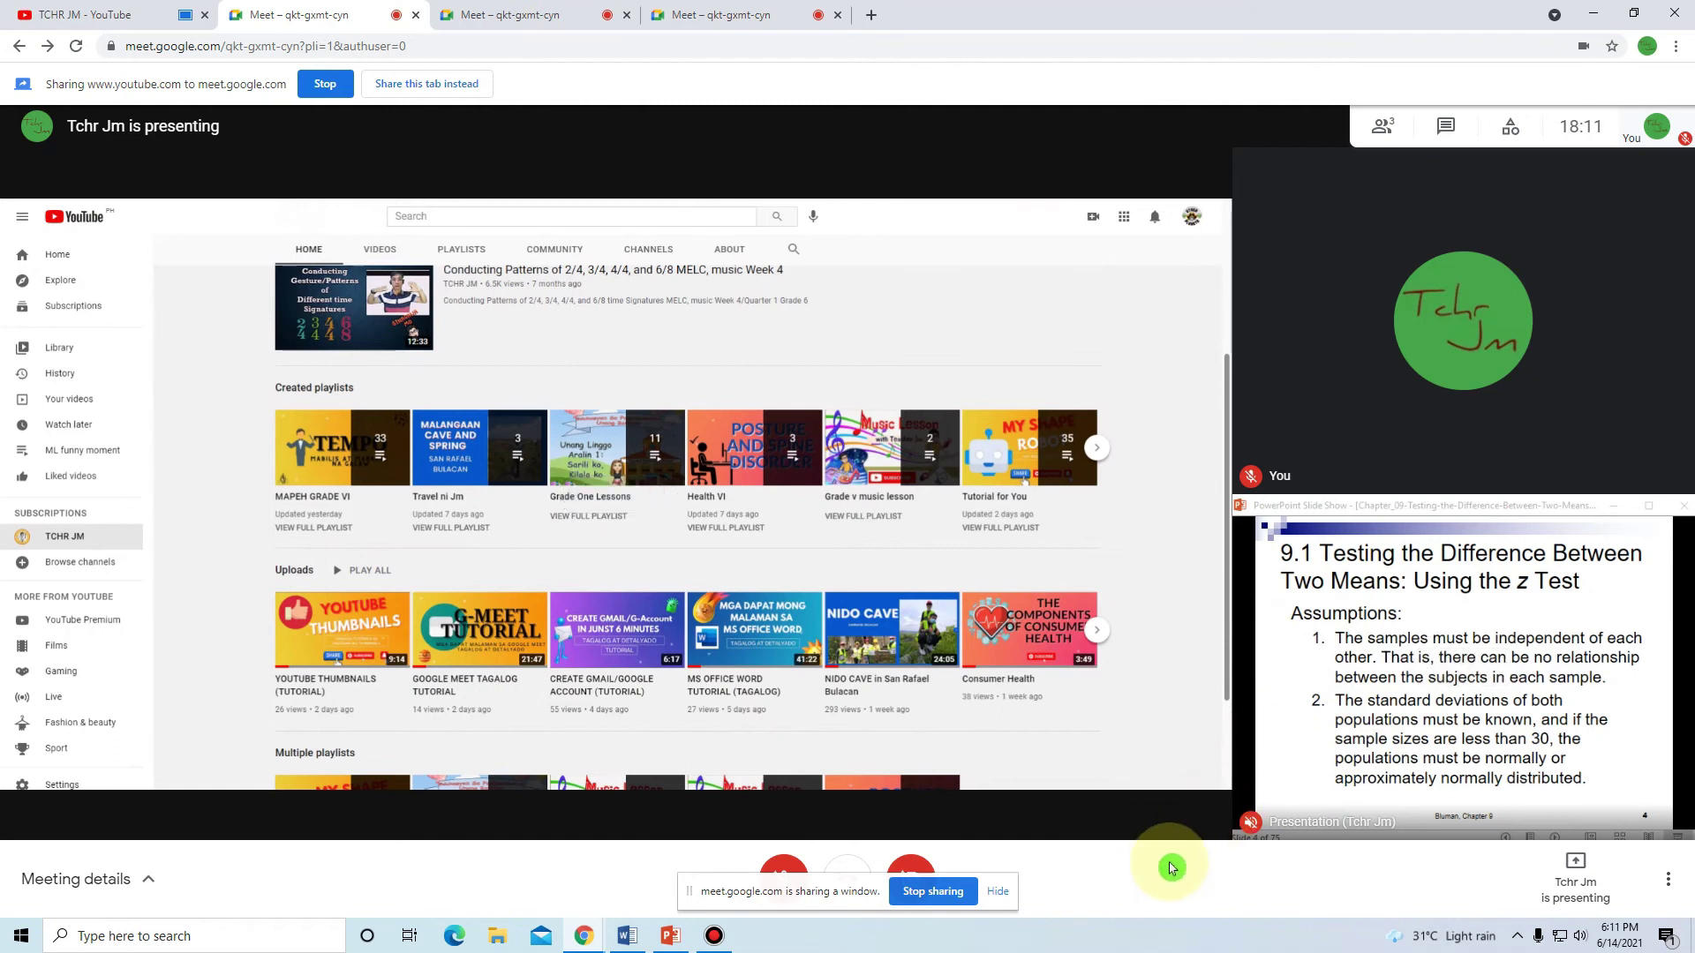
{"action": "key", "text": "ctrl+minus"}
{"action": "key", "text": "ctrl+minus"}
{"action": "key", "text": "ctrl+minus"}
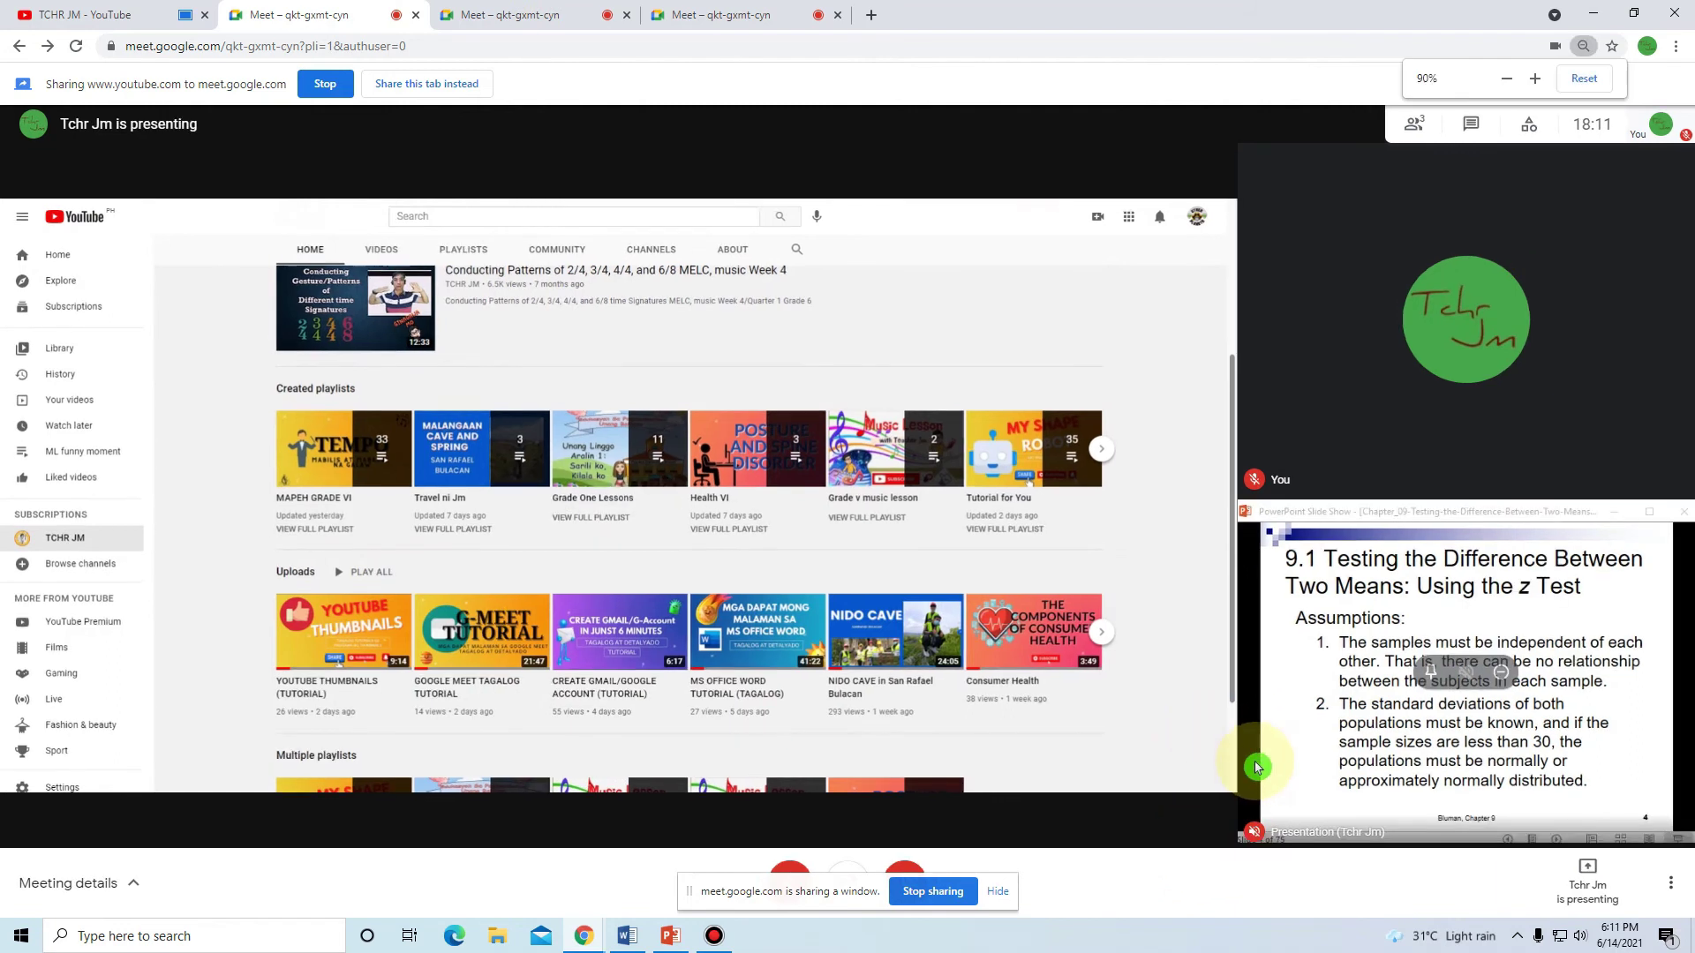